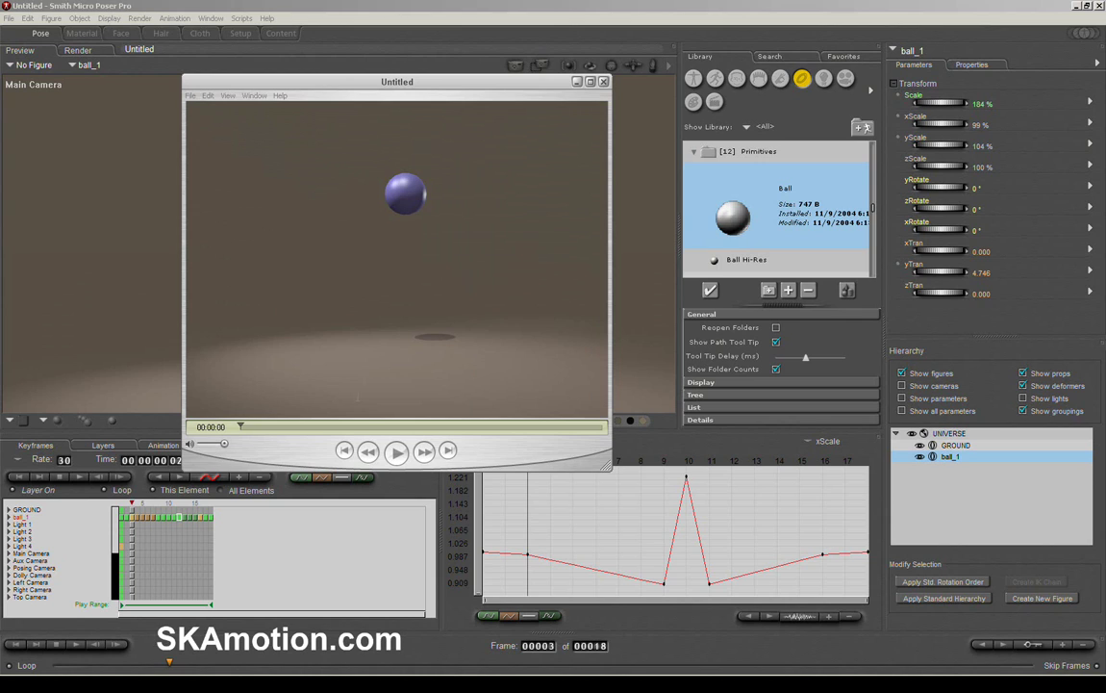
Review the rendered bounce movie, close its preview, and play the animation in the scene
left_click(397, 453)
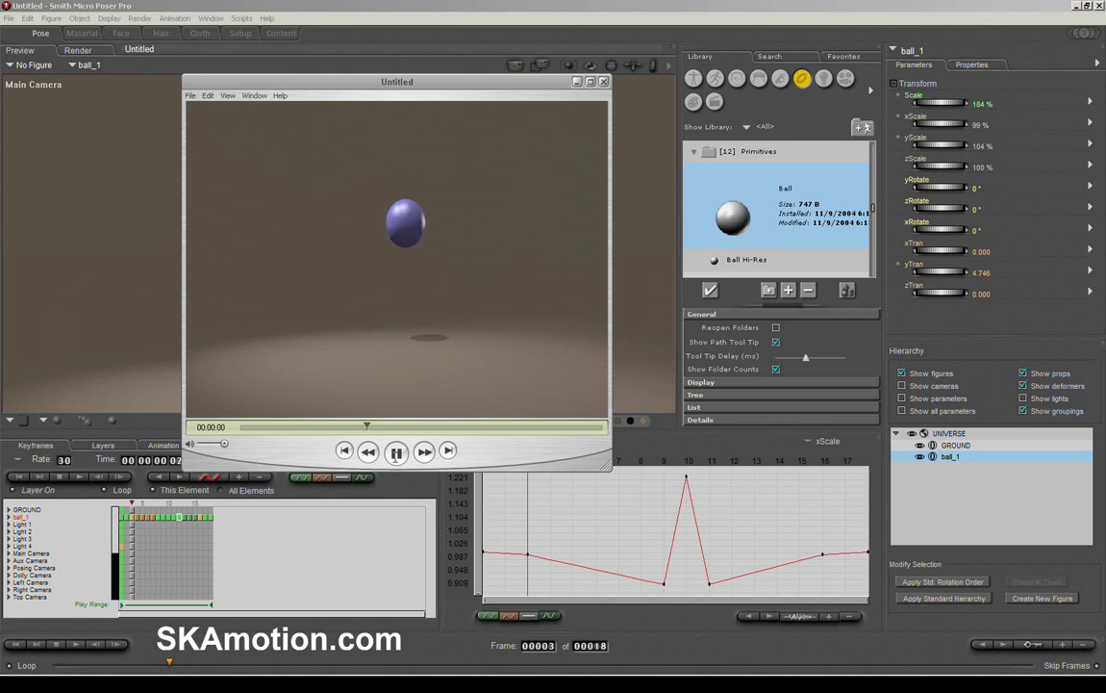
left_click(396, 452)
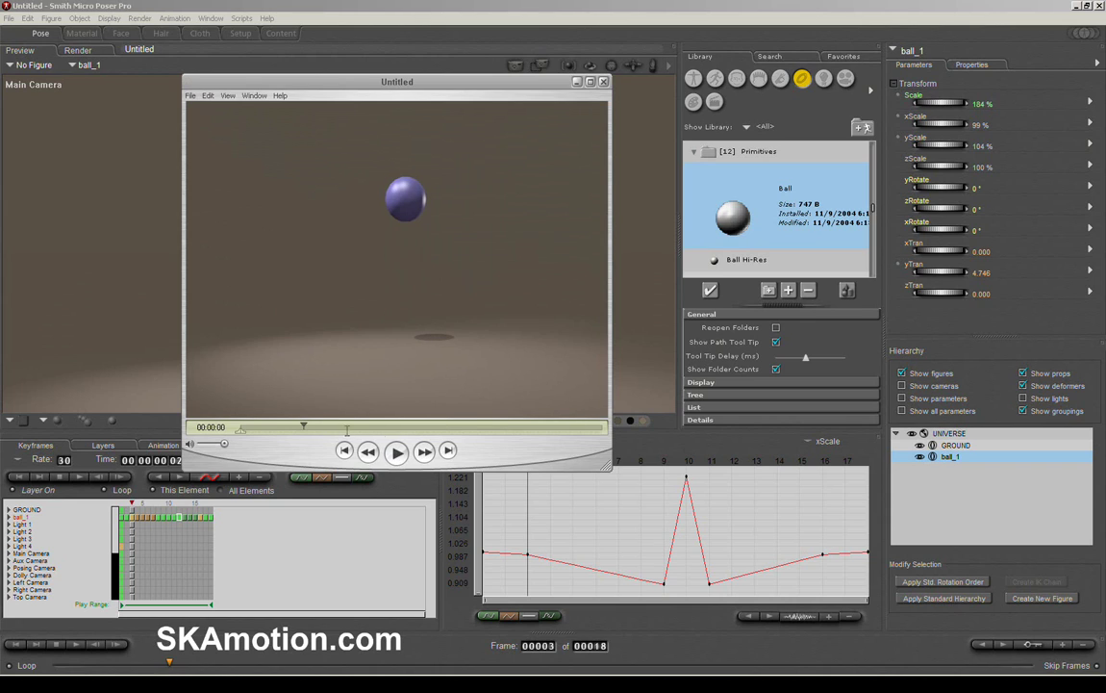
left_click_drag(298, 424, 588, 412)
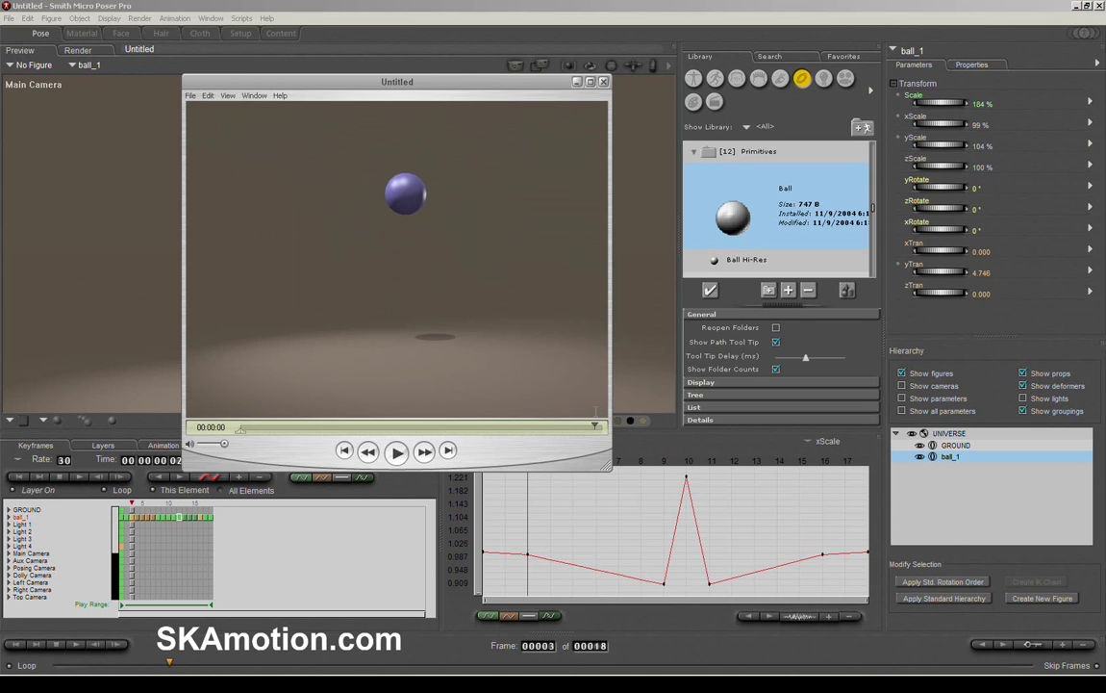
left_click_drag(601, 410, 600, 385)
left_click(604, 81)
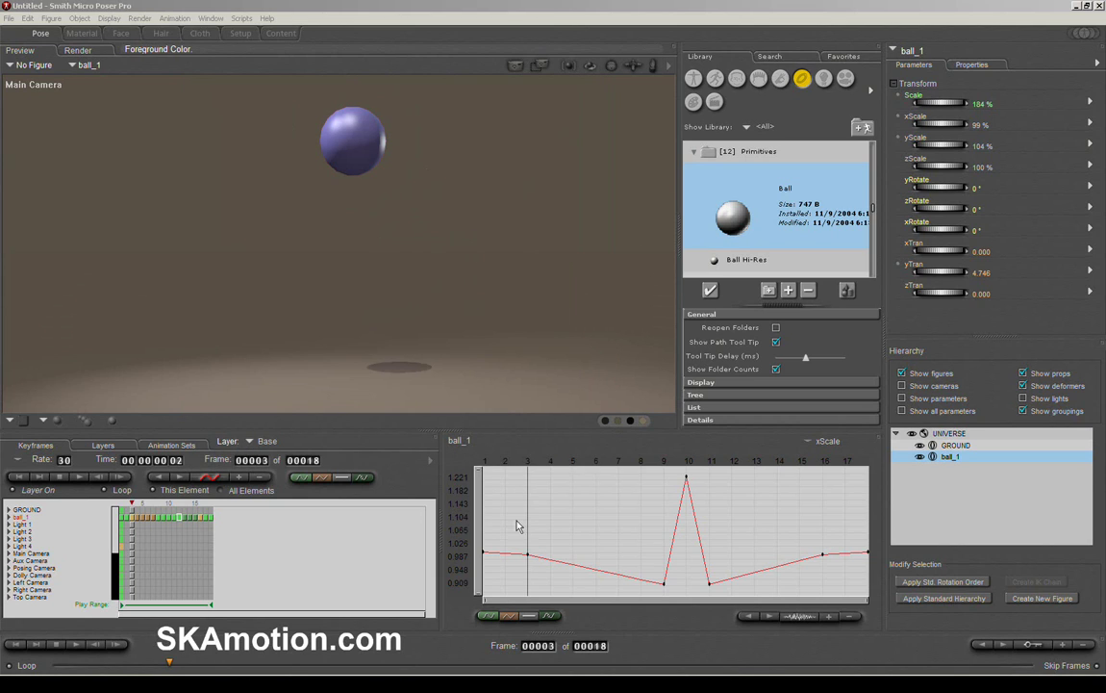
left_click(77, 650)
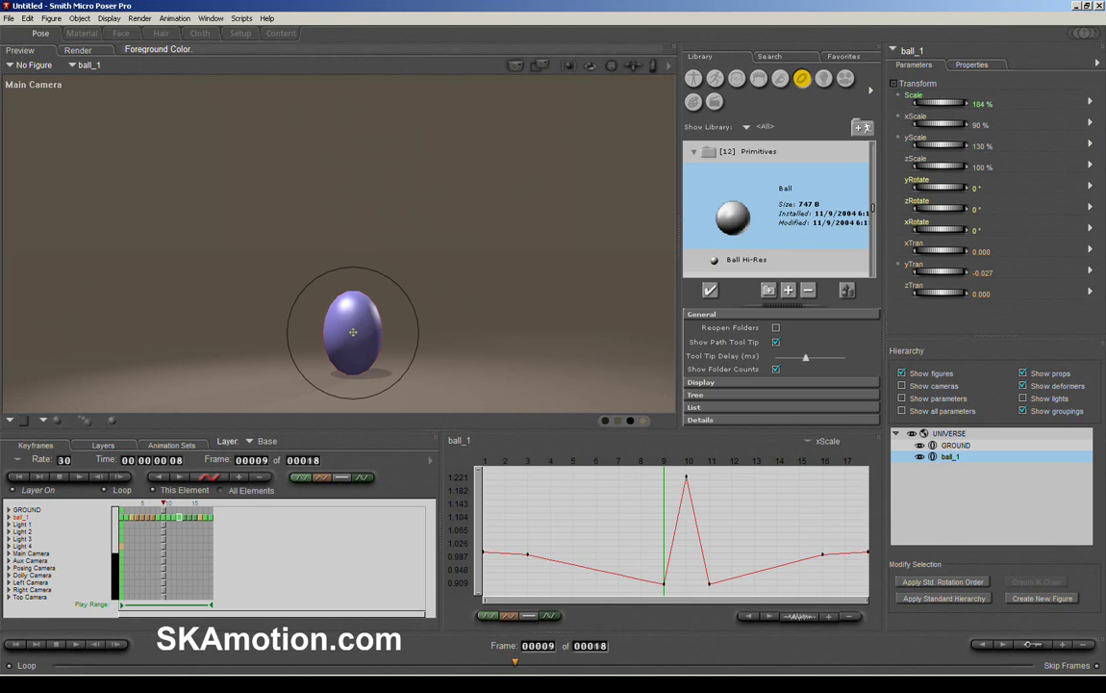
Delete the old ball_1 and return the timeline to frame 1
key("Delete")
left_click(624, 395)
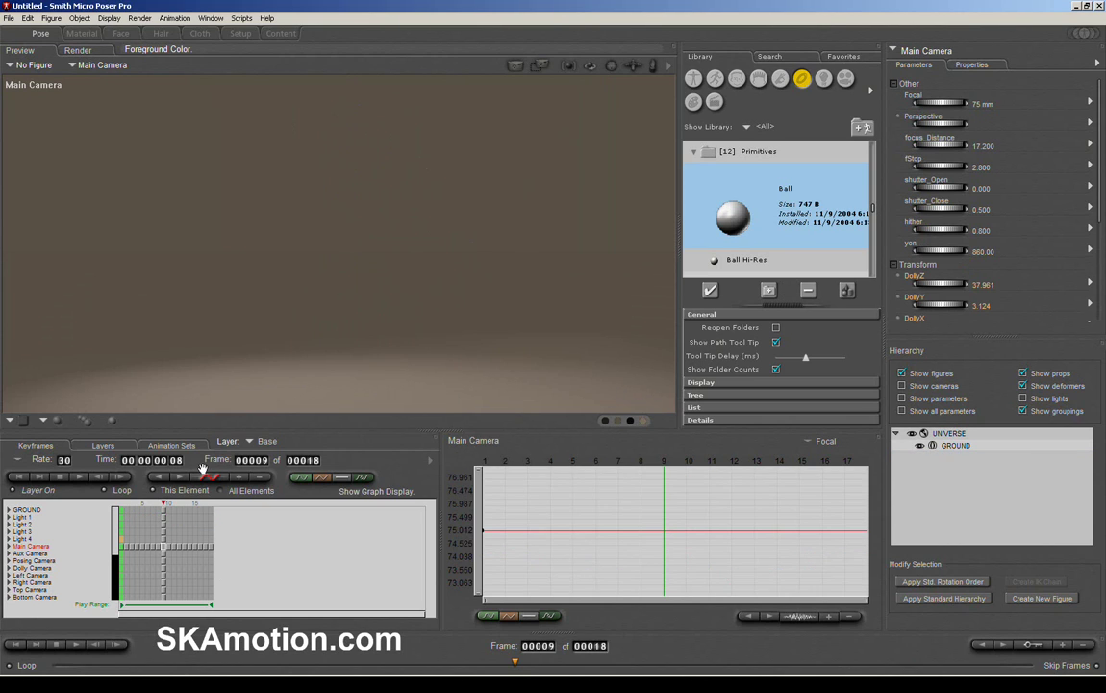
left_click(59, 666)
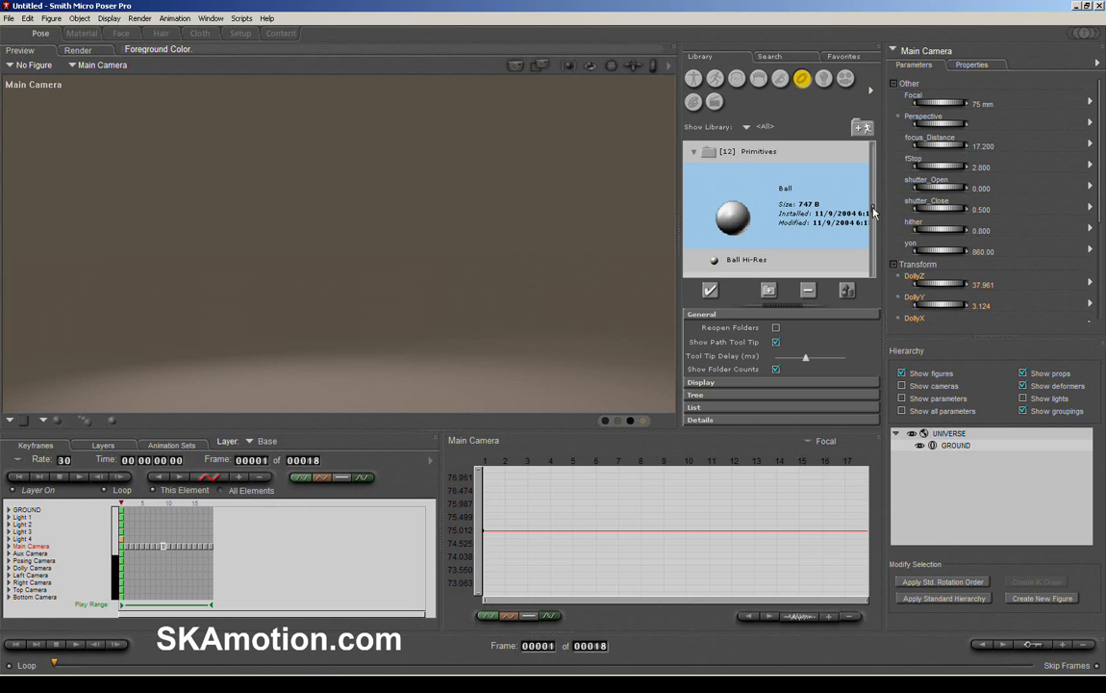
Add a Ball primitive from the library and set its Scale to 200%
scroll(873, 212, "down", 1)
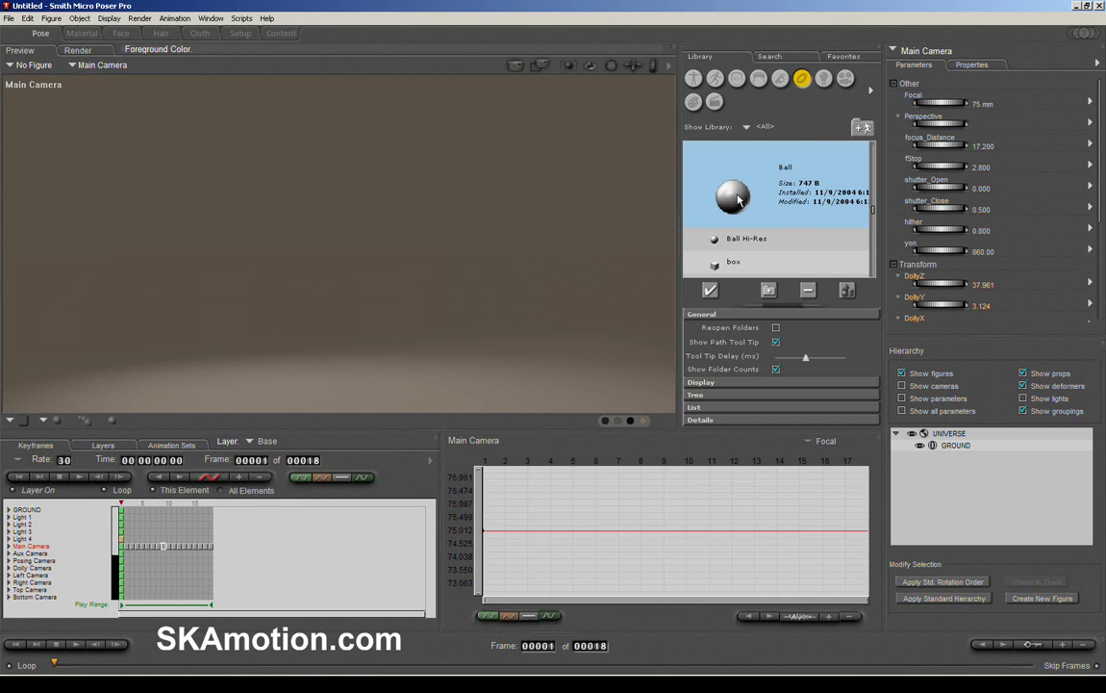
double_click(738, 199)
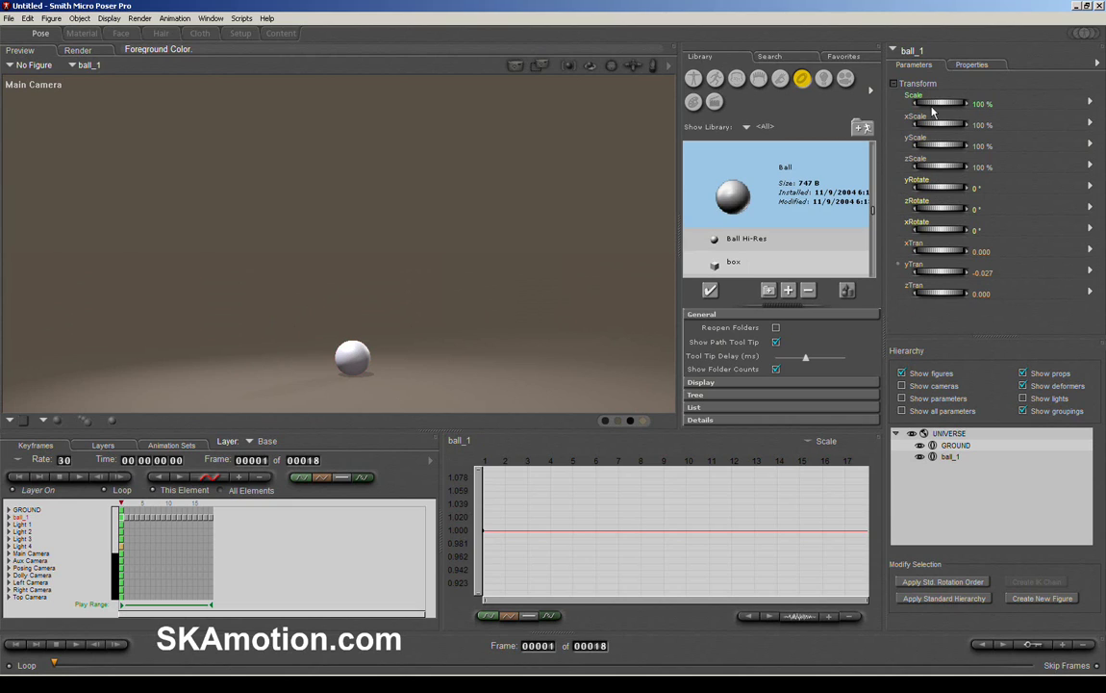
left_click_drag(942, 107, 985, 107)
left_click(981, 103)
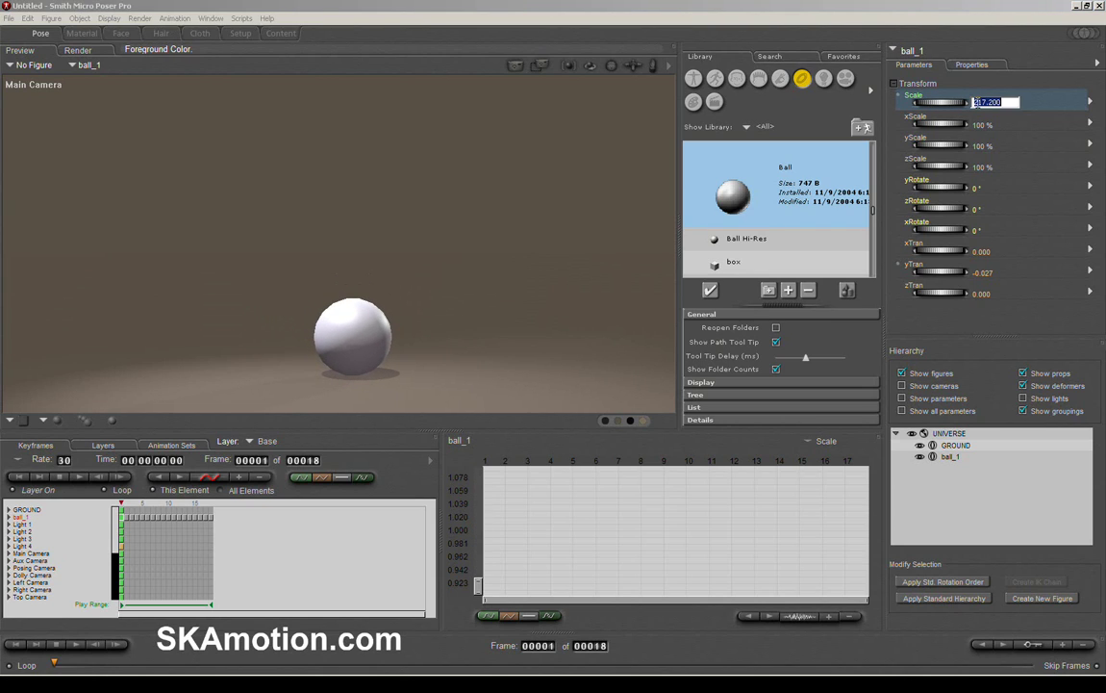
type("200")
key("Return")
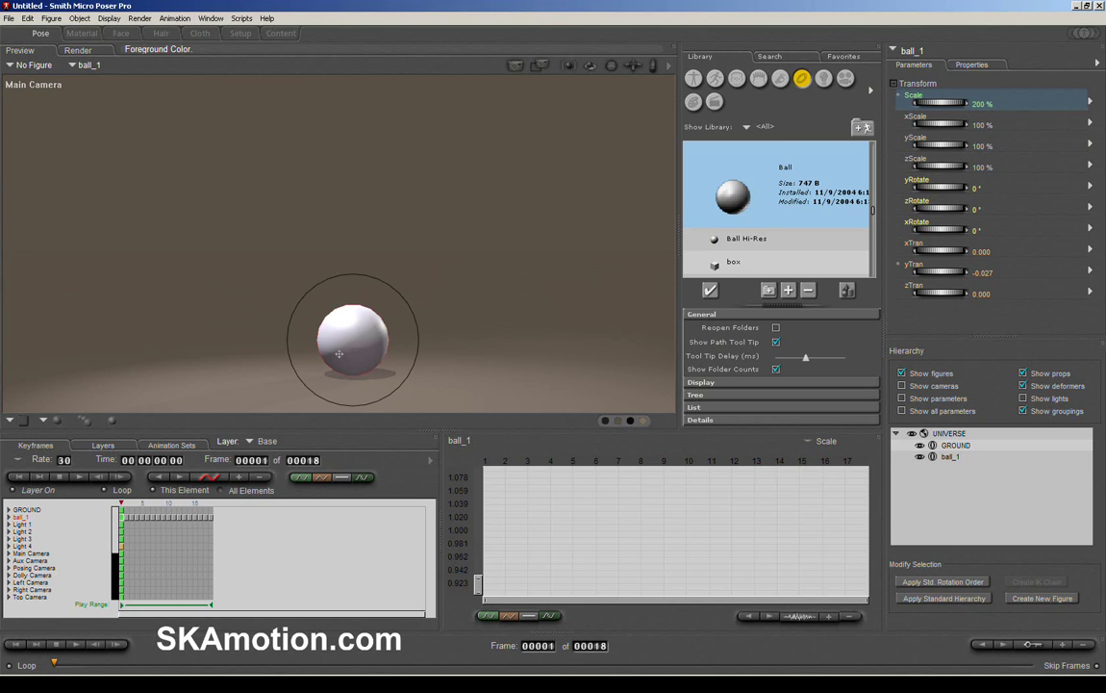
Give ball_1 a green Diffuse_Color in the Material room, then return to the Pose room
left_click(81, 33)
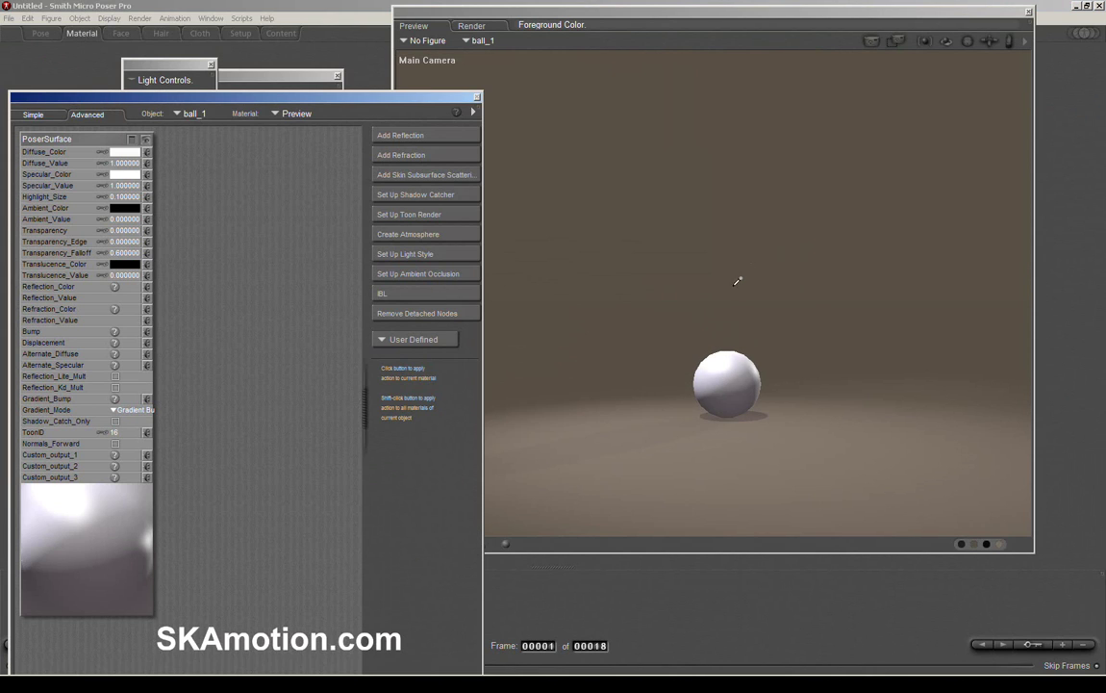
left_click(728, 362)
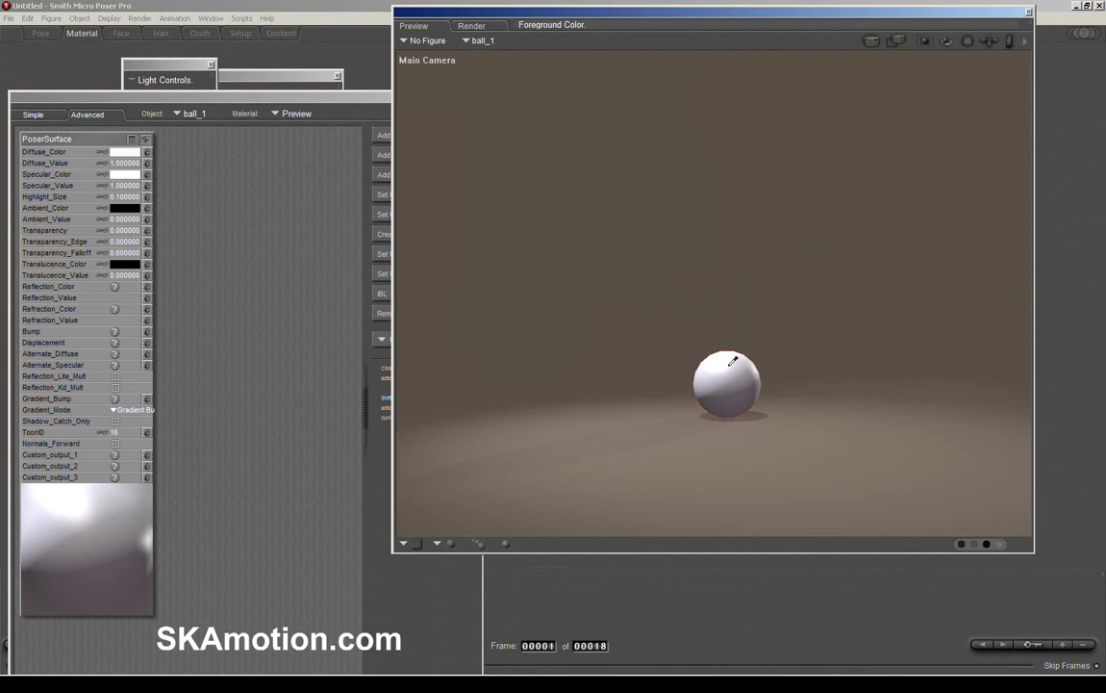
left_click(121, 151)
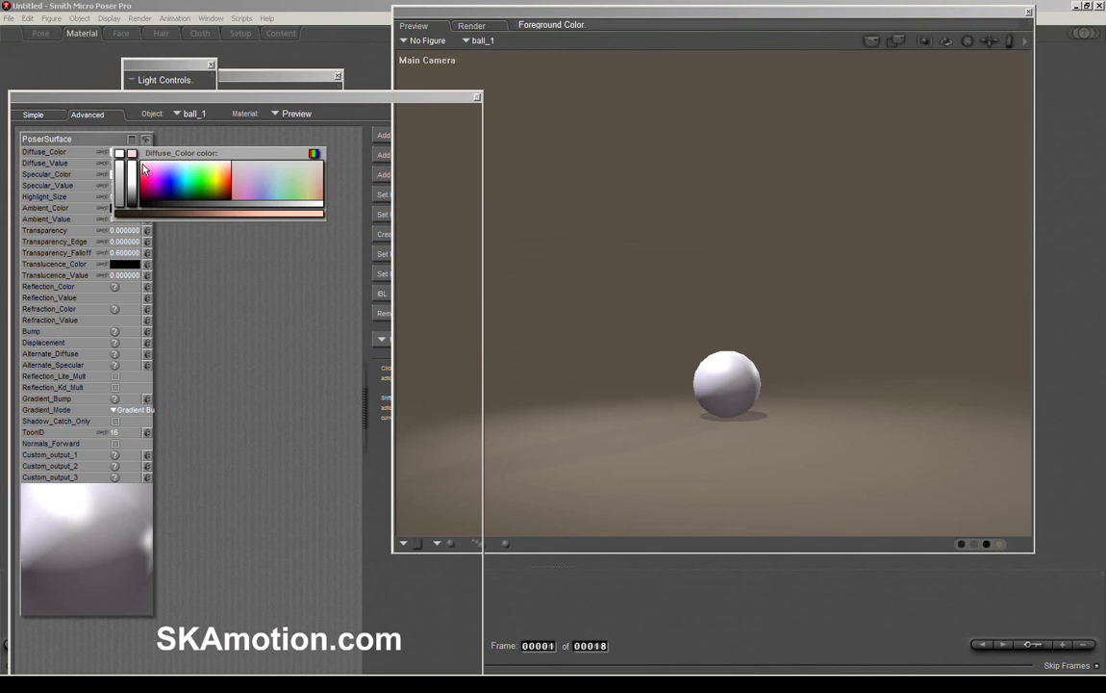
left_click(202, 176)
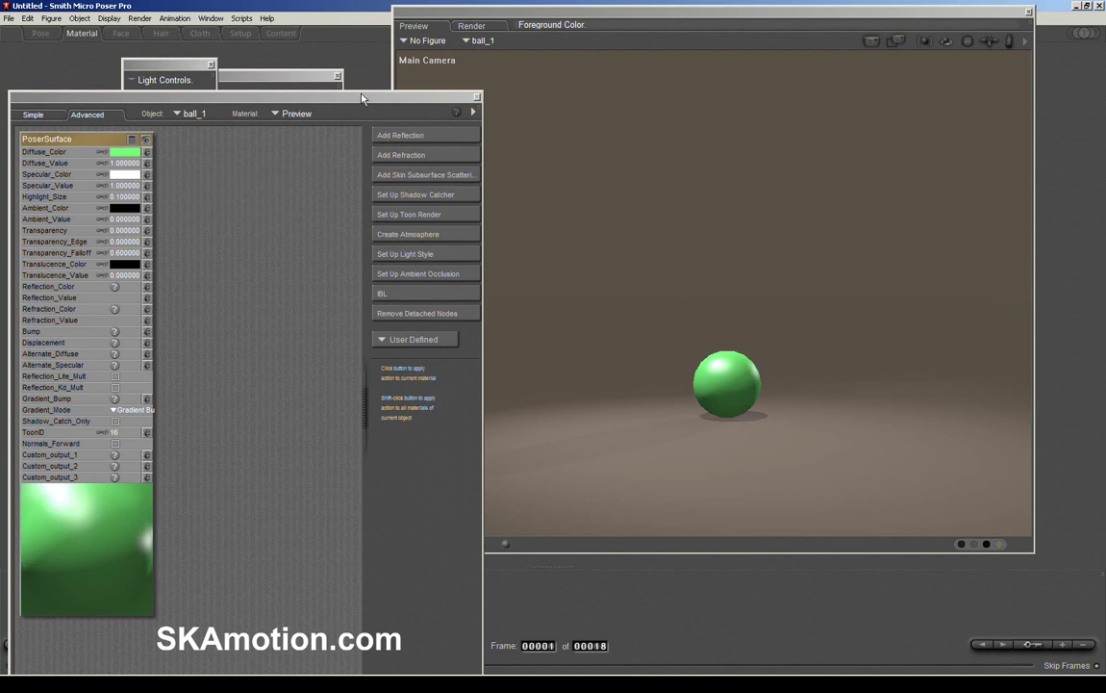
left_click(40, 34)
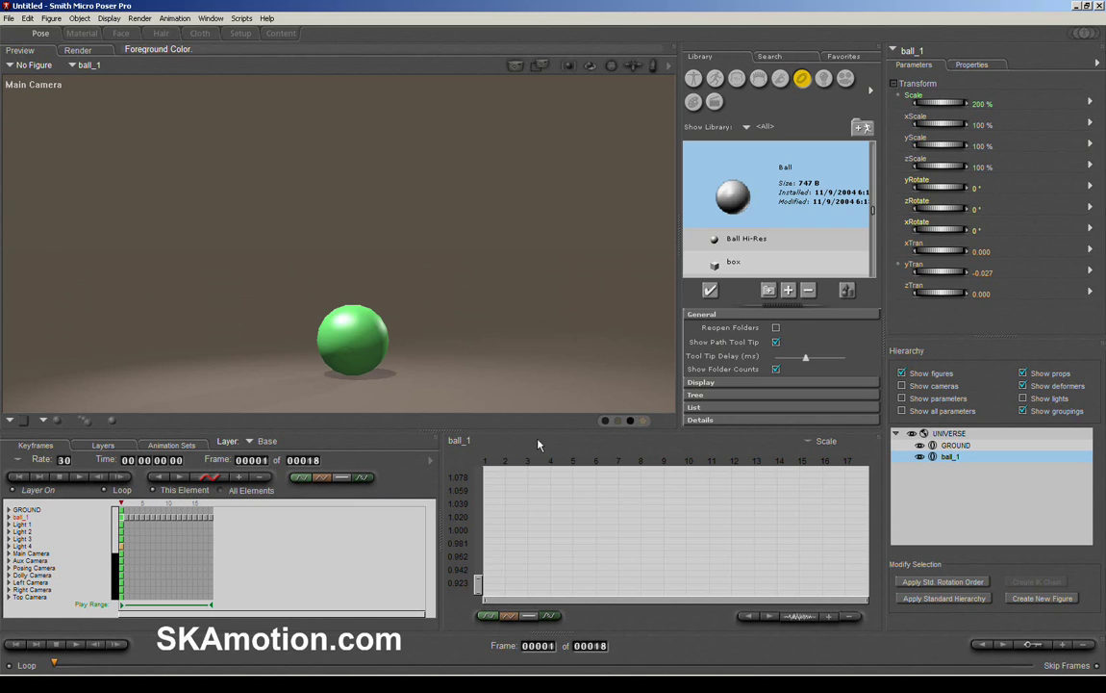
left_click(210, 19)
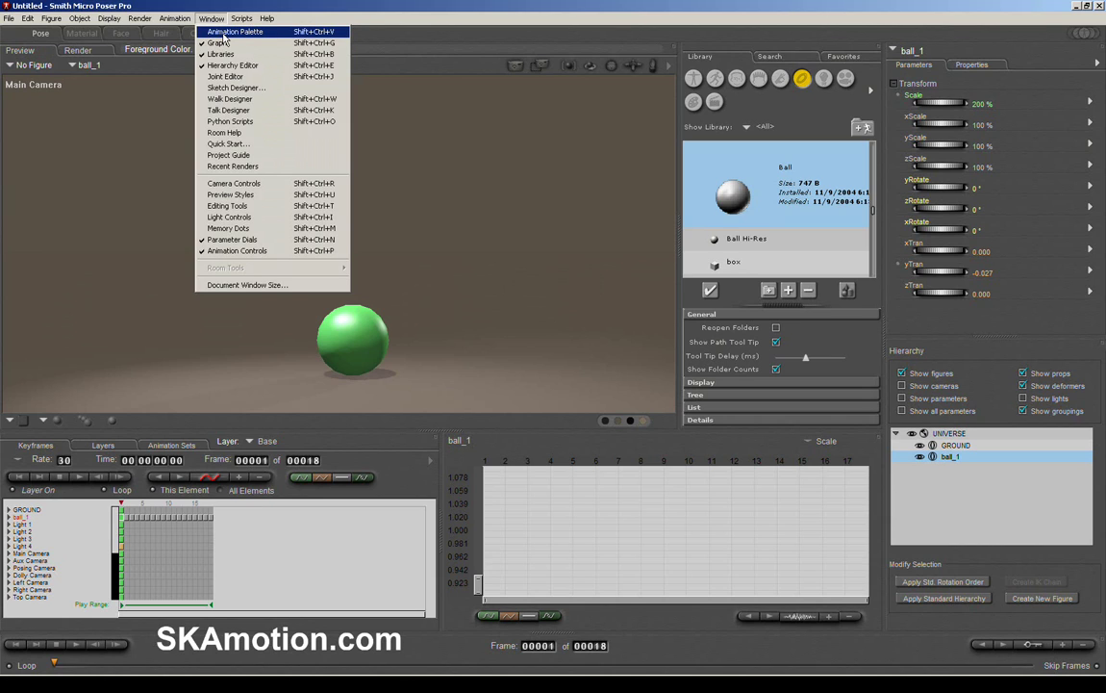
left_click(224, 34)
left_click(211, 18)
left_click(231, 32)
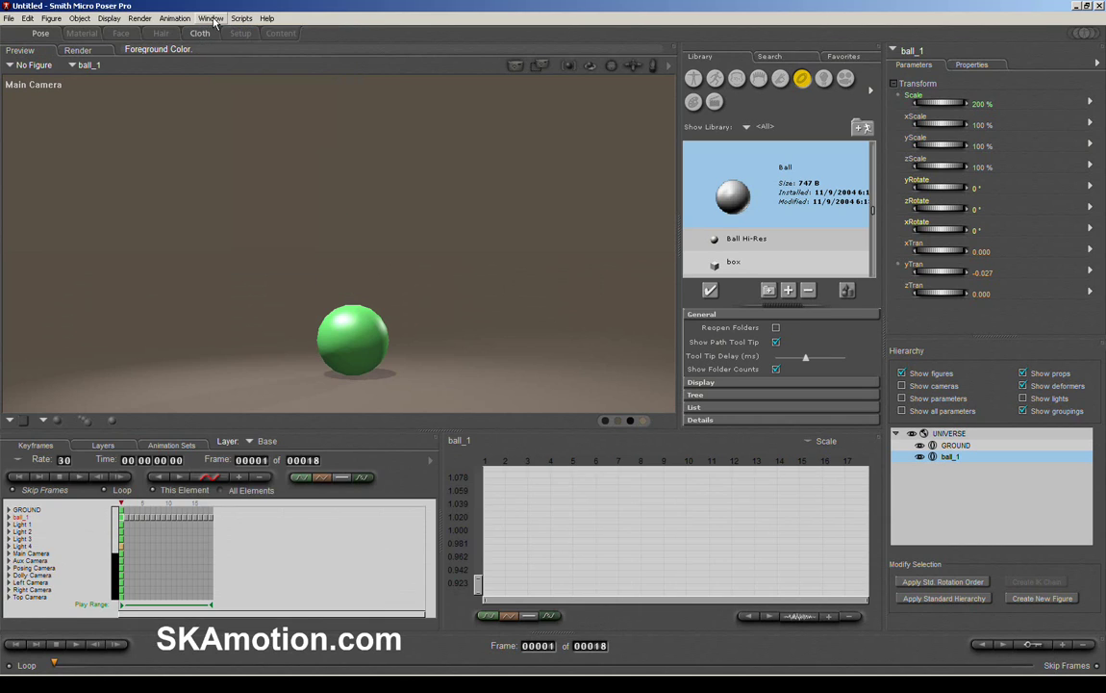
left_click(213, 18)
left_click(227, 32)
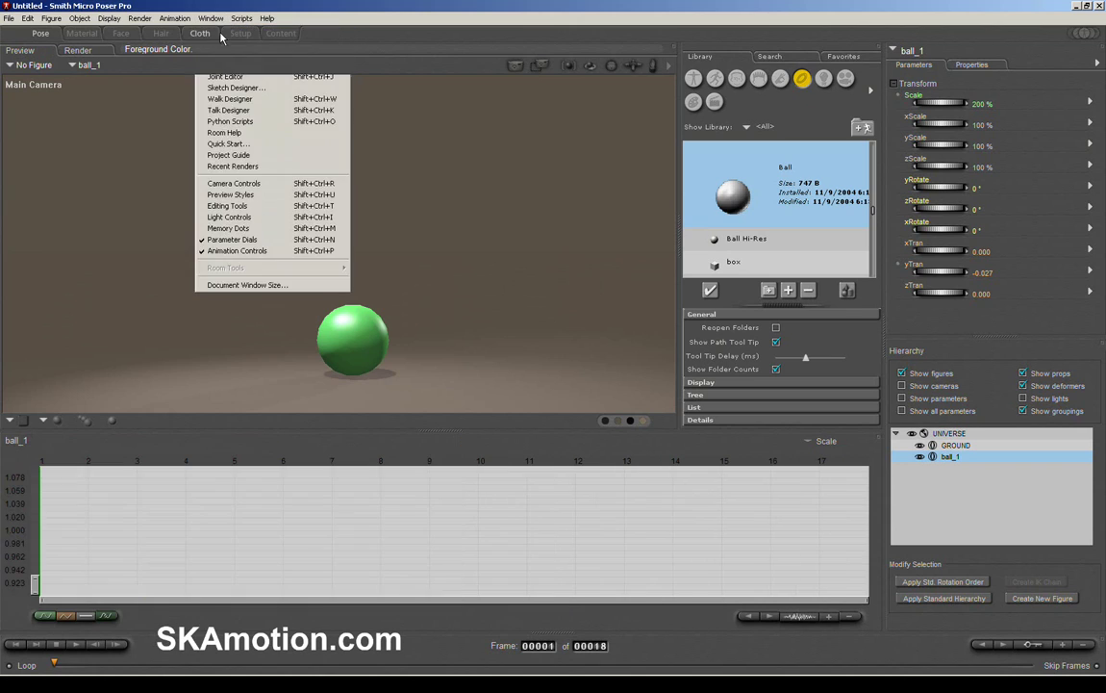
left_click(1029, 646)
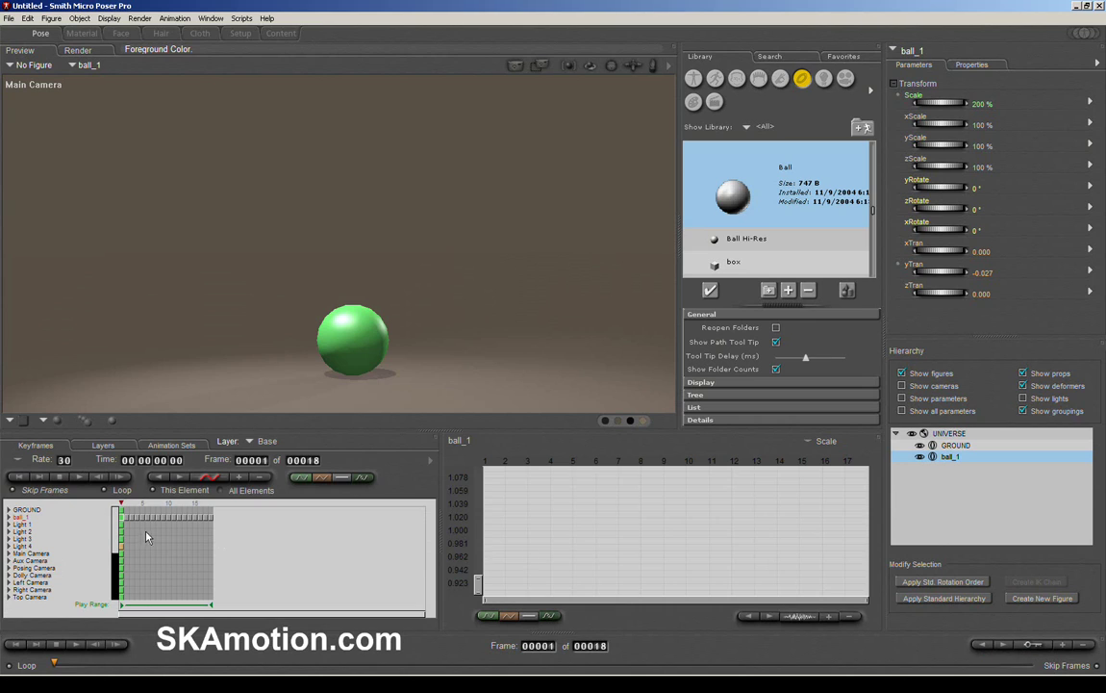
left_click(209, 20)
left_click(210, 43)
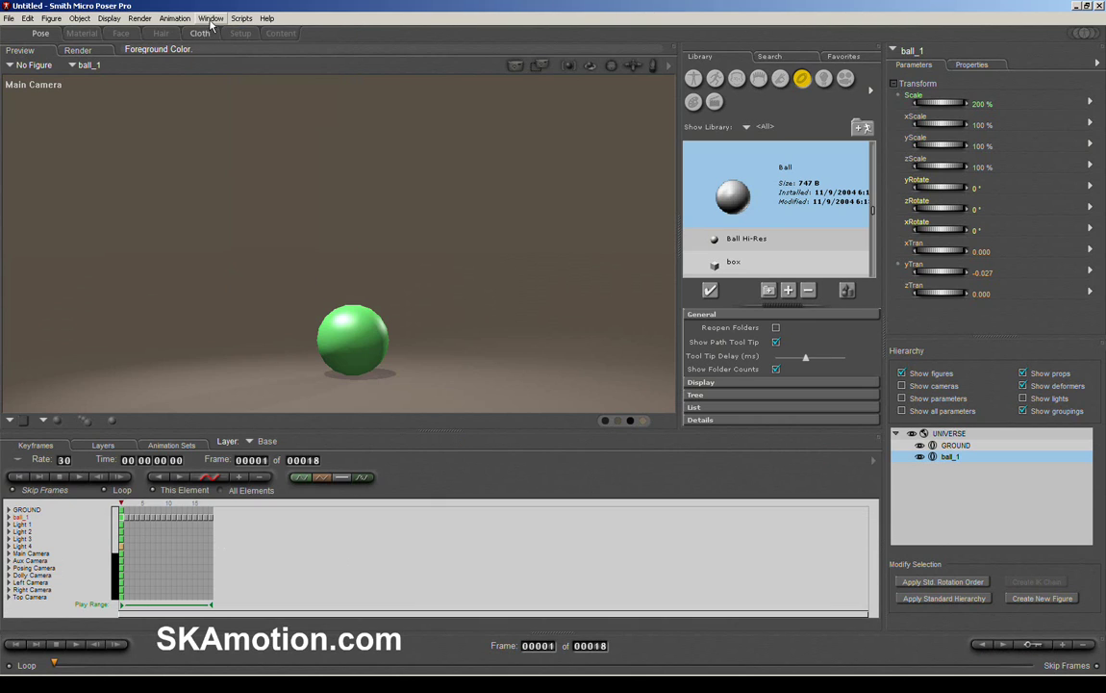
left_click(211, 19)
left_click(218, 43)
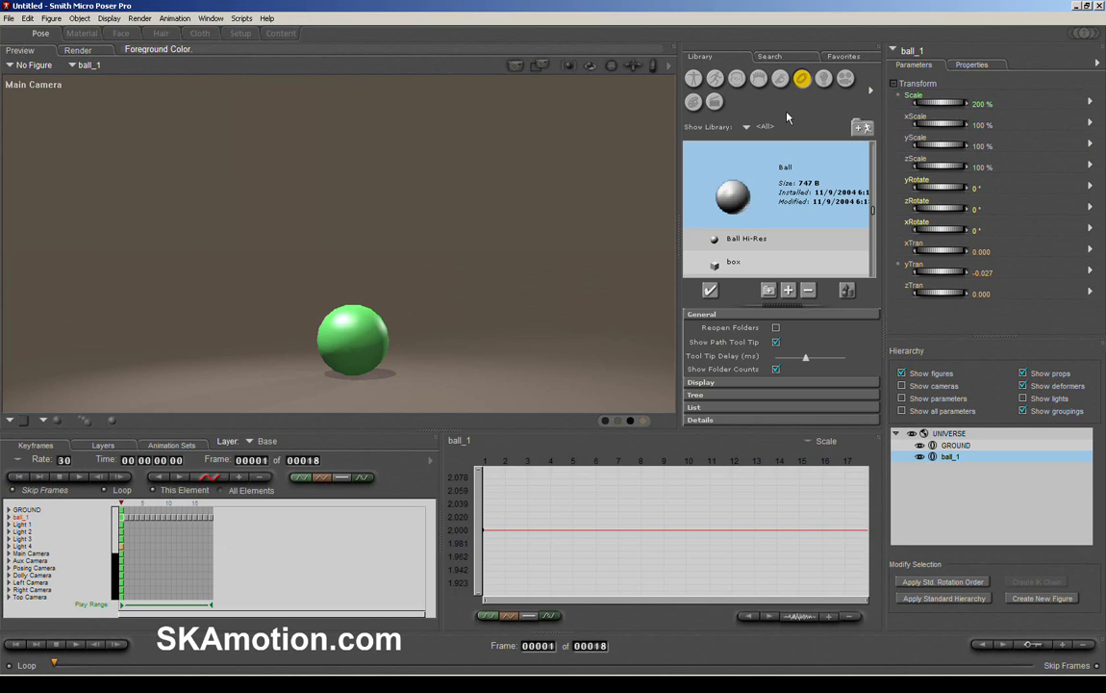
left_click(940, 55)
left_click(1021, 58)
left_click(591, 650)
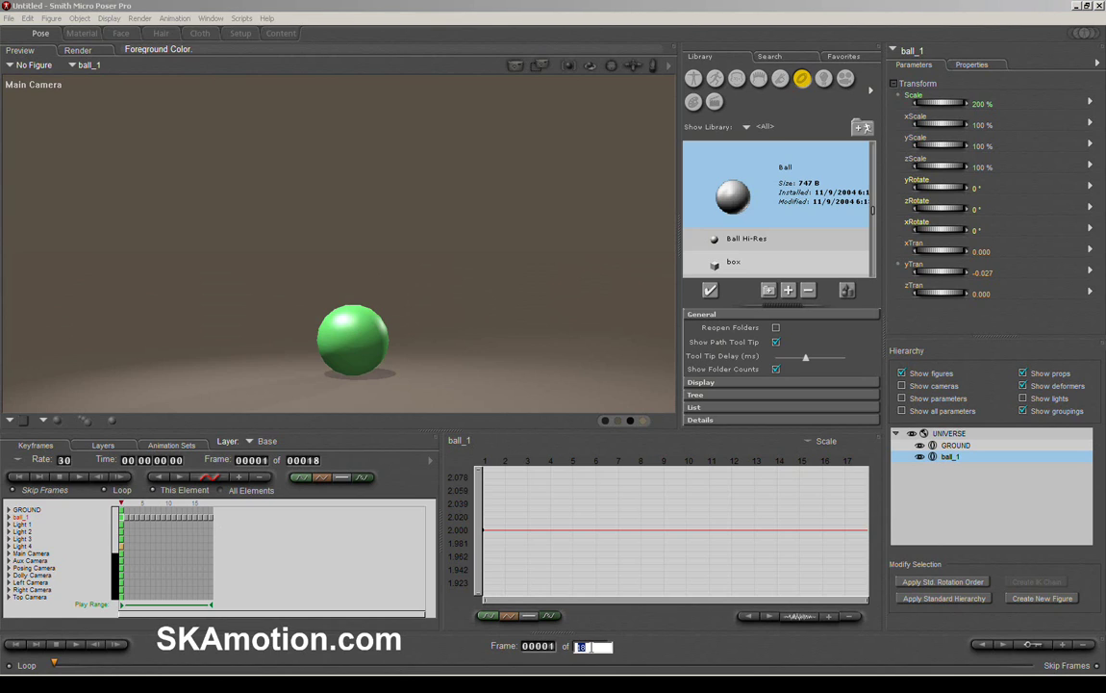
Keep the animation at 18 frames and raise the green ball high above the ground
key("Return")
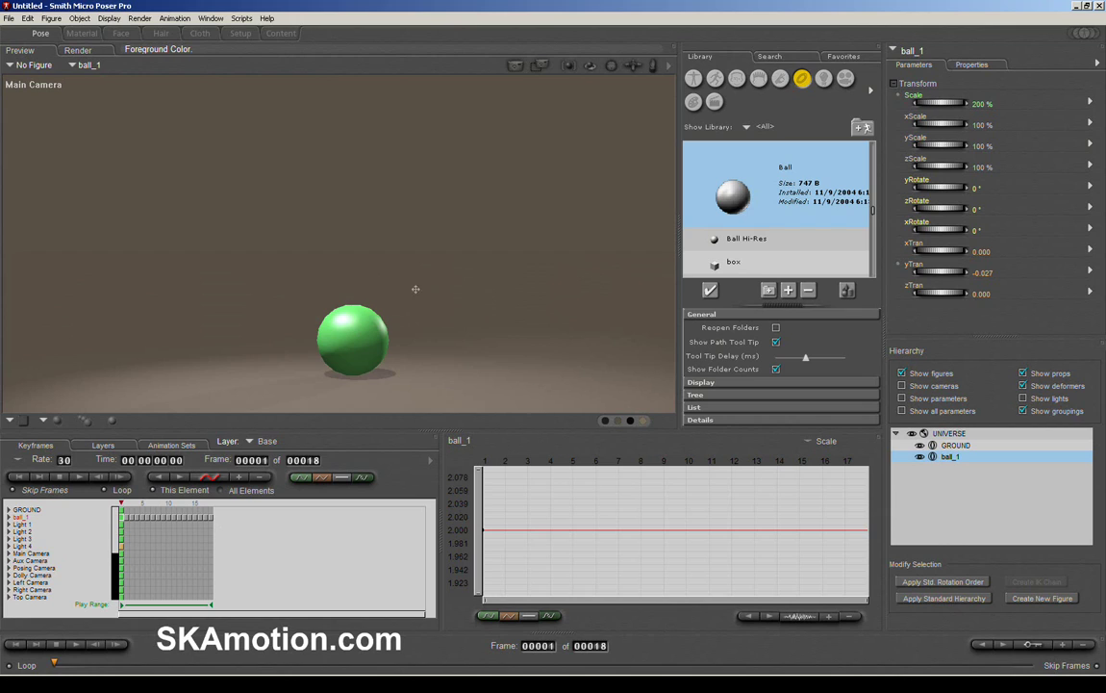
left_click(352, 340)
left_click_drag(940, 276, 991, 276)
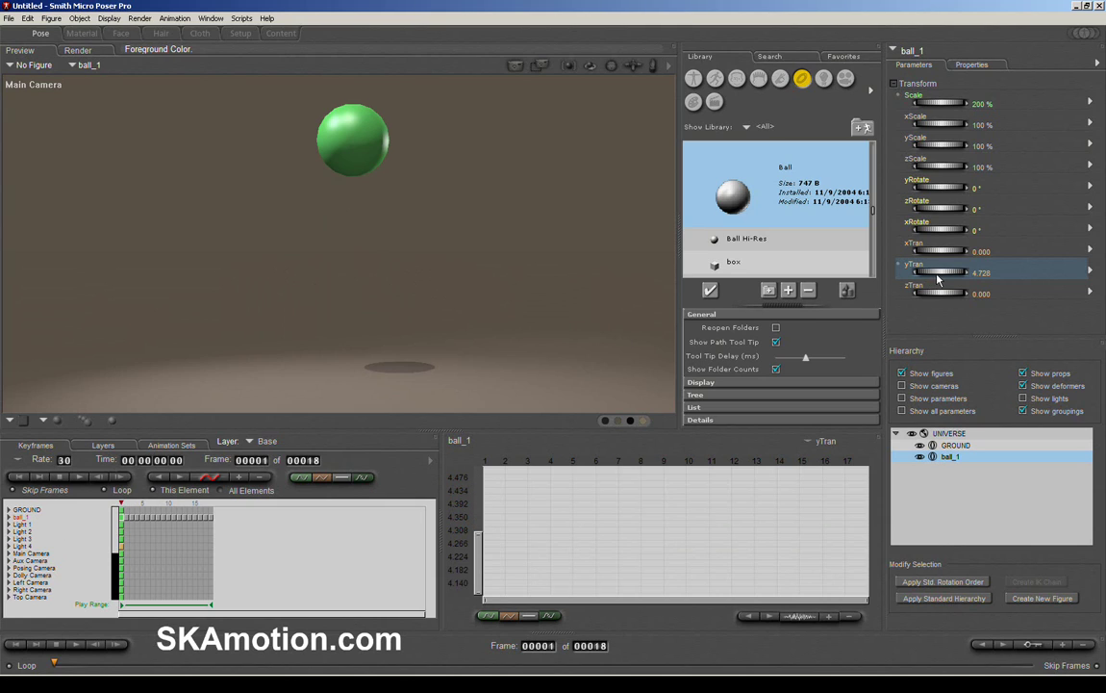
left_click_drag(940, 272, 947, 273)
Set the ball's yTran to exactly 5, then move the timeline to frame 9
left_click(983, 272)
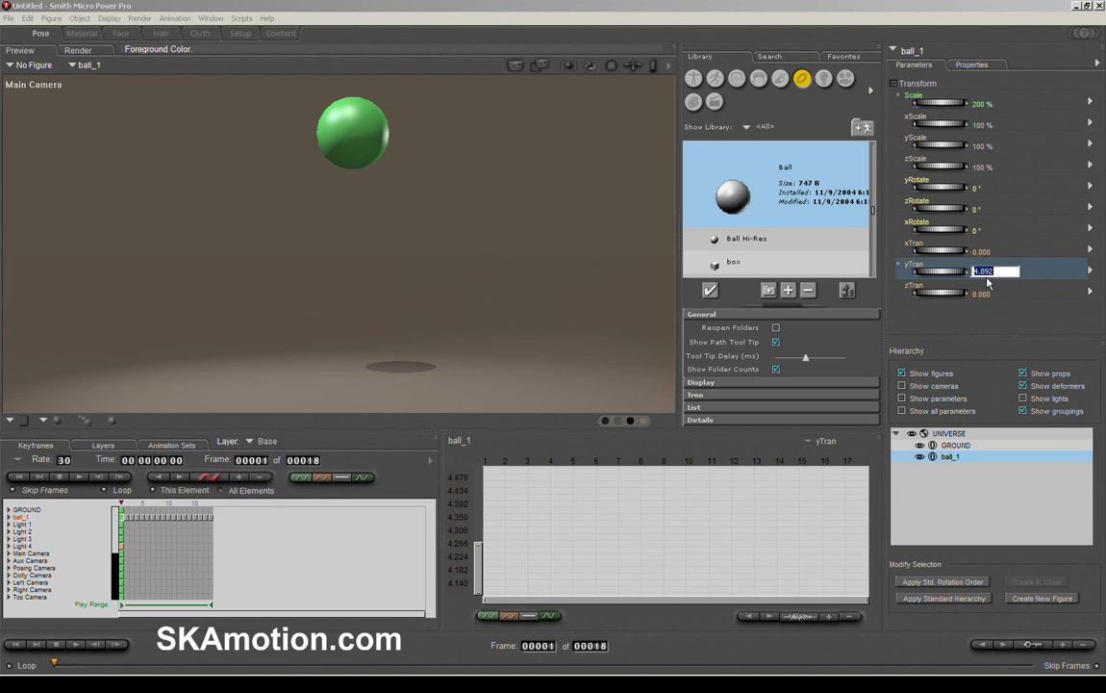
key("Return")
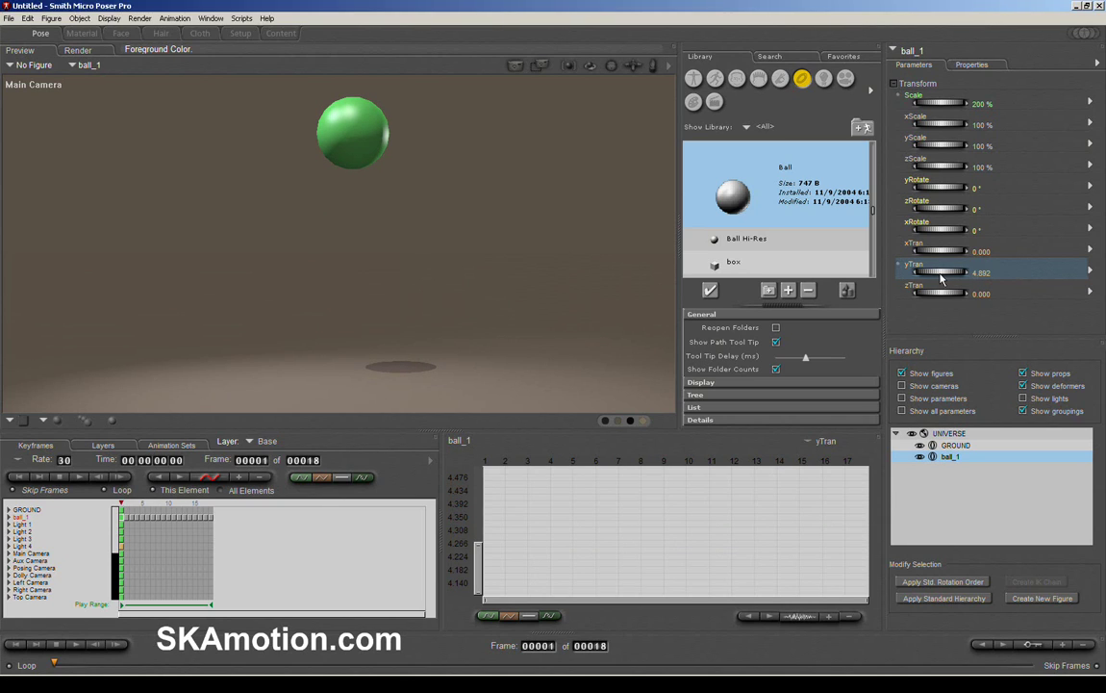
left_click(973, 274)
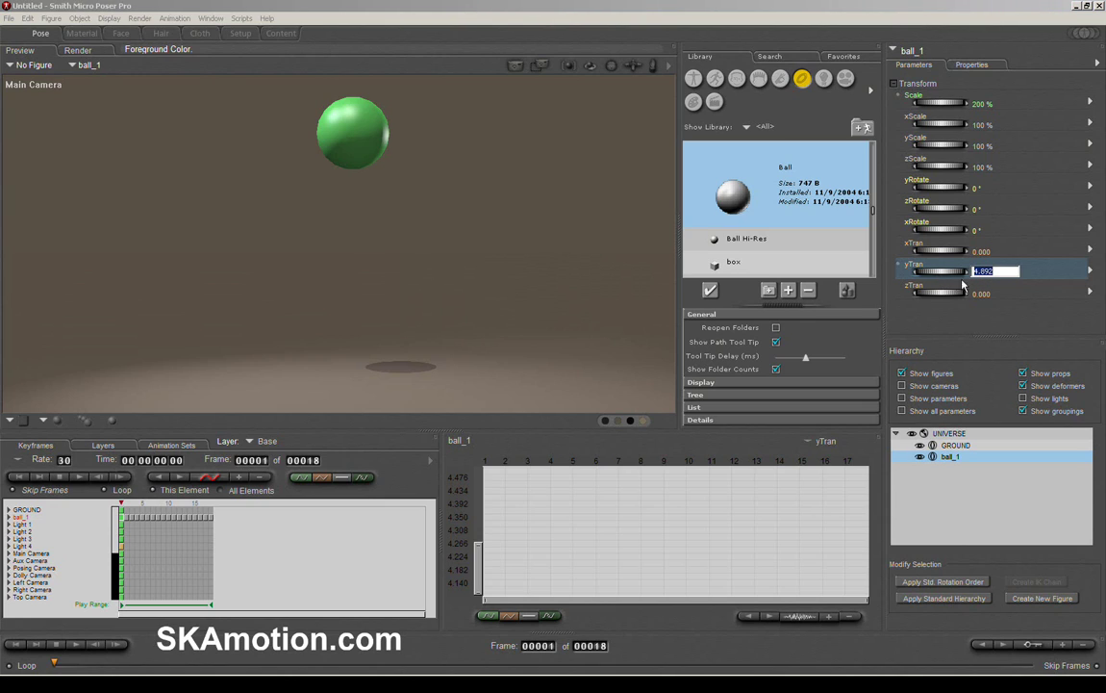
type("5")
key("Return")
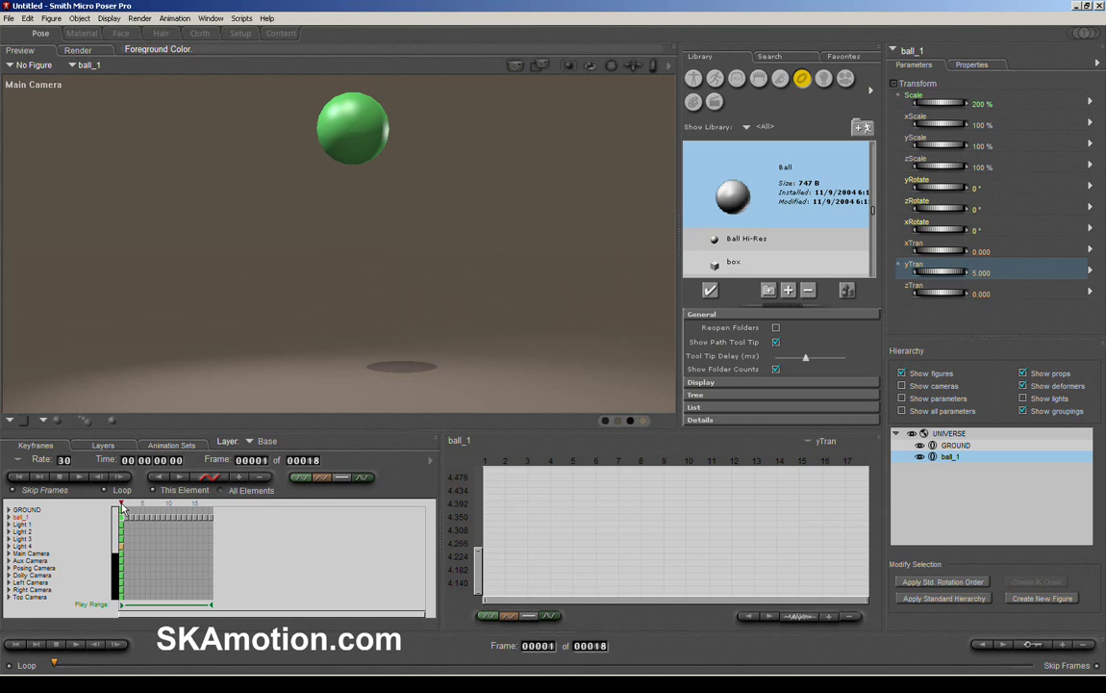
left_click_drag(123, 507, 164, 511)
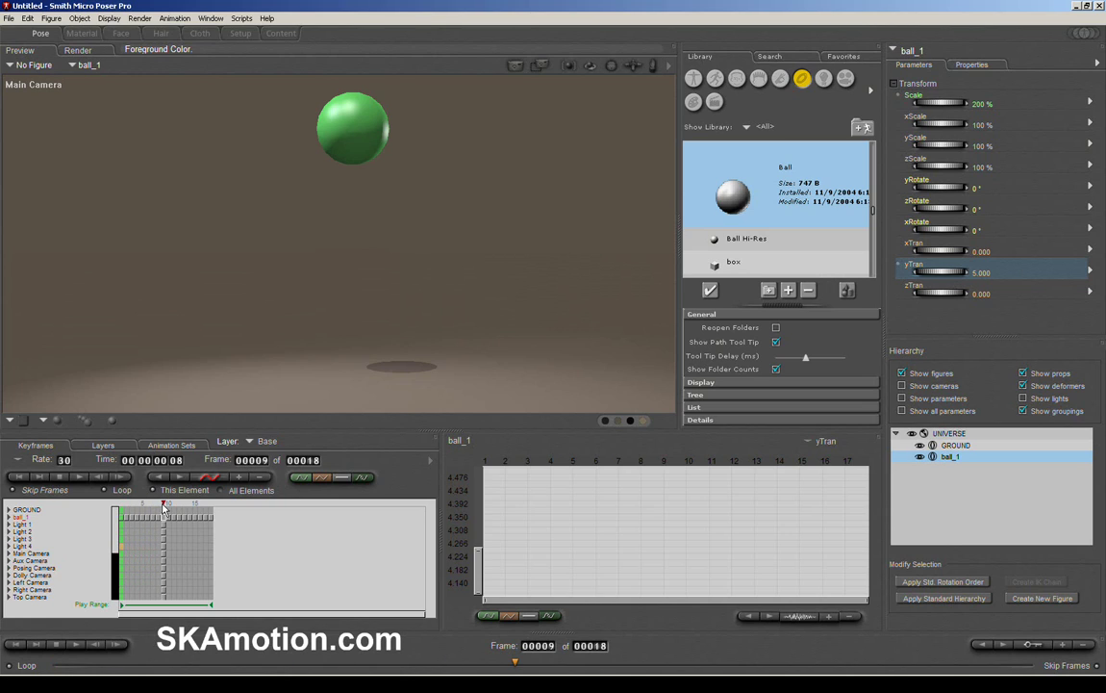
left_click(165, 504)
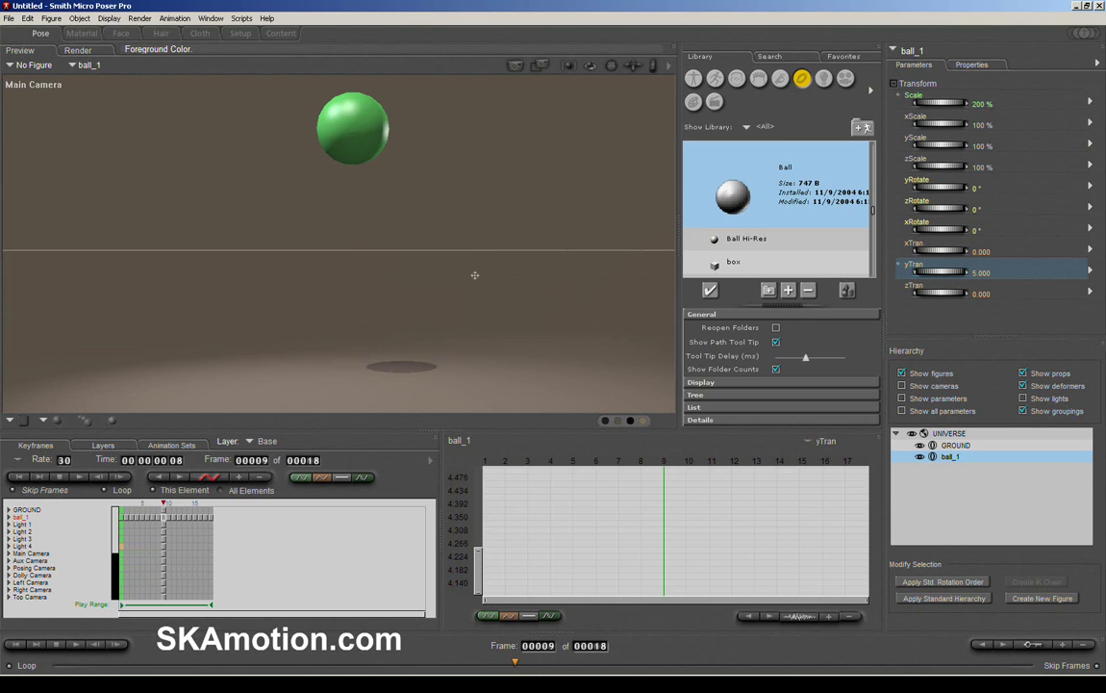
Lower ball_1's yTran to about 0 at frame 9 and scrub the graph to review the fall
left_click_drag(942, 278, 896, 278)
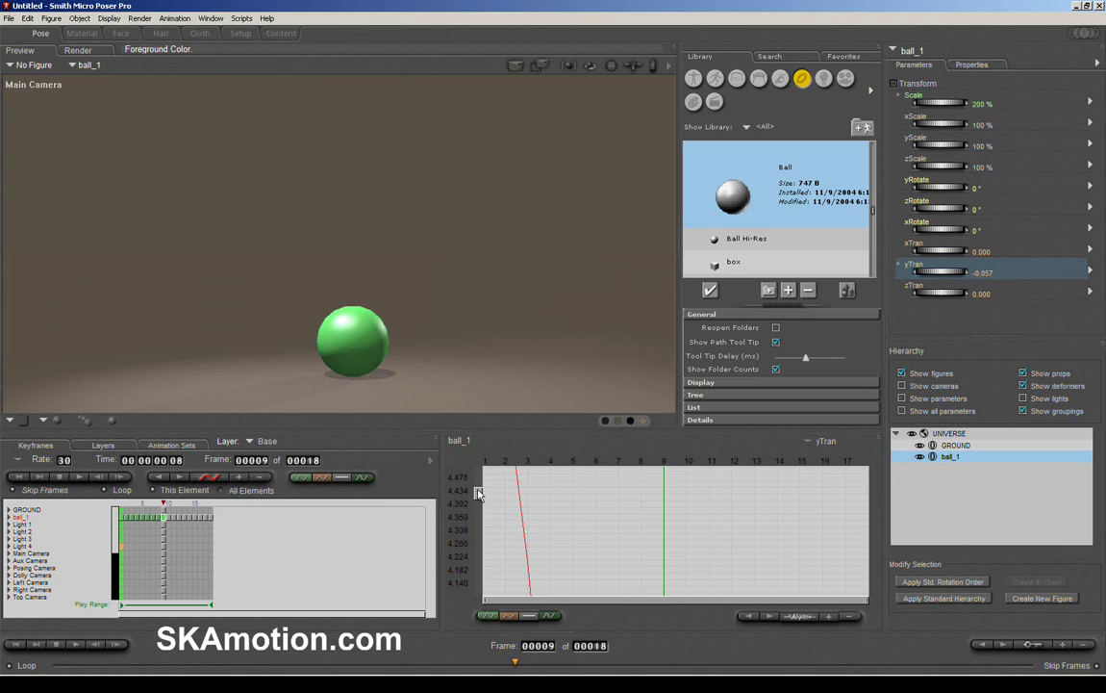
left_click_drag(478, 492, 478, 589)
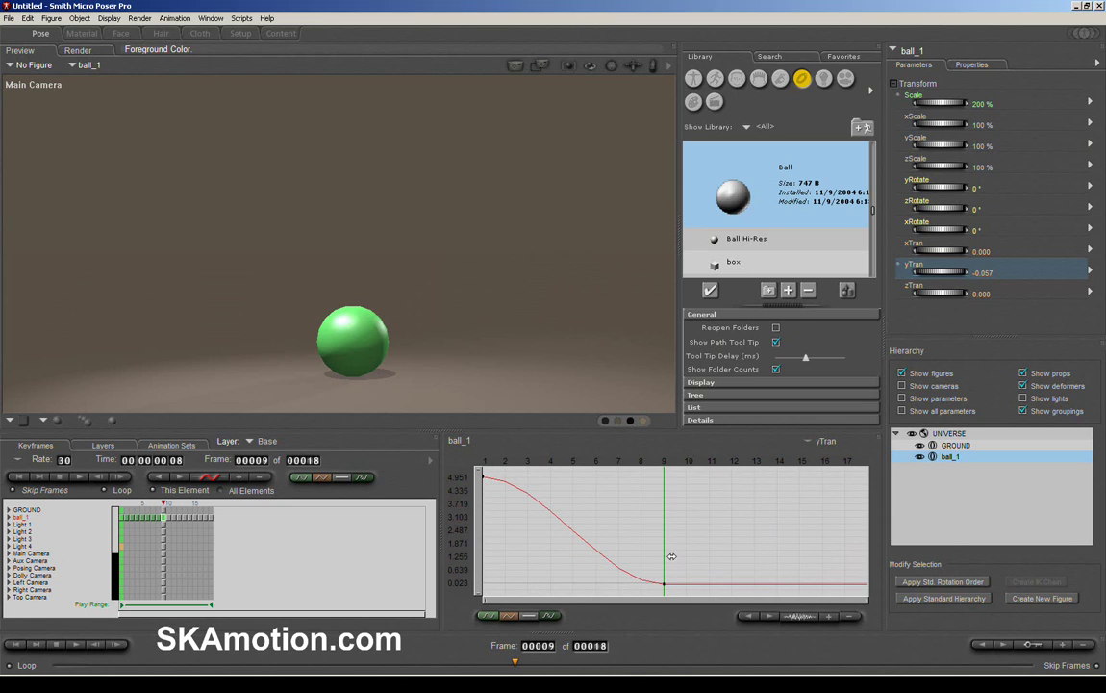
mouse_move(664, 556)
left_mouse_down()
mouse_move(476, 527)
mouse_move(663, 540)
left_mouse_up()
At frame 9, stretch the ball to 130% yScale and 84% xScale and preview it
left_click_drag(944, 149, 973, 149)
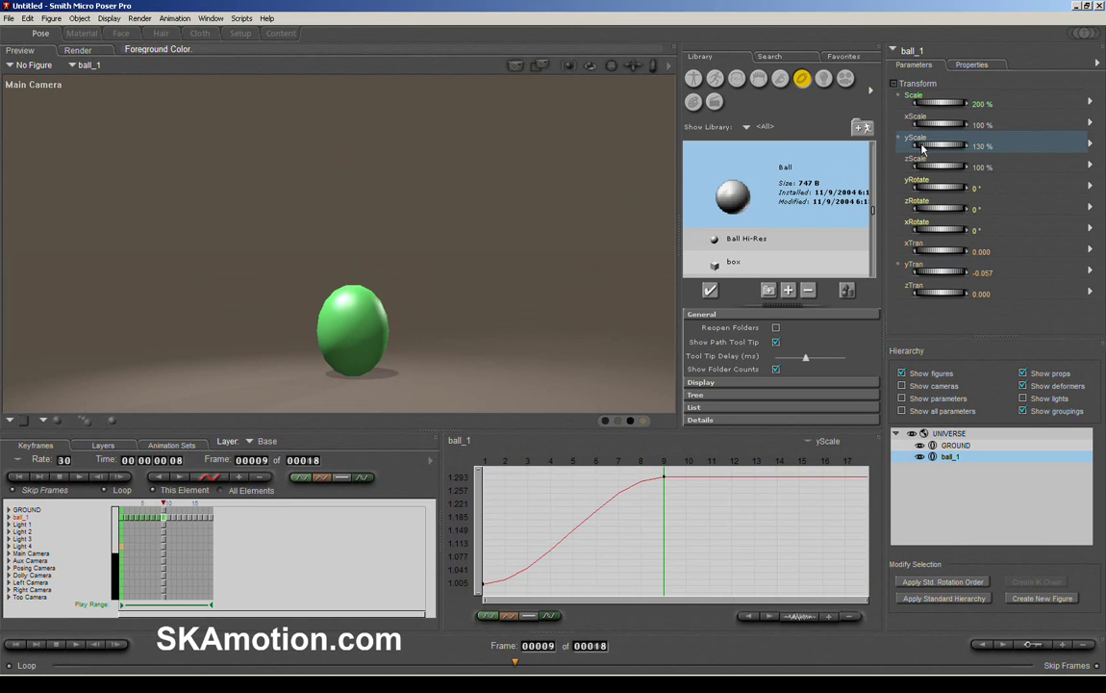
left_click_drag(939, 124, 926, 125)
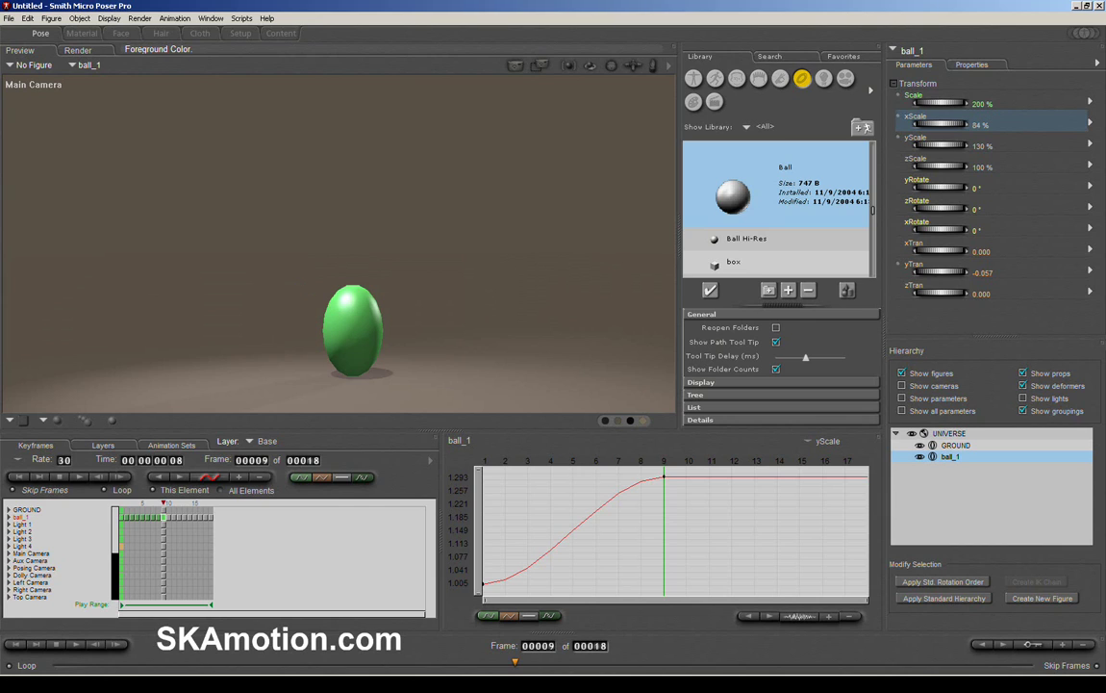
left_click(633, 507)
left_click_drag(633, 507, 686, 512)
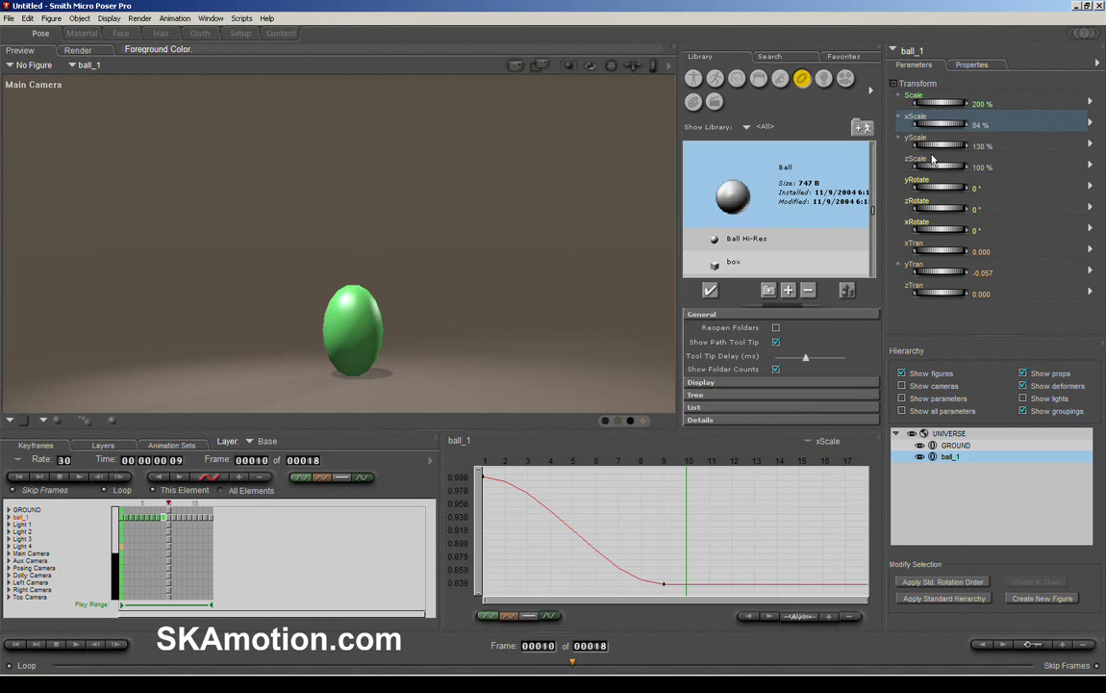
At frame 10, squash the ball to 140% xScale and 88% yScale and review it
left_click_drag(938, 123, 998, 123)
mouse_move(938, 144)
left_mouse_down()
mouse_move(909, 145)
mouse_move(938, 123)
mouse_move(928, 123)
mouse_move(946, 145)
left_mouse_up()
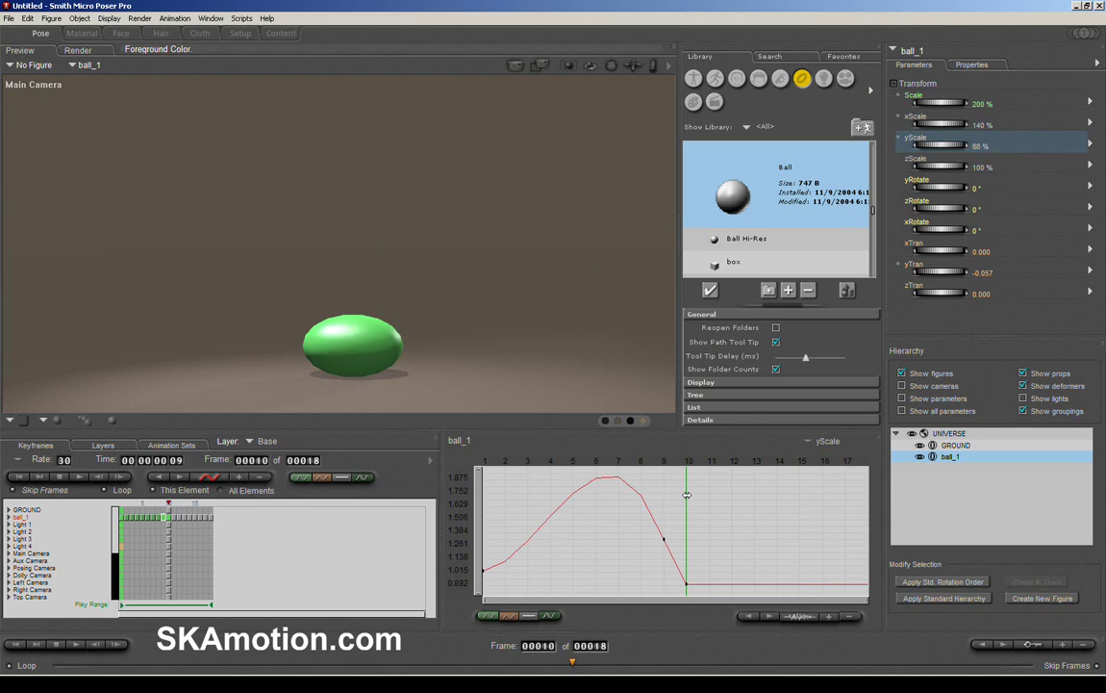
mouse_move(683, 494)
left_mouse_down()
mouse_move(481, 498)
mouse_move(580, 494)
mouse_move(660, 507)
left_mouse_up()
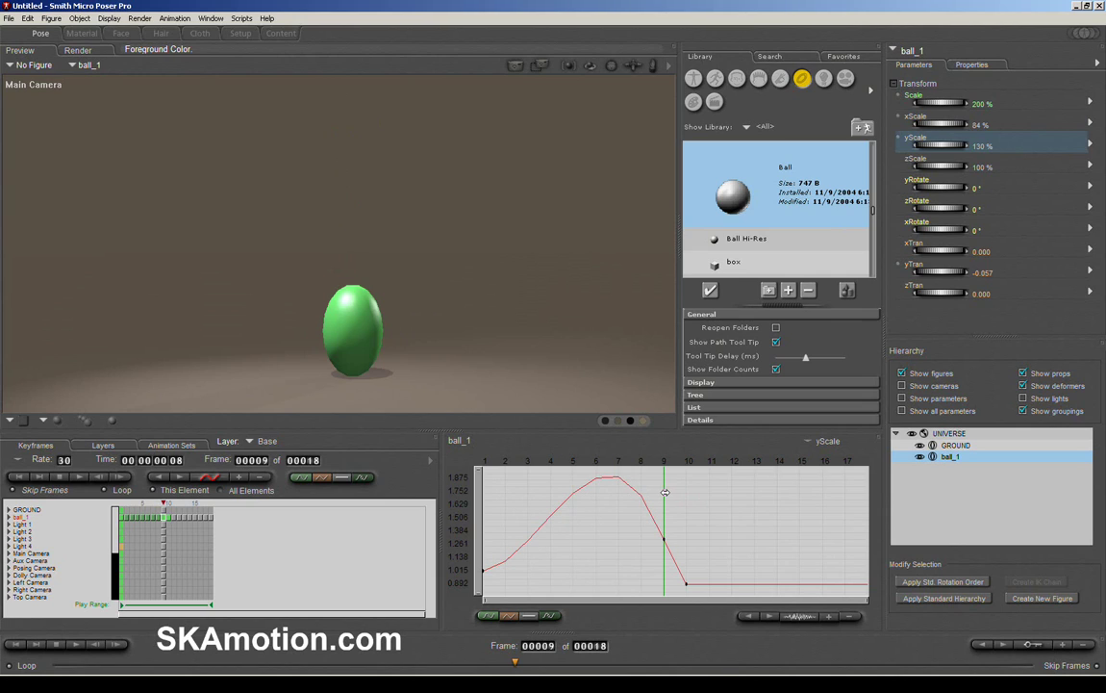
left_click_drag(664, 492, 607, 492)
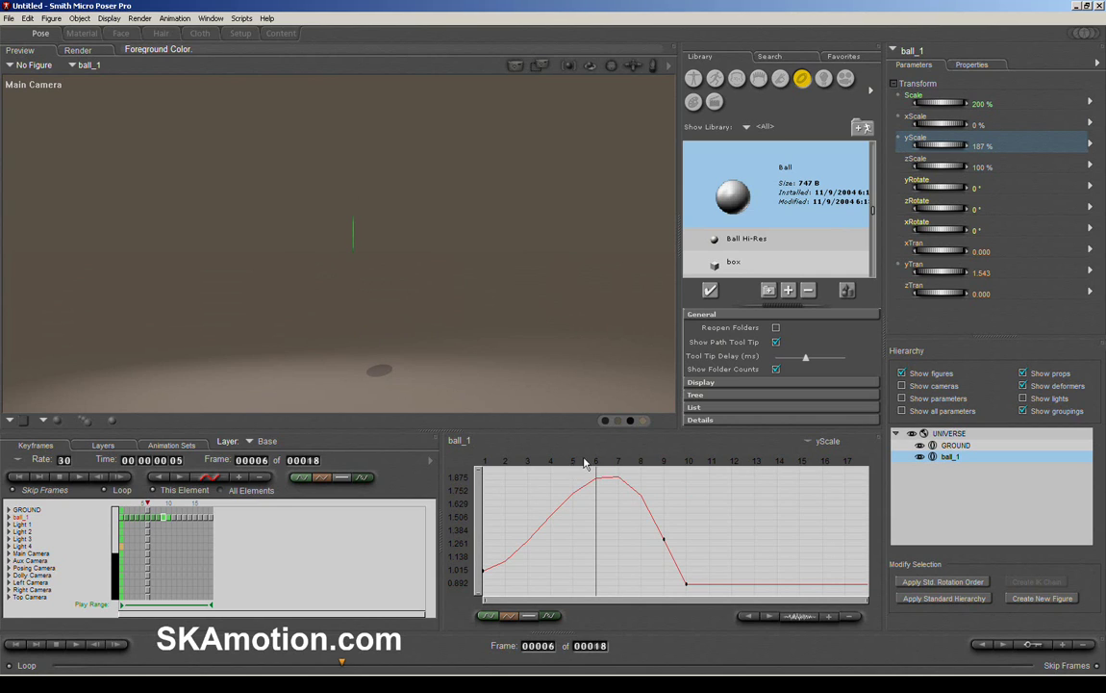
mouse_move(598, 492)
left_mouse_down()
mouse_move(675, 513)
mouse_move(486, 523)
mouse_move(583, 536)
mouse_move(483, 529)
left_mouse_up()
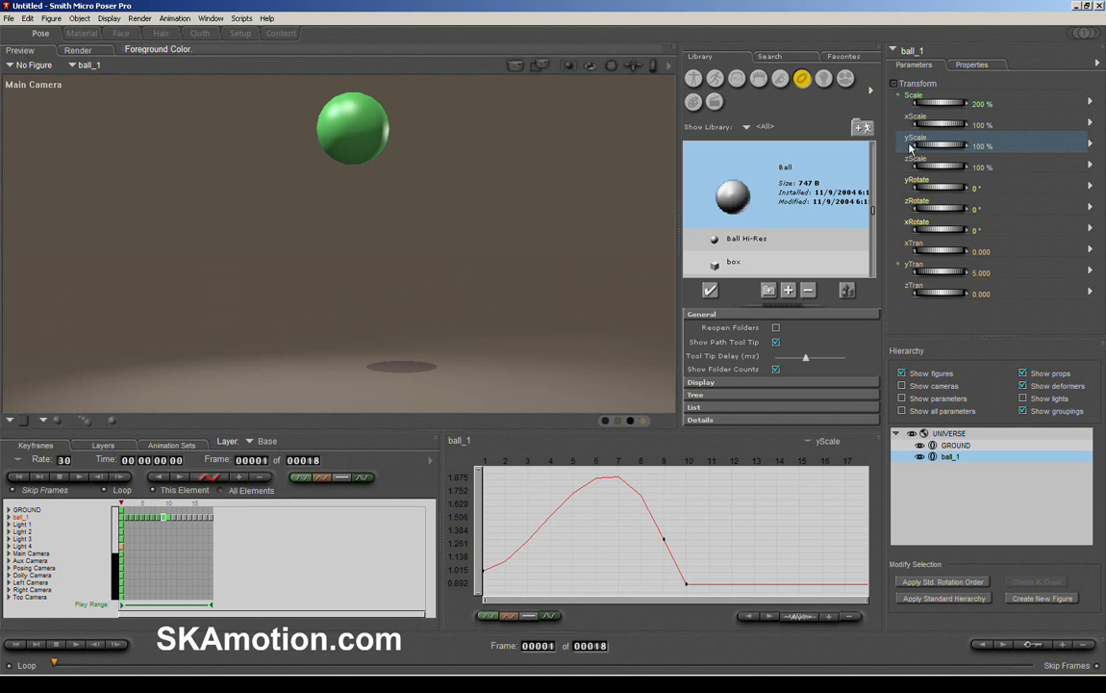
Apply Linear Section to the yScale and xScale curves up to frame 9, then select frames 8–9
left_click(940, 121)
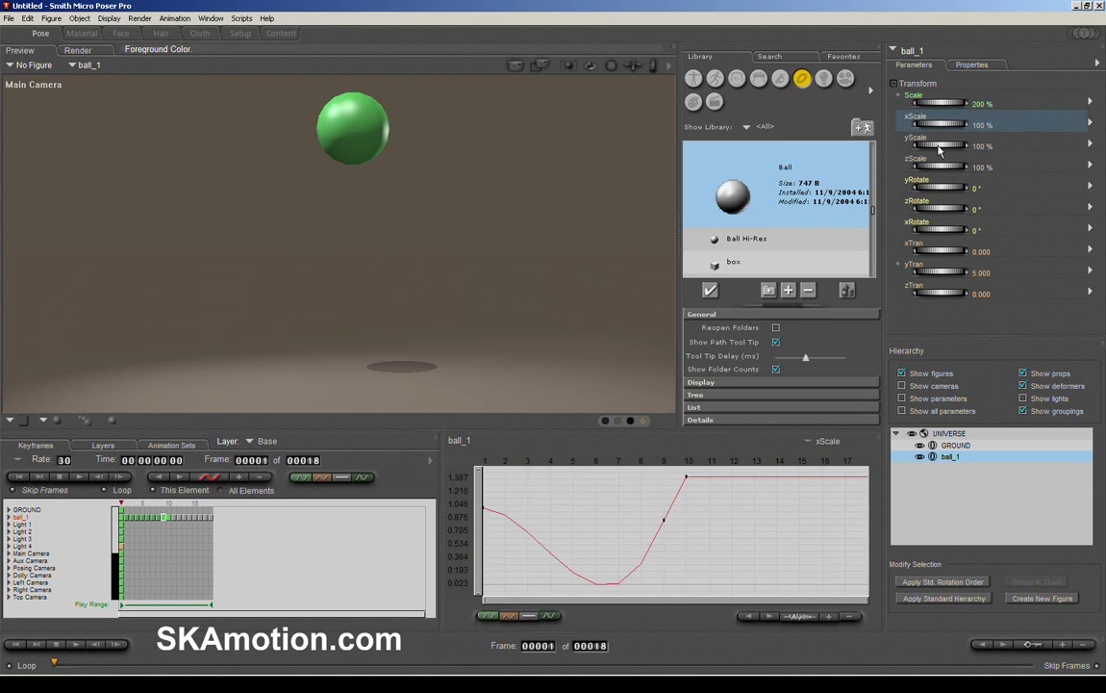
left_click(940, 146)
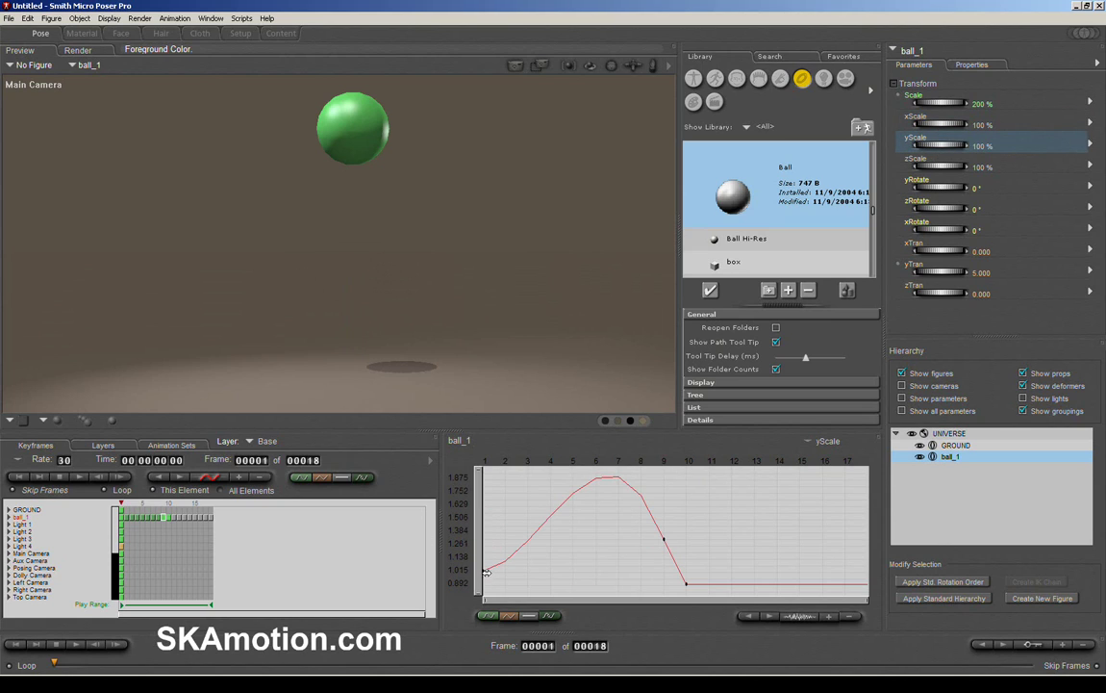
left_click(509, 618)
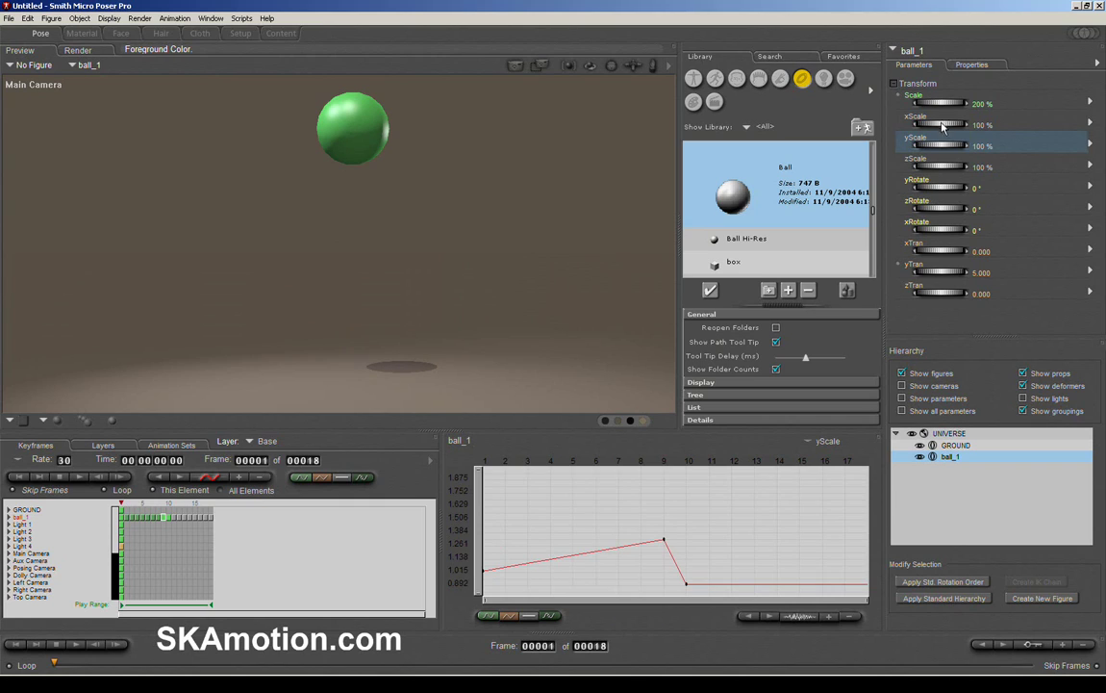
left_click(915, 116)
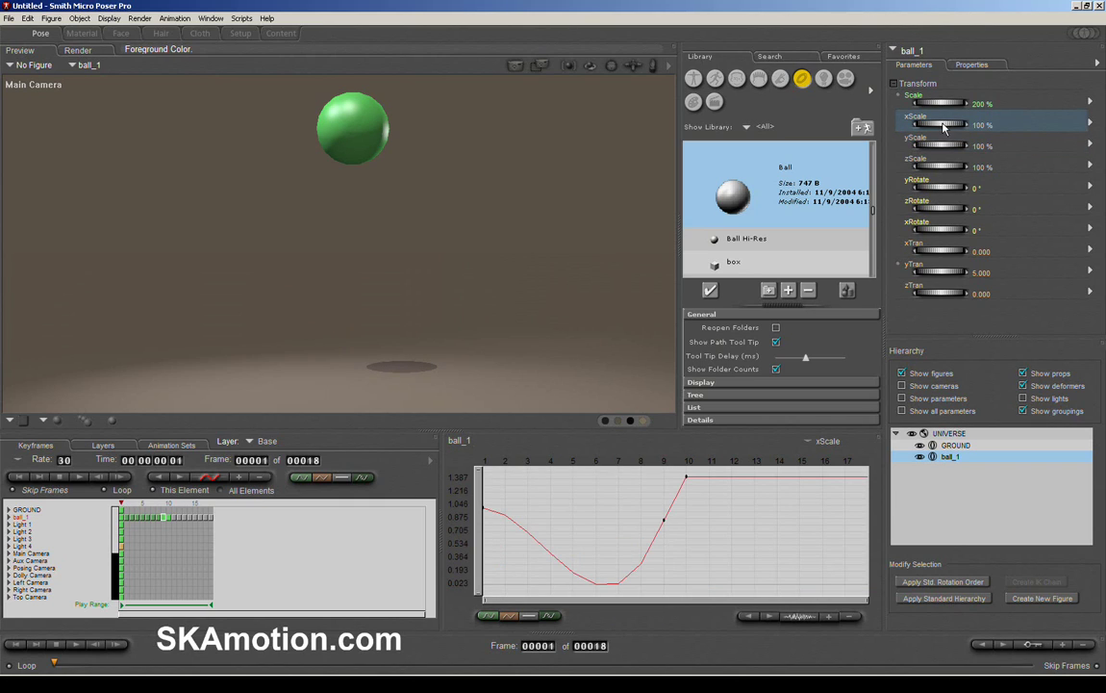
left_click(509, 618)
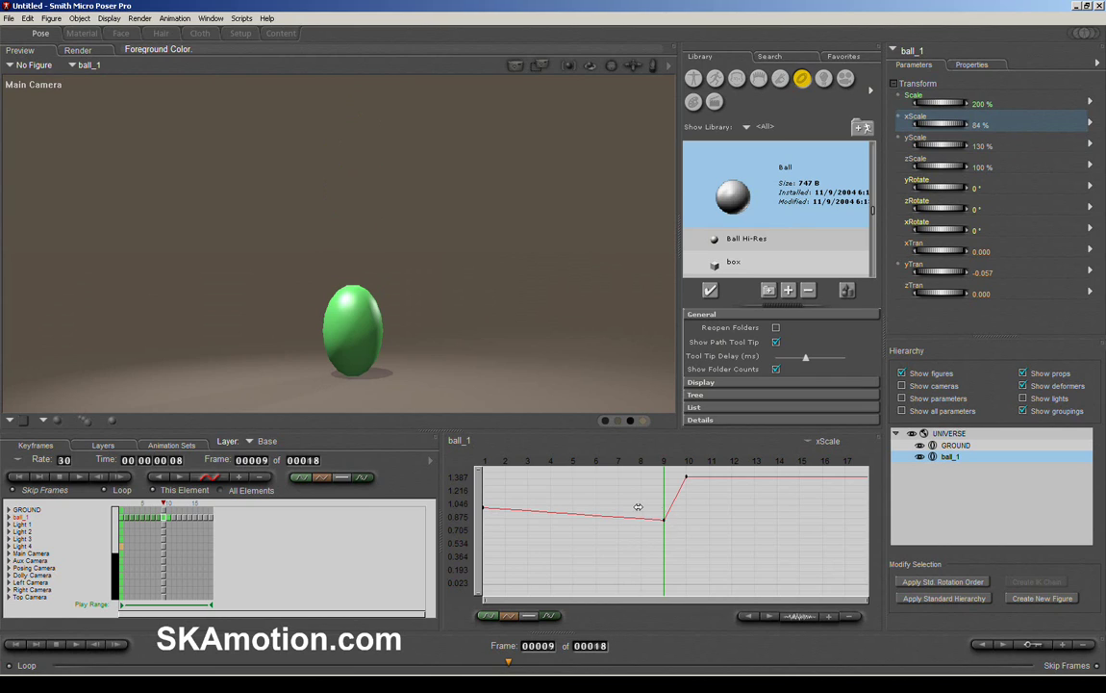
left_click_drag(668, 527, 649, 535)
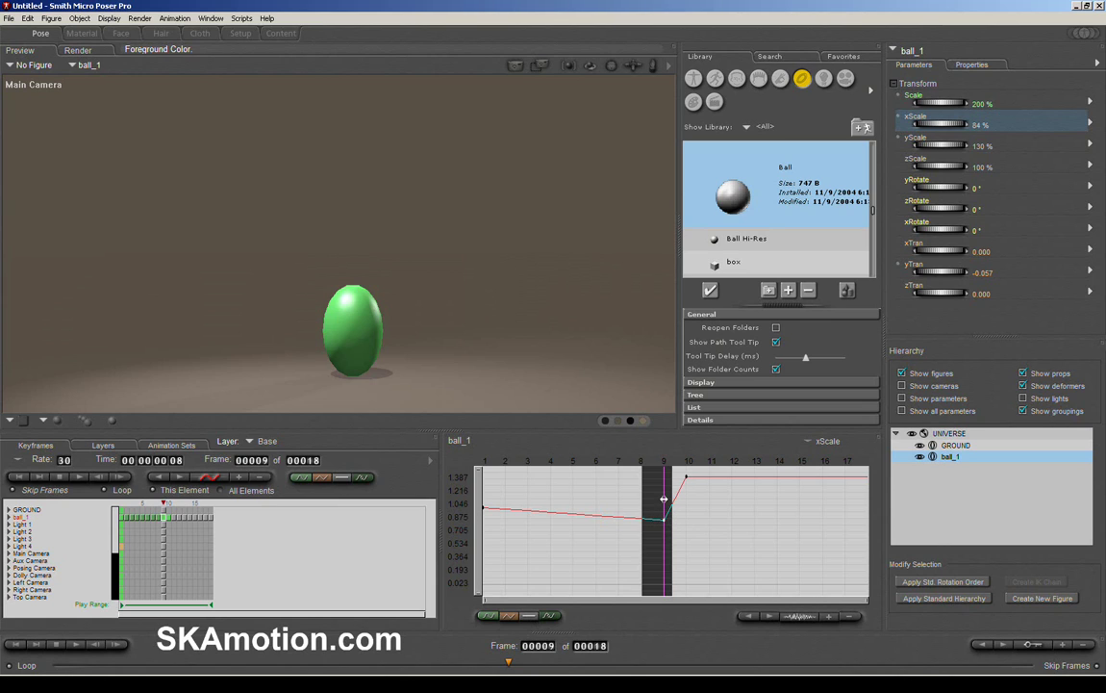
Preview the bounce and step through frames 9, 10 and 11
left_click_drag(664, 499, 711, 516)
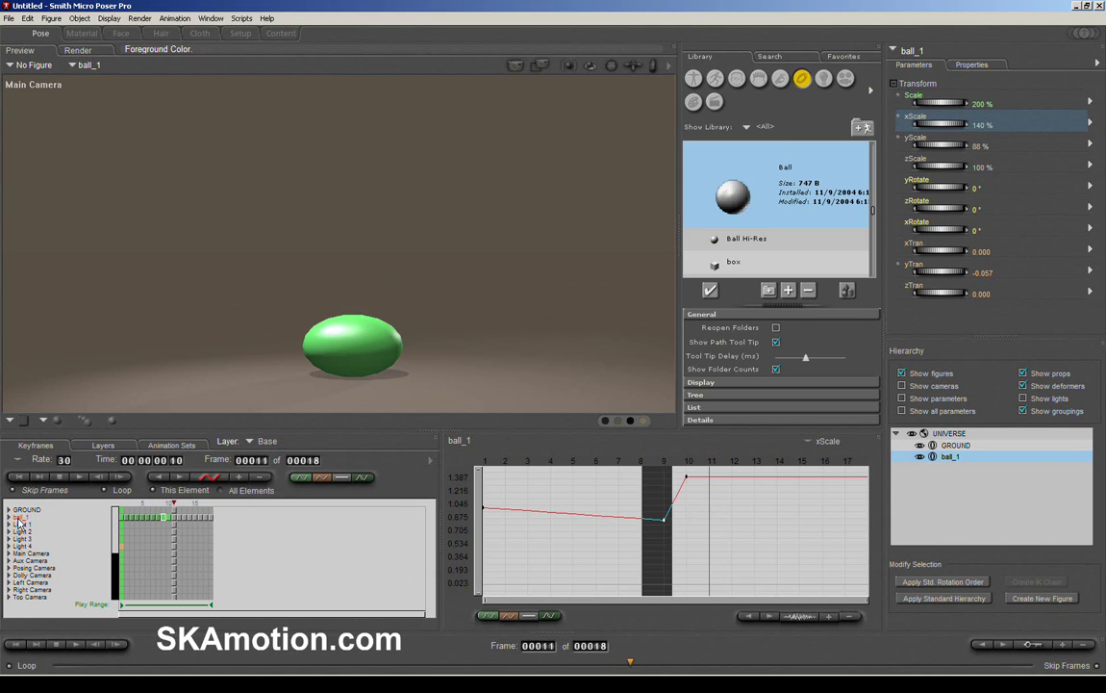
left_click(120, 522)
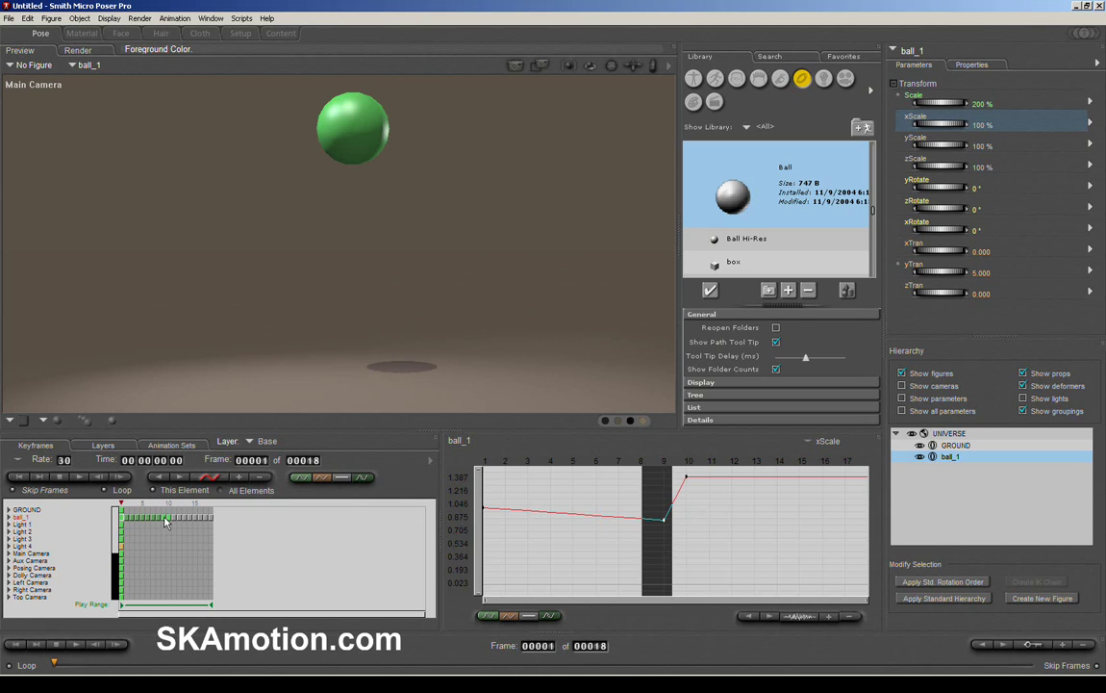
left_click_drag(166, 522, 170, 523)
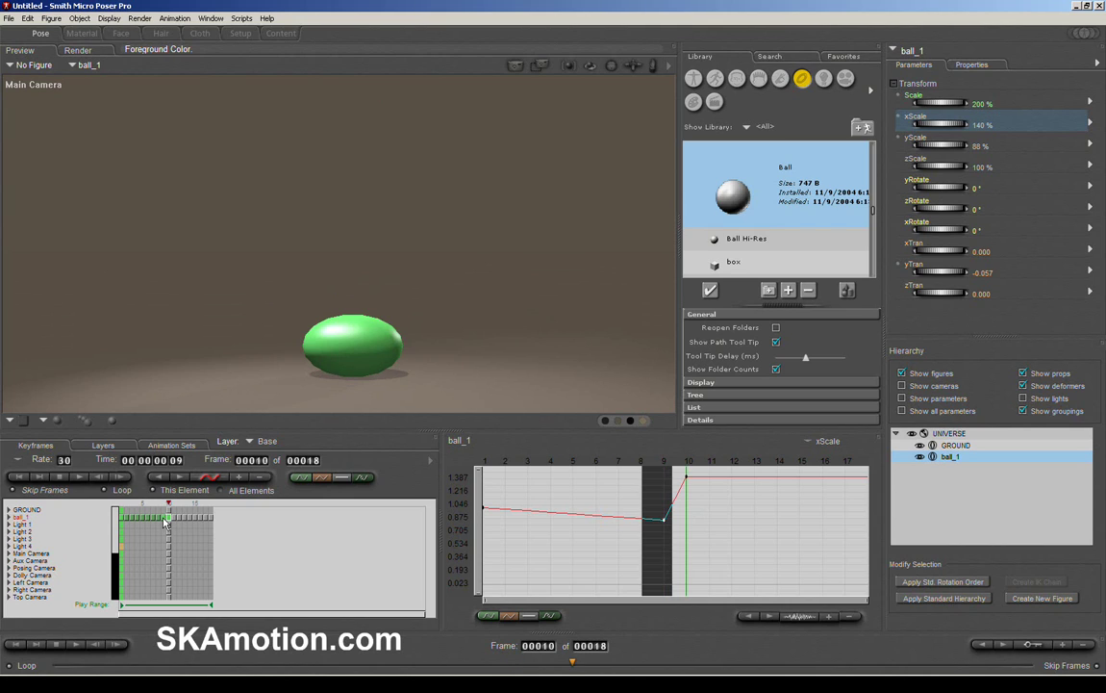
left_click(165, 523)
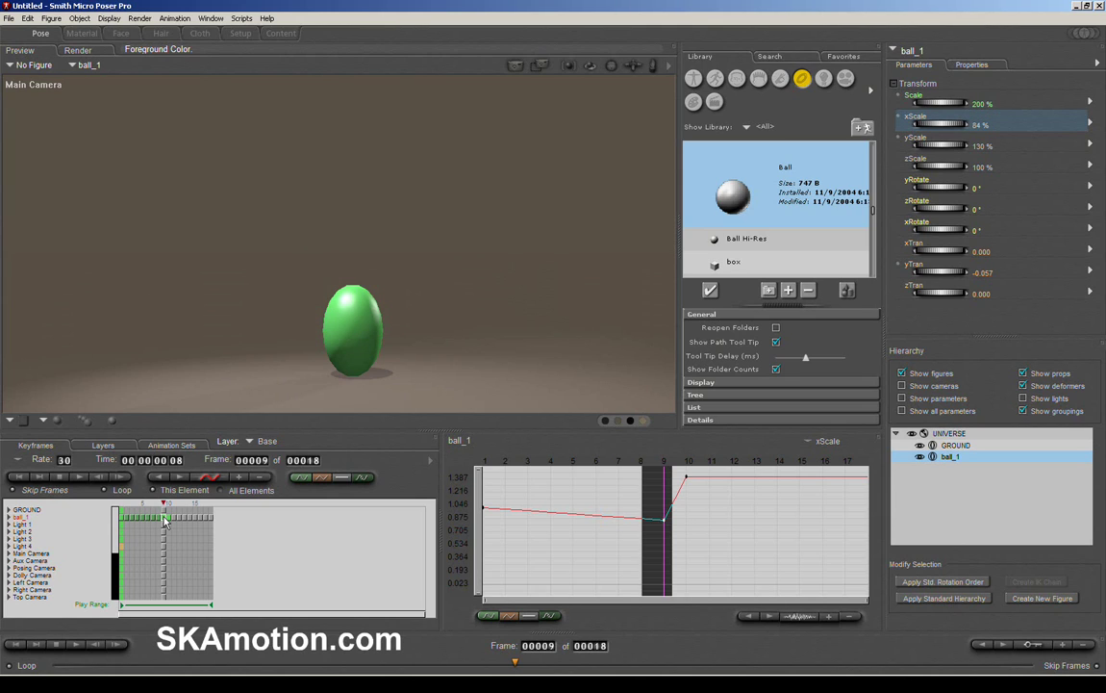
left_click(169, 522)
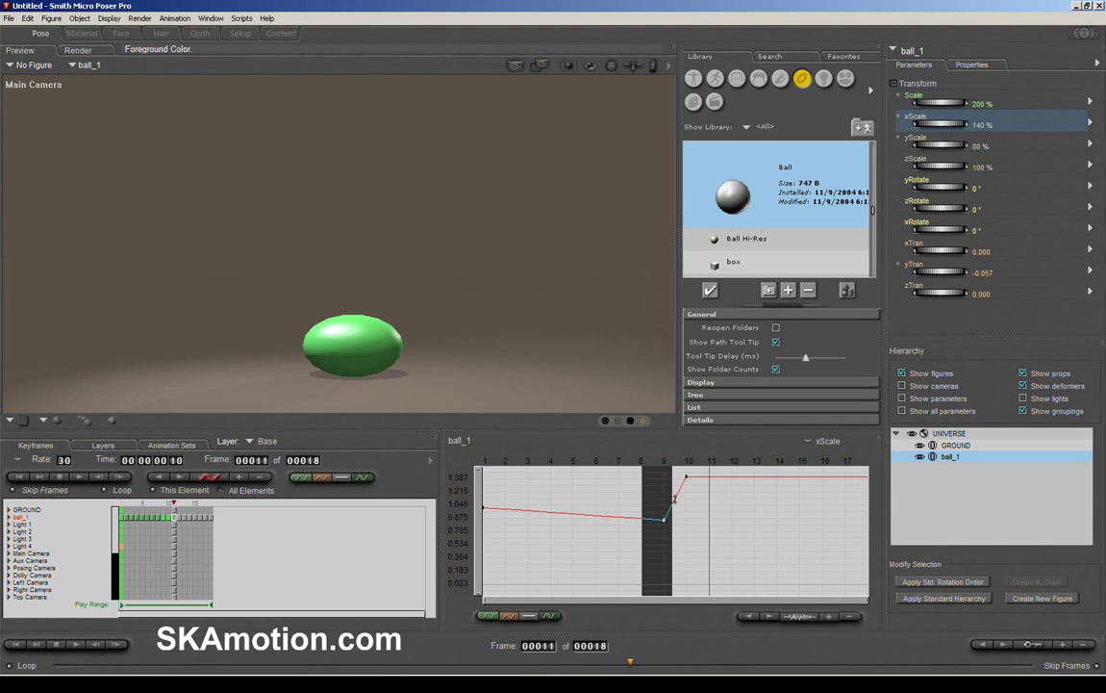
left_click(711, 491)
At frame 11, stretch the ball tall and narrow to 84% xScale and 130% yScale
key("ctrl+v")
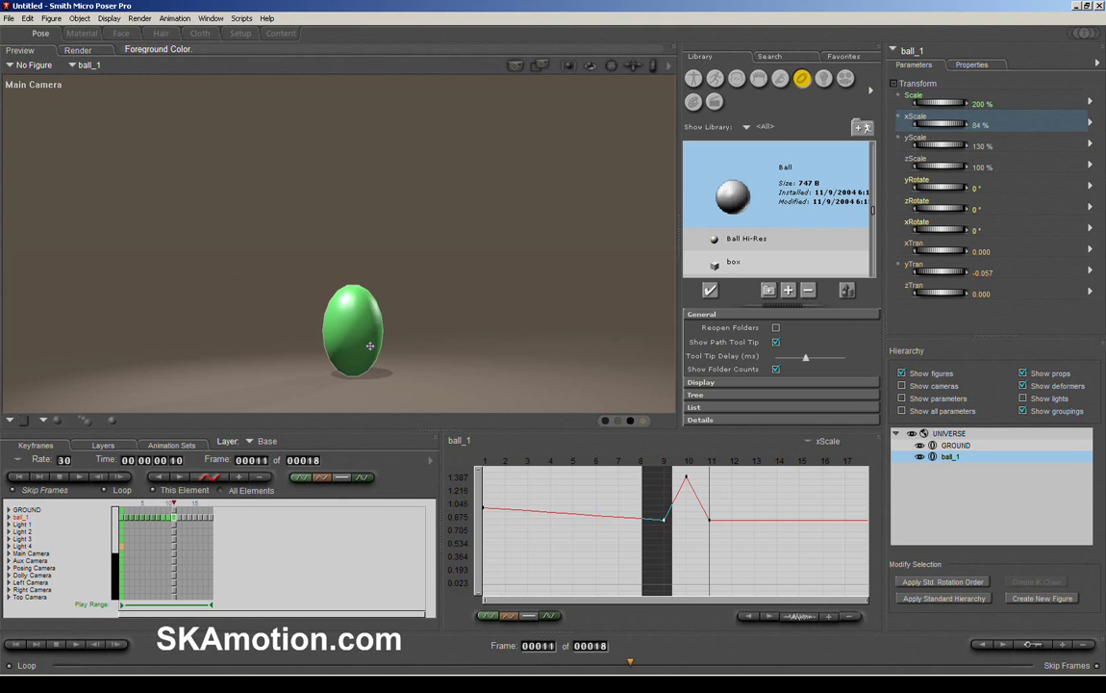
left_click(170, 520)
left_click(174, 524)
key("Delete")
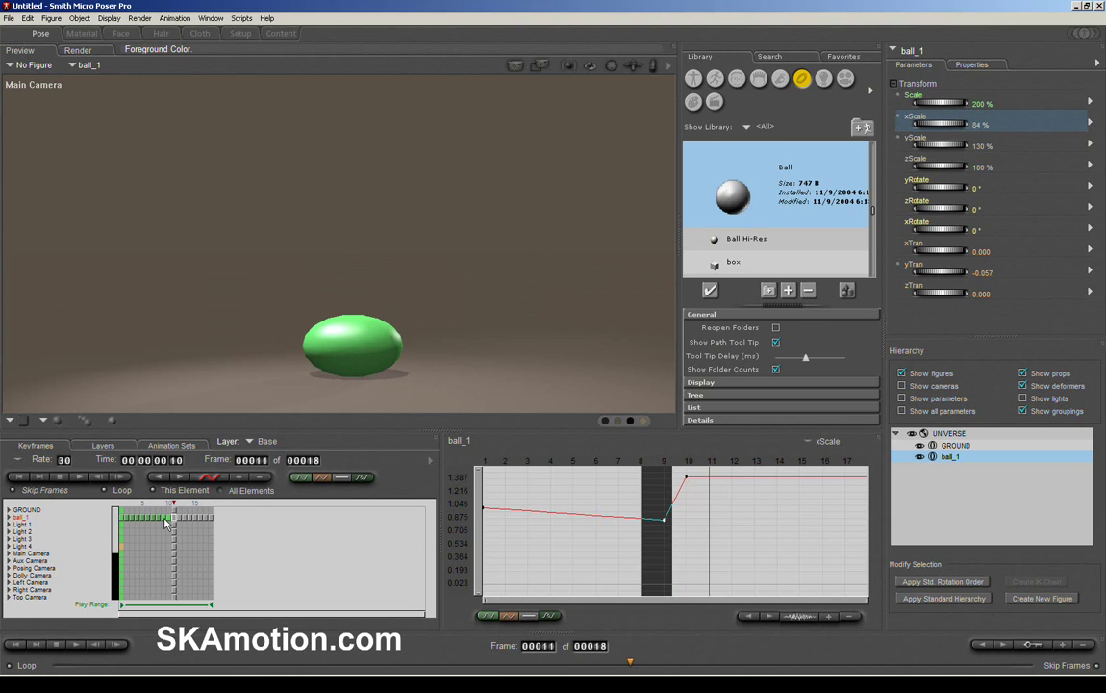
left_click(164, 521)
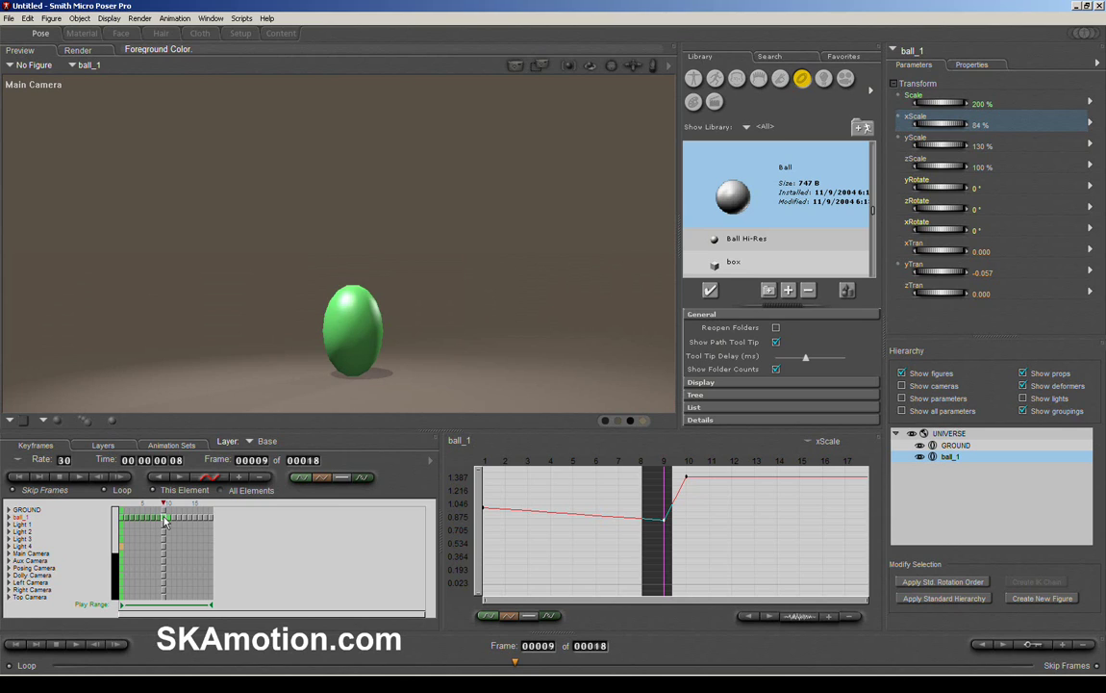
left_click(174, 520)
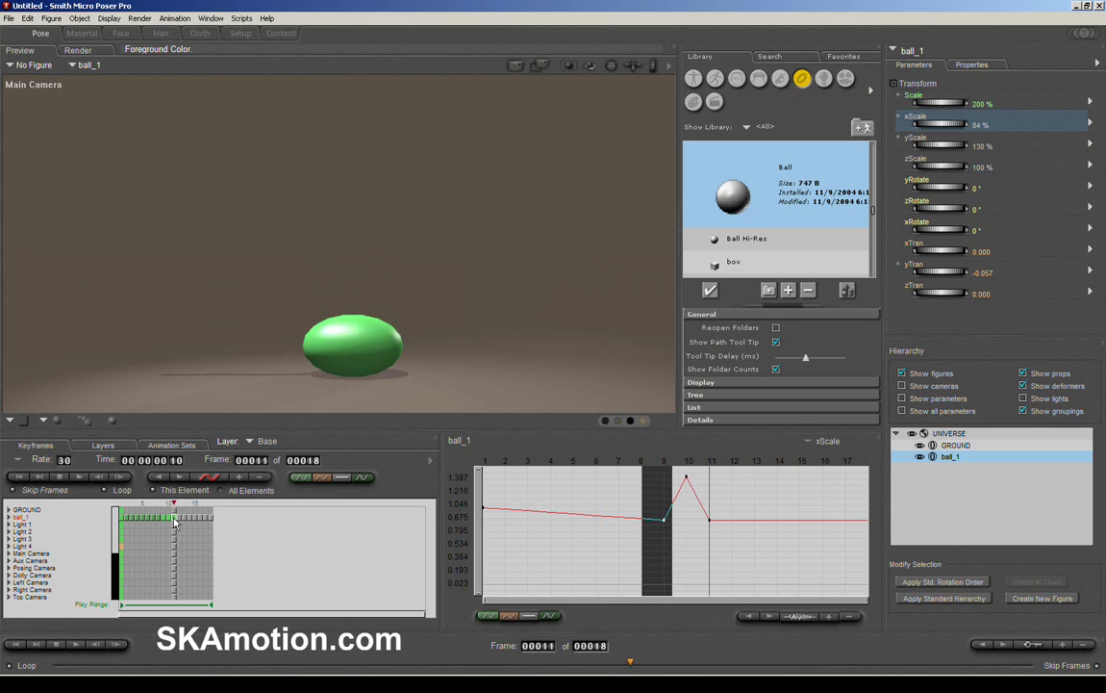
left_click_drag(352, 337, 362, 346)
left_click(173, 516)
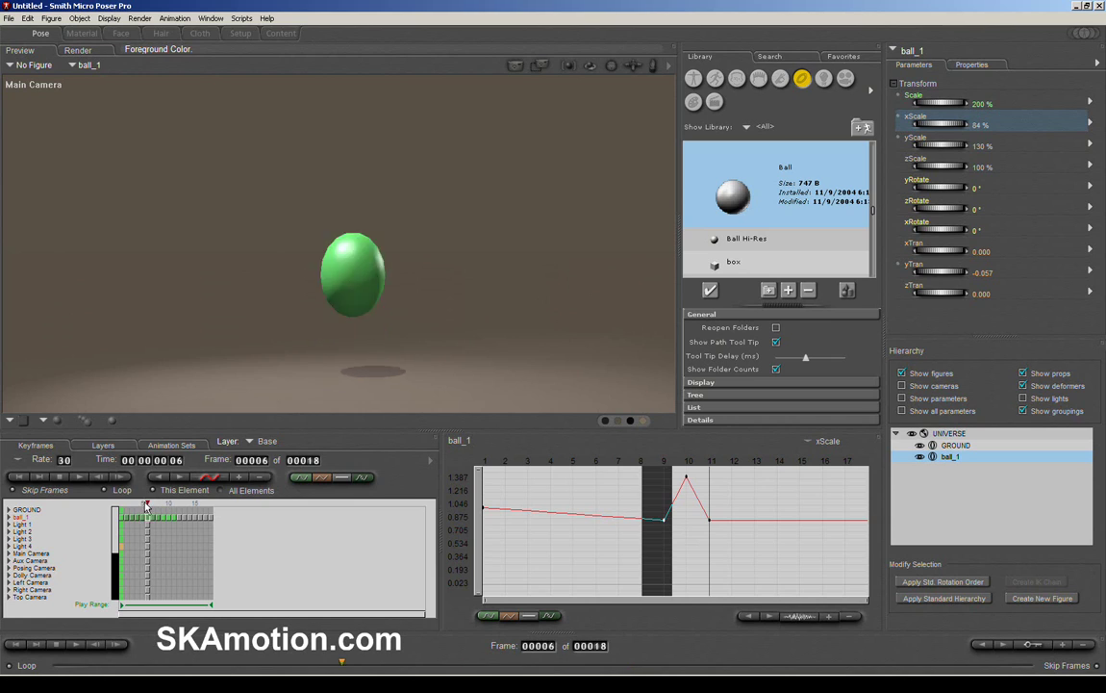
Raise ball_1's yTran to 0.571 at frame 11 and show its curve in the graph
mouse_move(174, 503)
left_mouse_down()
mouse_move(144, 503)
mouse_move(176, 505)
left_mouse_up()
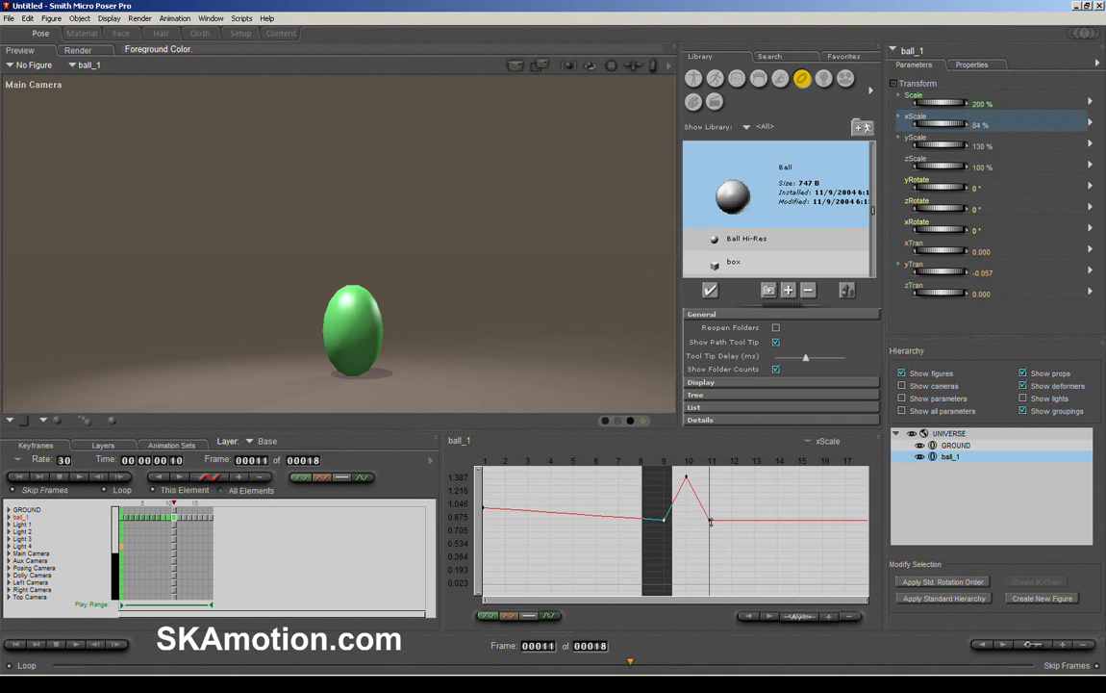
left_click_drag(938, 272, 966, 272)
left_click(983, 274)
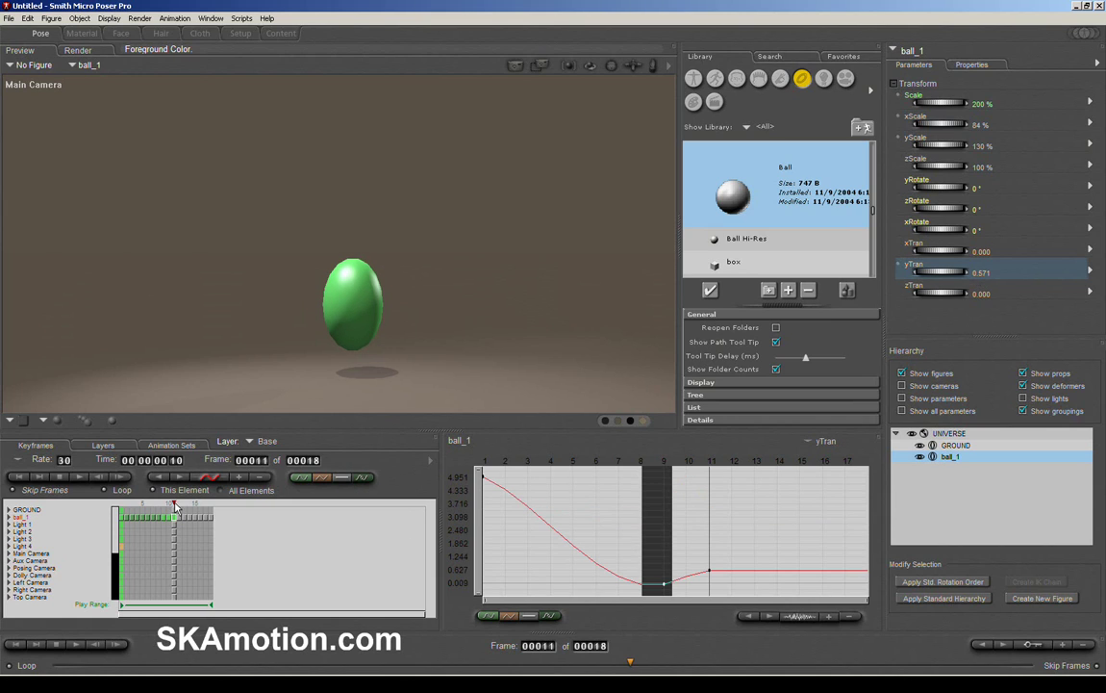
mouse_move(174, 506)
left_mouse_down()
mouse_move(122, 506)
mouse_move(174, 506)
left_mouse_up()
left_click(51, 18)
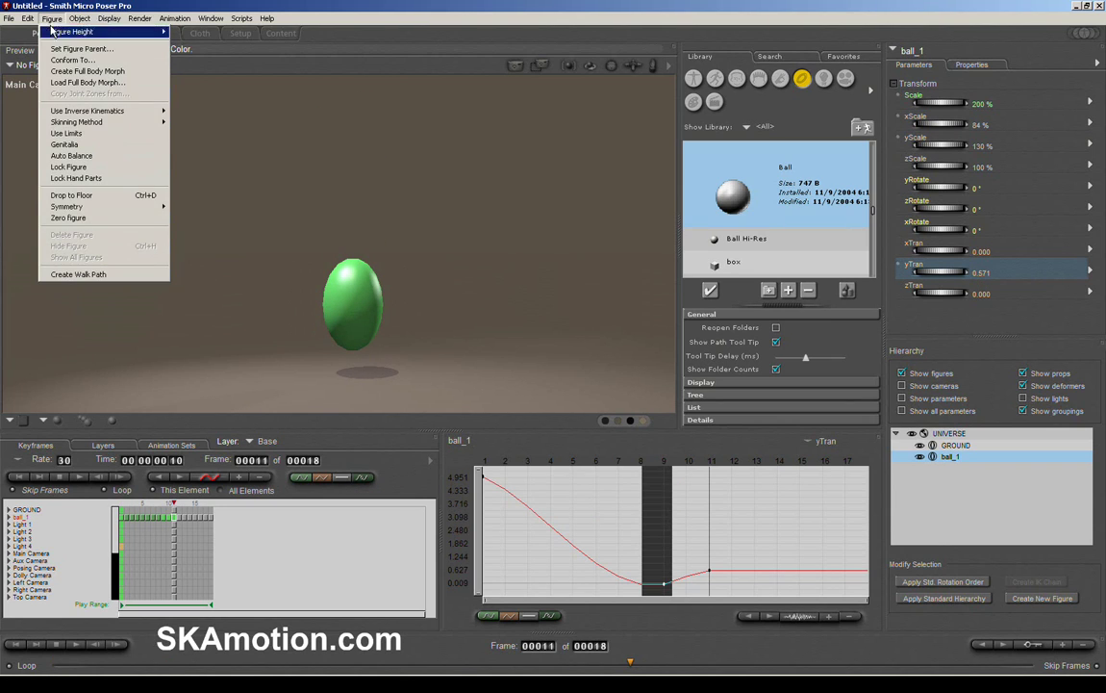
mouse_move(28, 18)
left_click(43, 152)
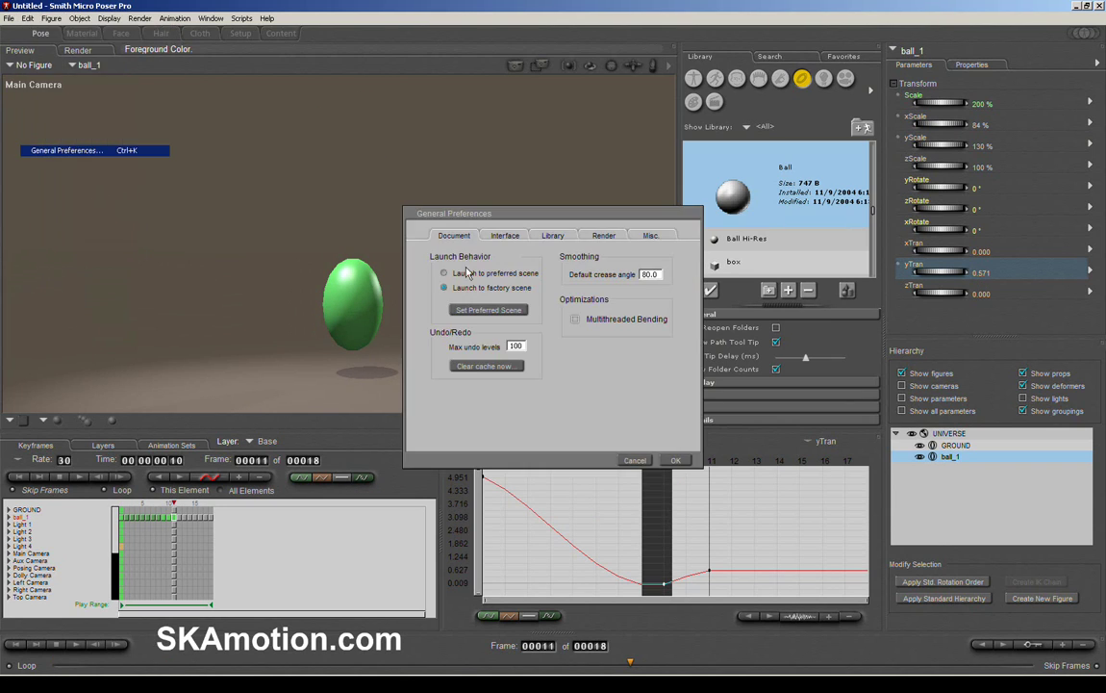
left_click(500, 236)
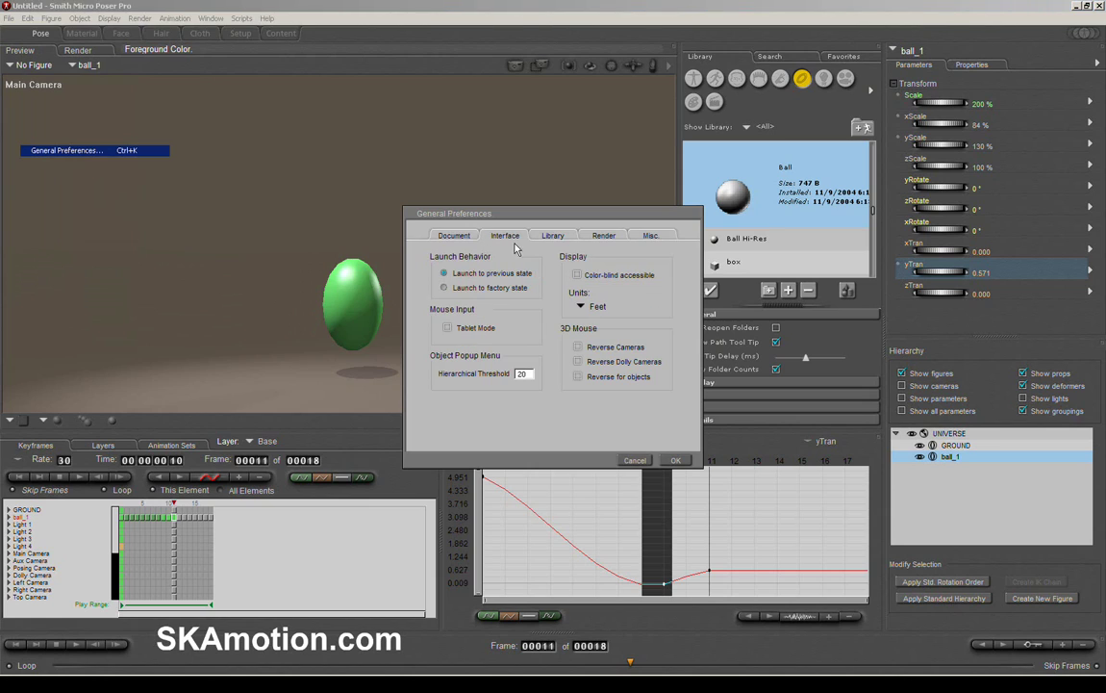
left_click(580, 308)
left_click(601, 337)
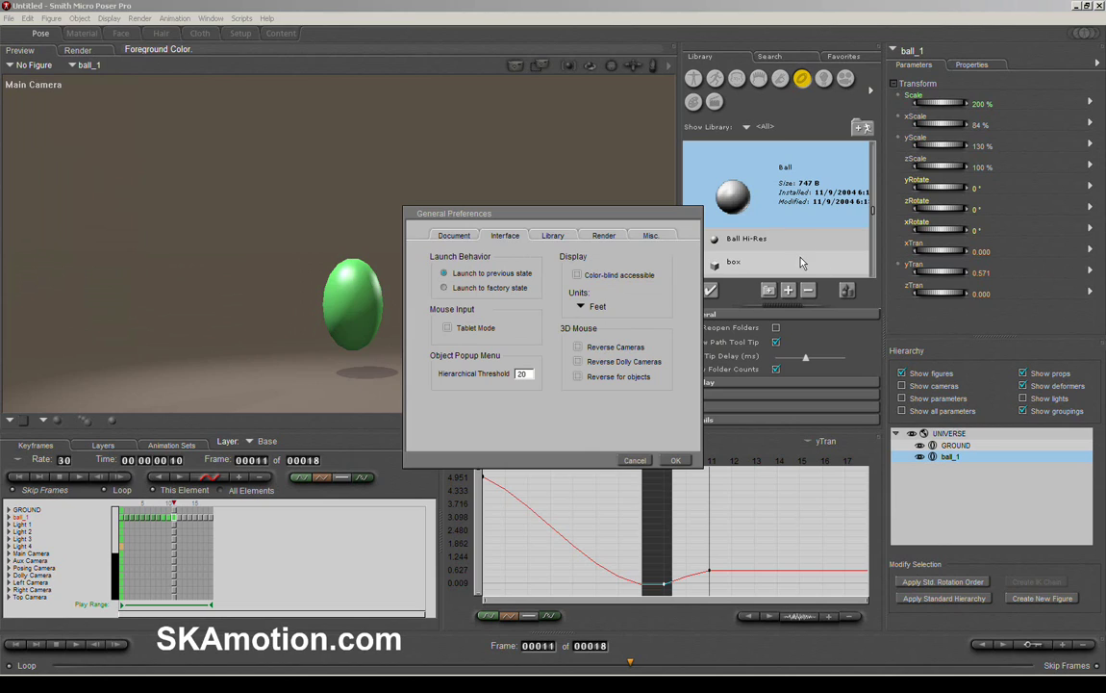
left_click(581, 307)
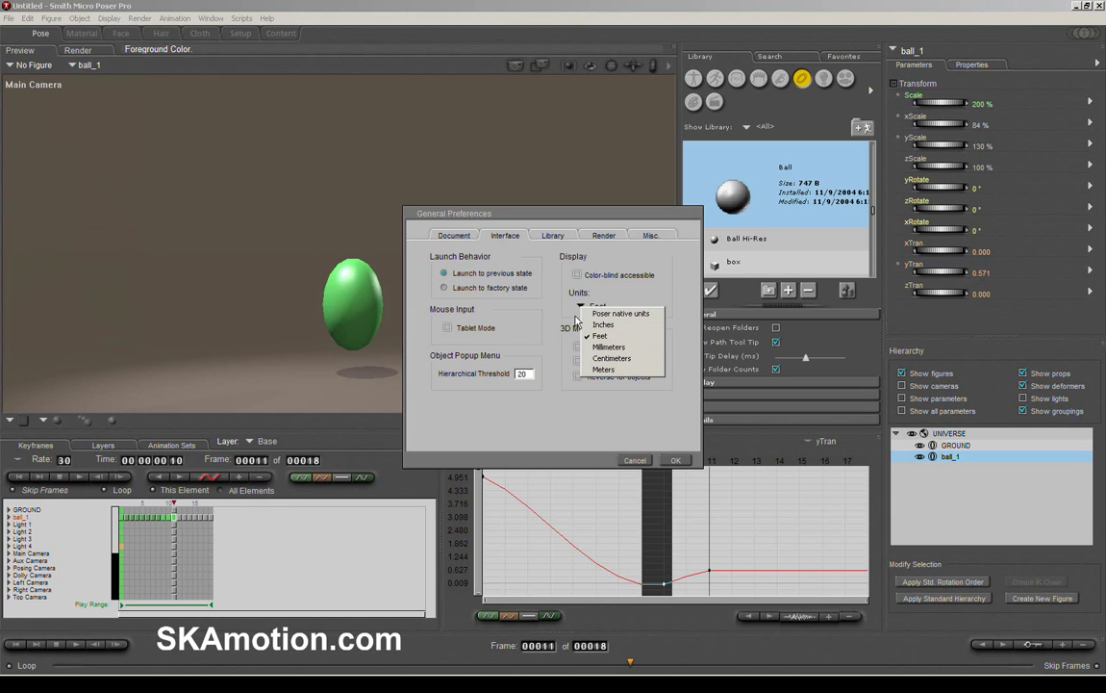
left_click(516, 285)
left_click(583, 309)
left_click(515, 281)
left_click(675, 461)
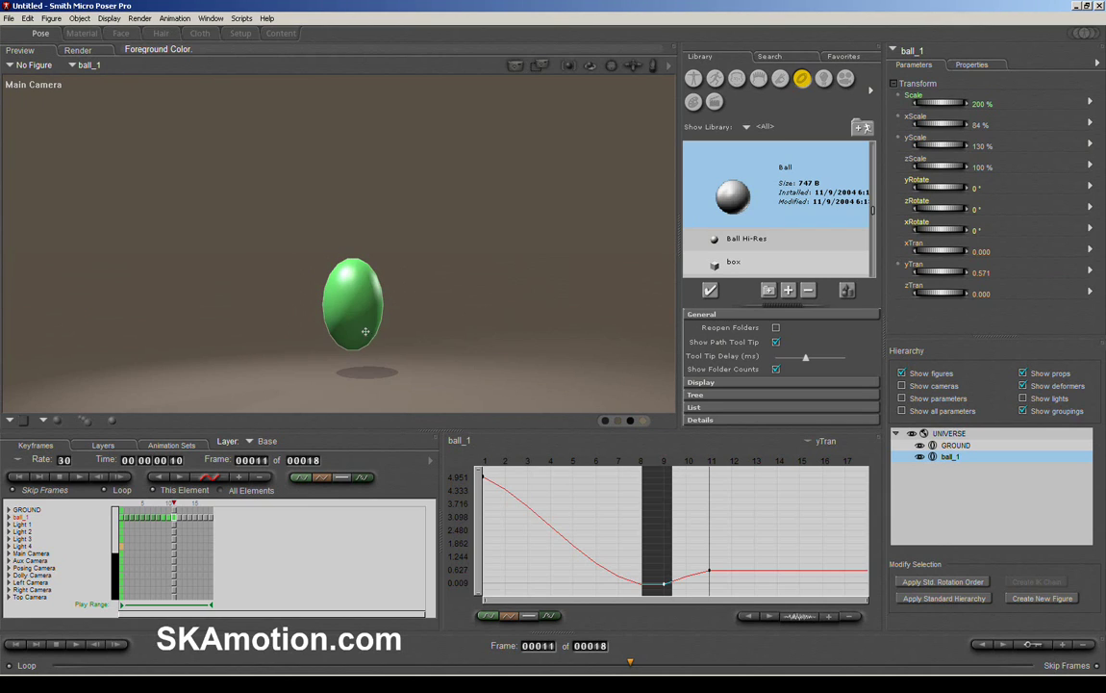
Paste frame 1's pose onto frame 18 so yTran returns to 5.000, then play the loop
left_click(122, 520)
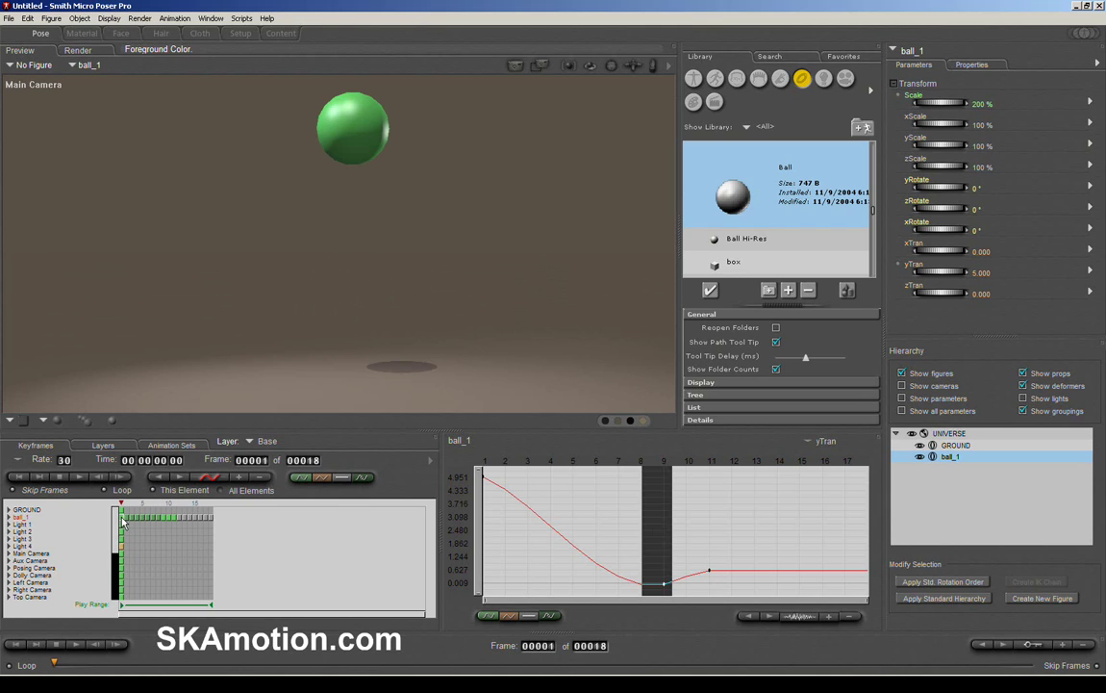
left_click(211, 519)
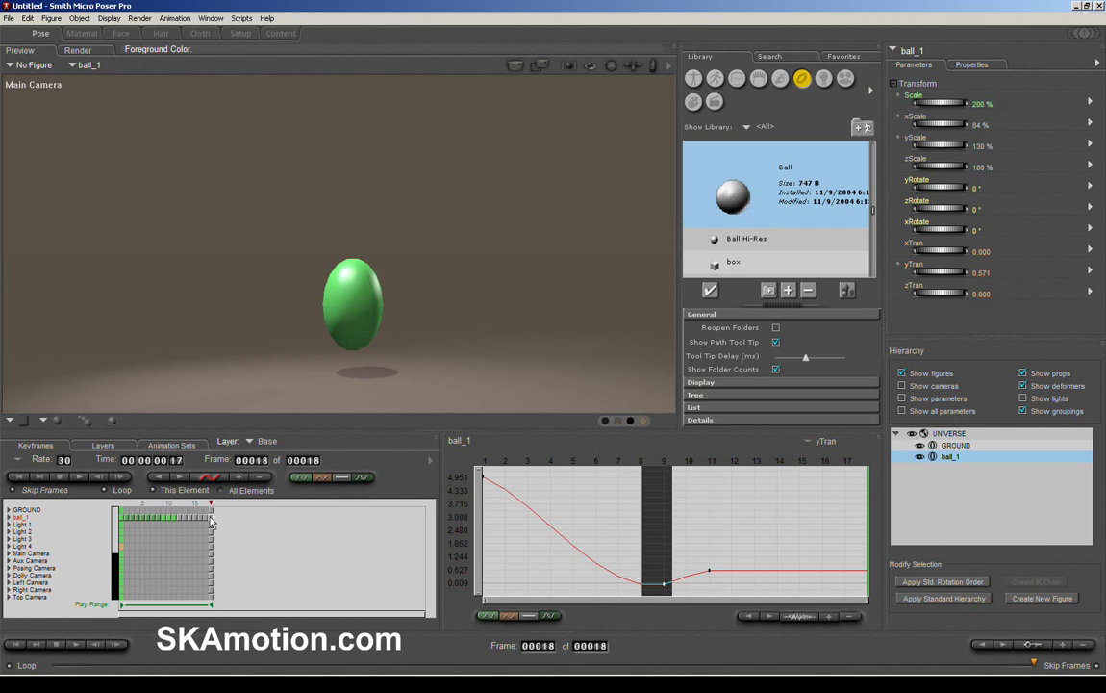
key("ctrl+v")
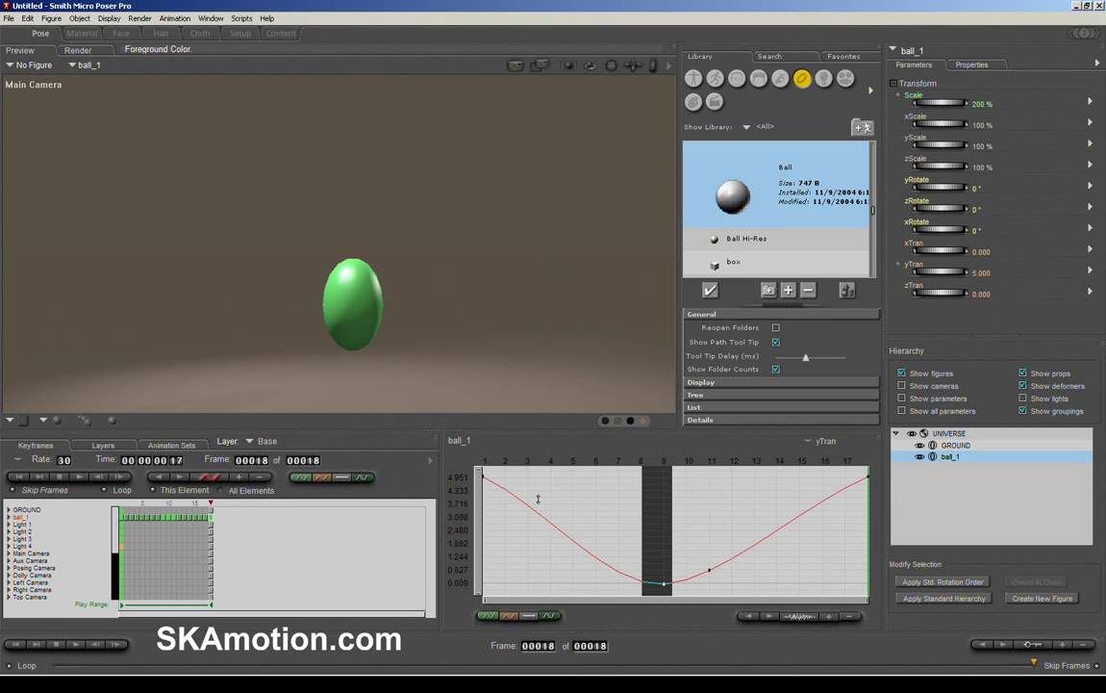
left_click(77, 643)
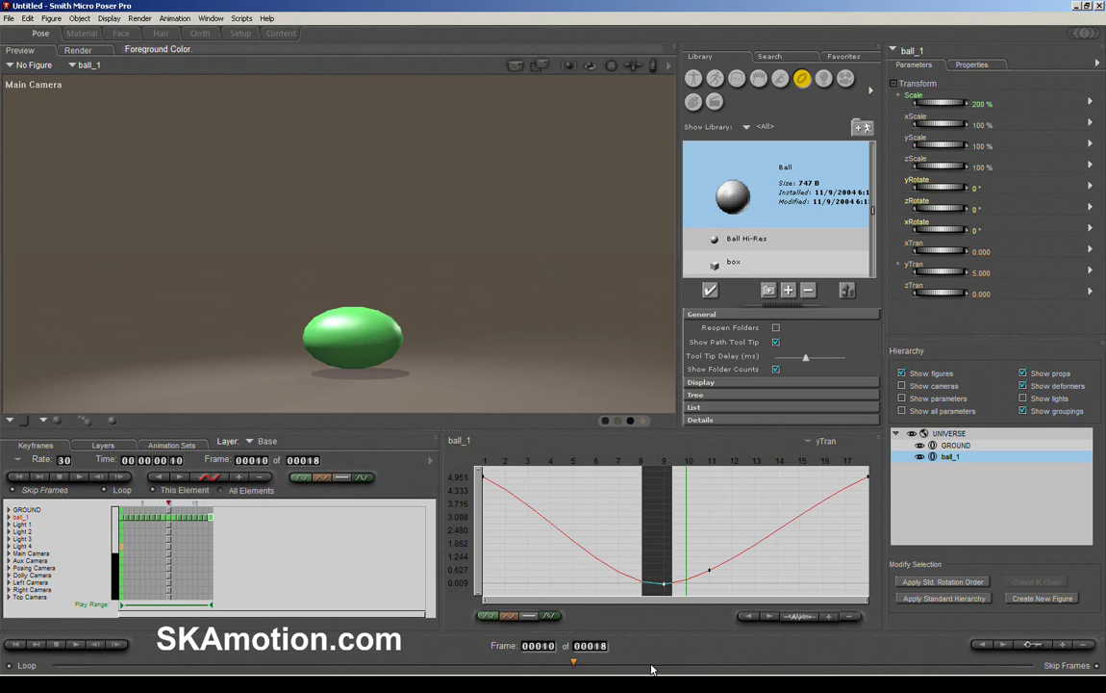
Make ball_1's yScale curve run linearly from 130% at frame 11 to 100%, deleting the overshoot key
left_click(915, 117)
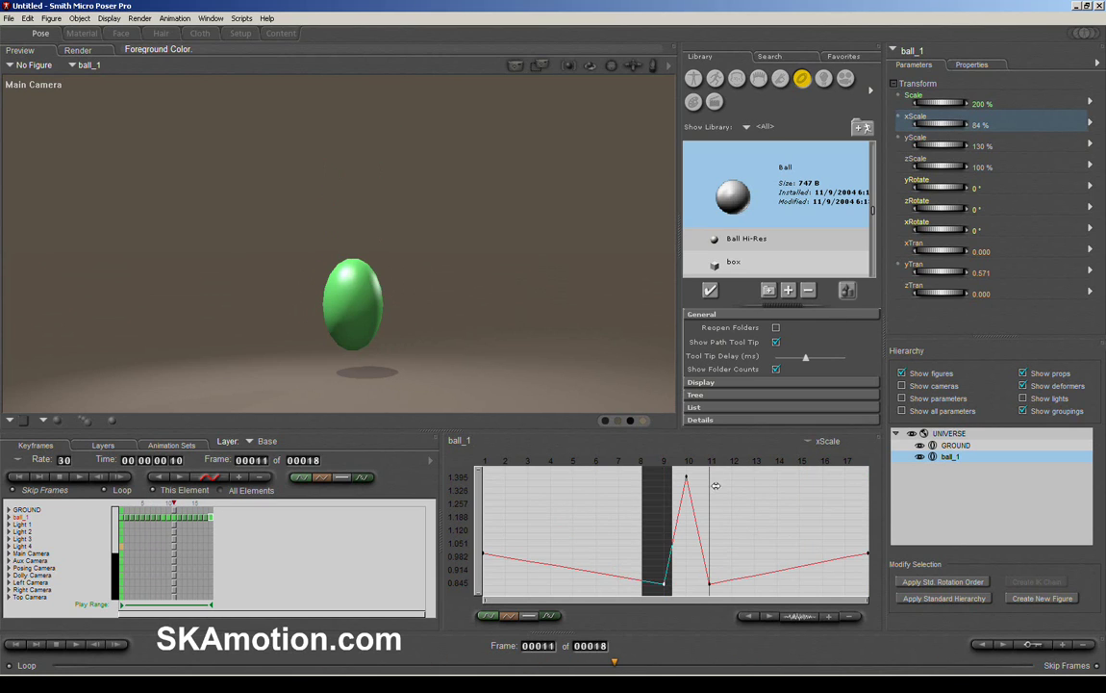
left_click(944, 146)
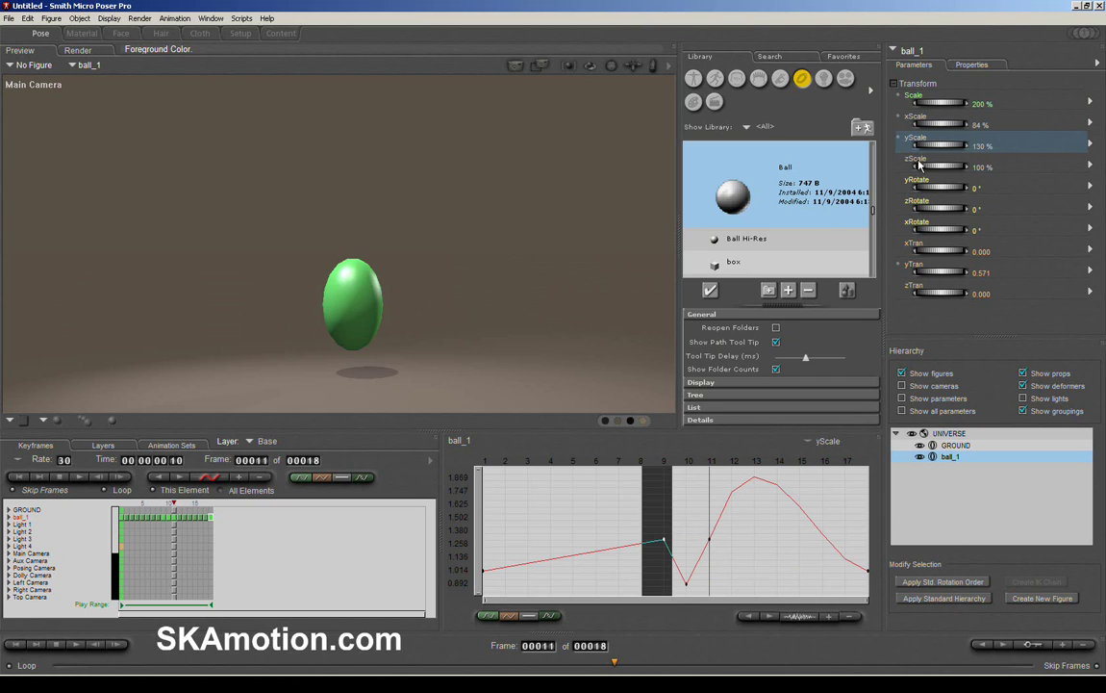
left_click(508, 615)
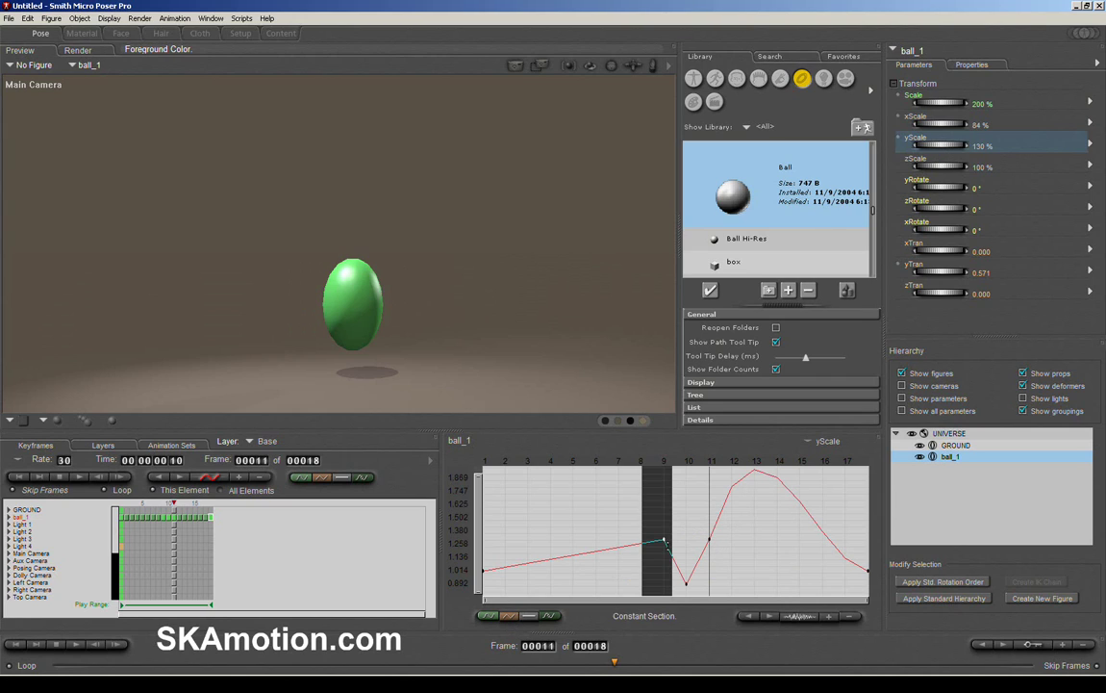
left_click(729, 548)
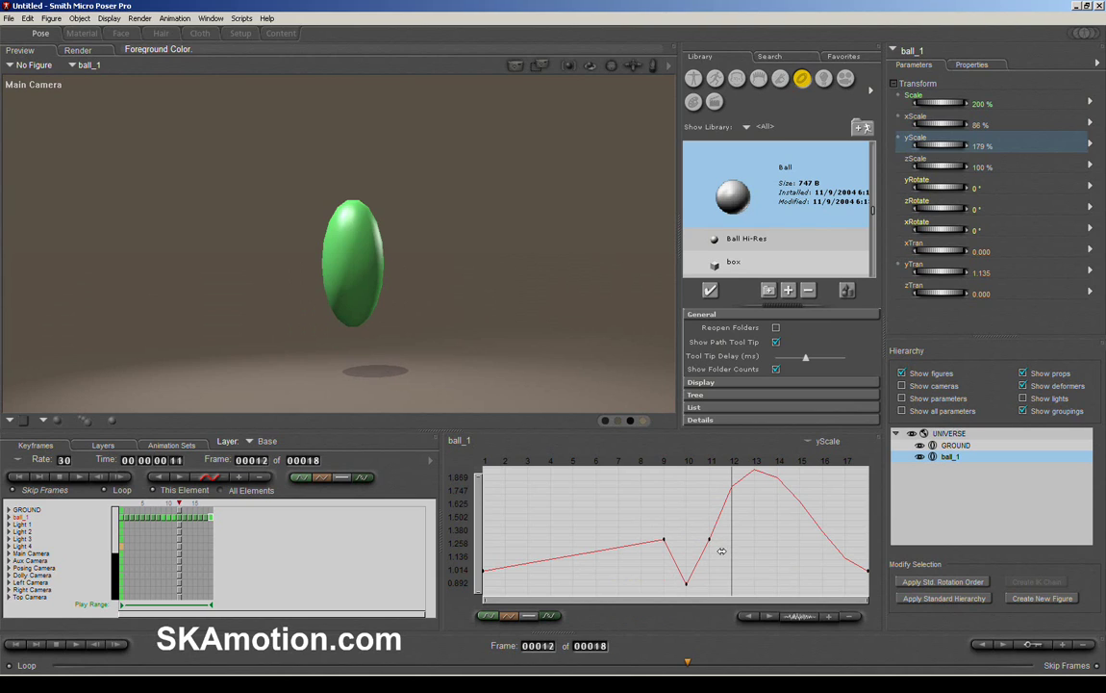
left_click(711, 548)
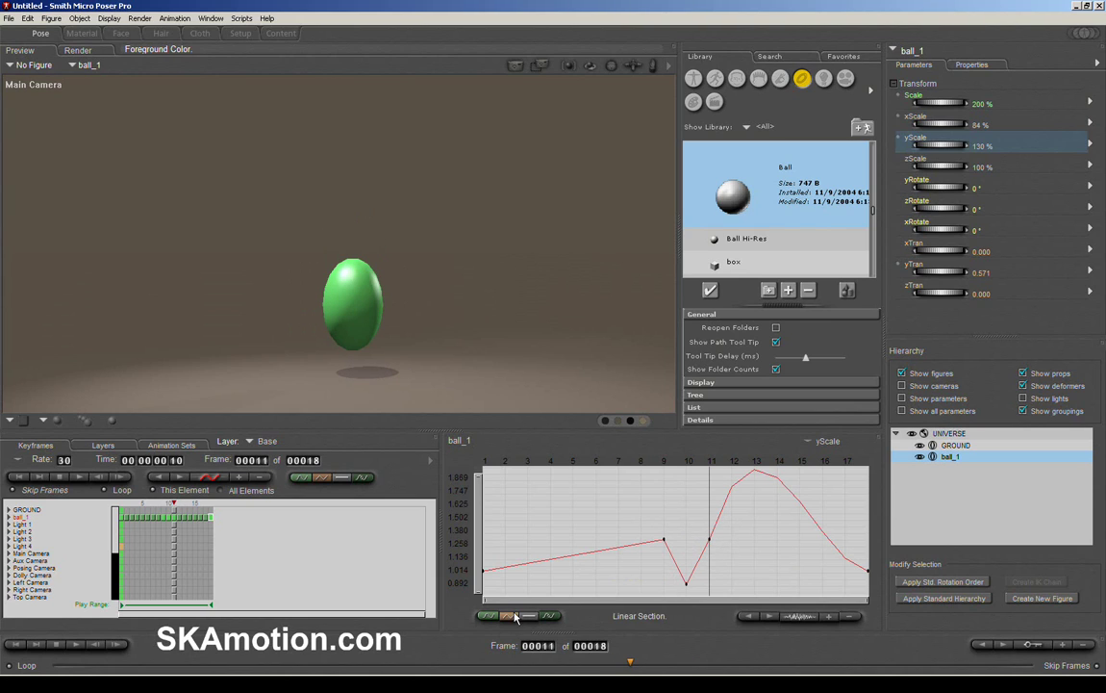
key("Delete")
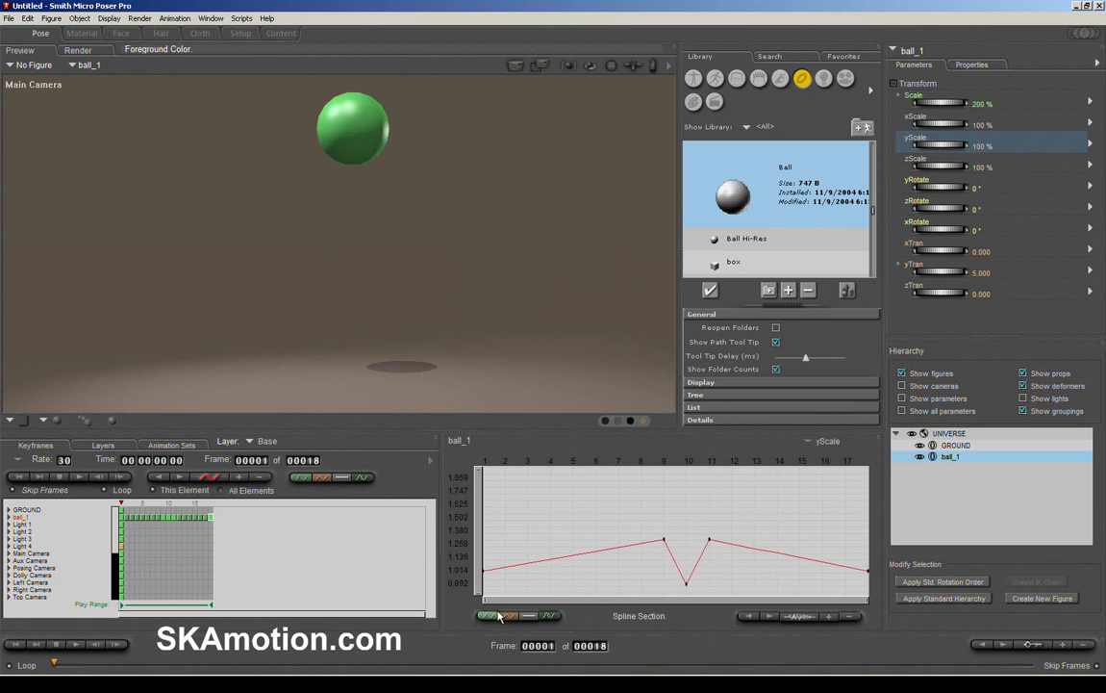
Play and scrub the bounce to check the ball's shape, then display ball_1's yTran curve
left_click(78, 647)
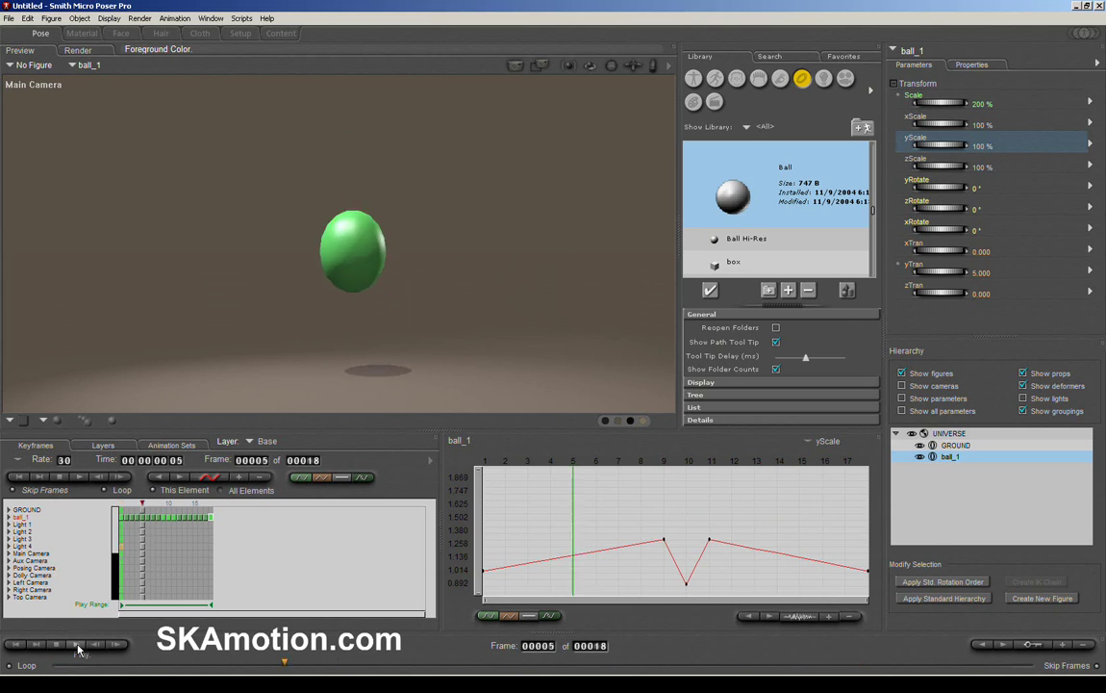
left_click(574, 569)
mouse_move(571, 569)
left_mouse_down()
mouse_move(504, 574)
mouse_move(709, 577)
left_mouse_up()
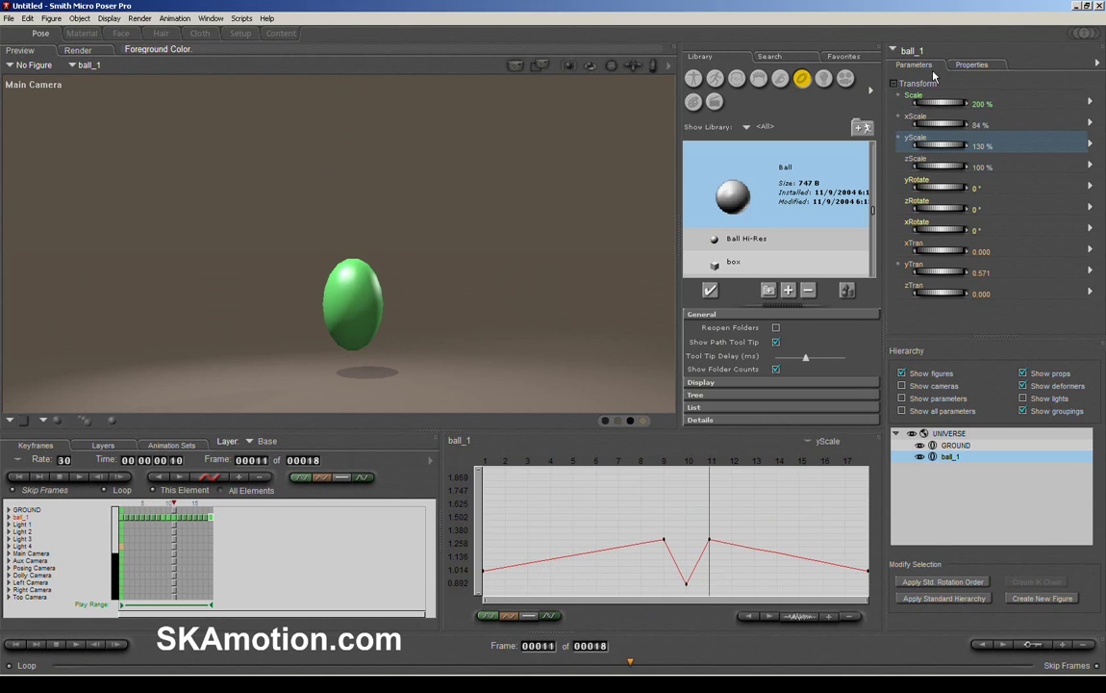
left_click(942, 274)
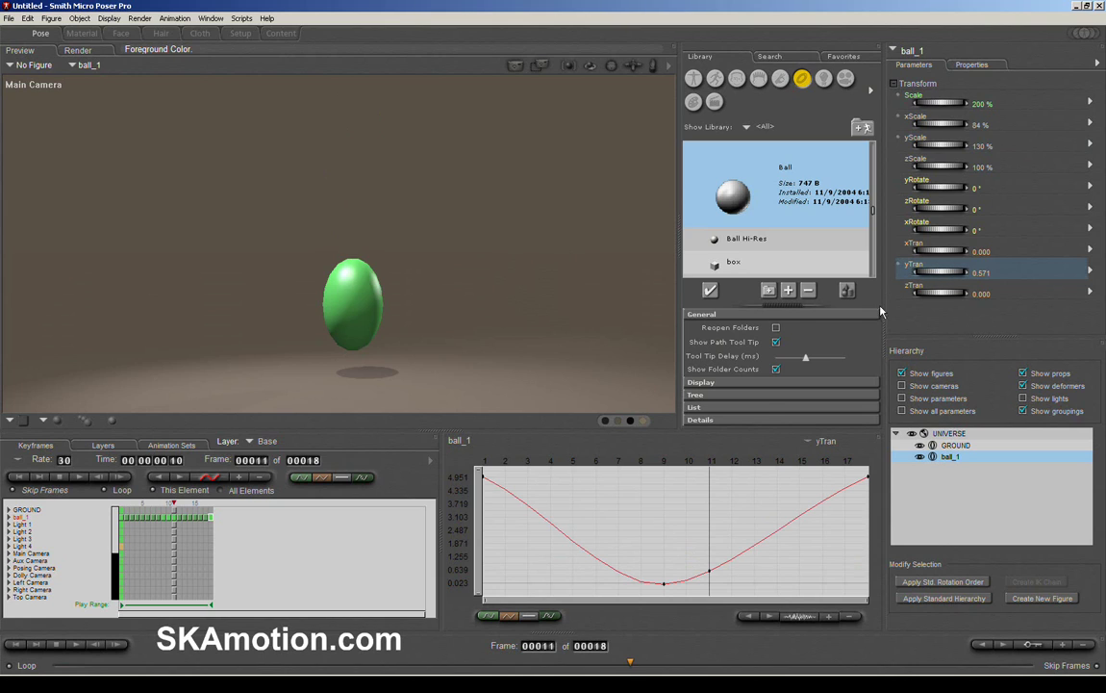
Raise the ball's yTran keys at frames 3, 16 and 8 so the fall drops sharply into contact
mouse_move(686, 516)
left_mouse_down()
mouse_move(494, 518)
mouse_move(527, 522)
left_mouse_up()
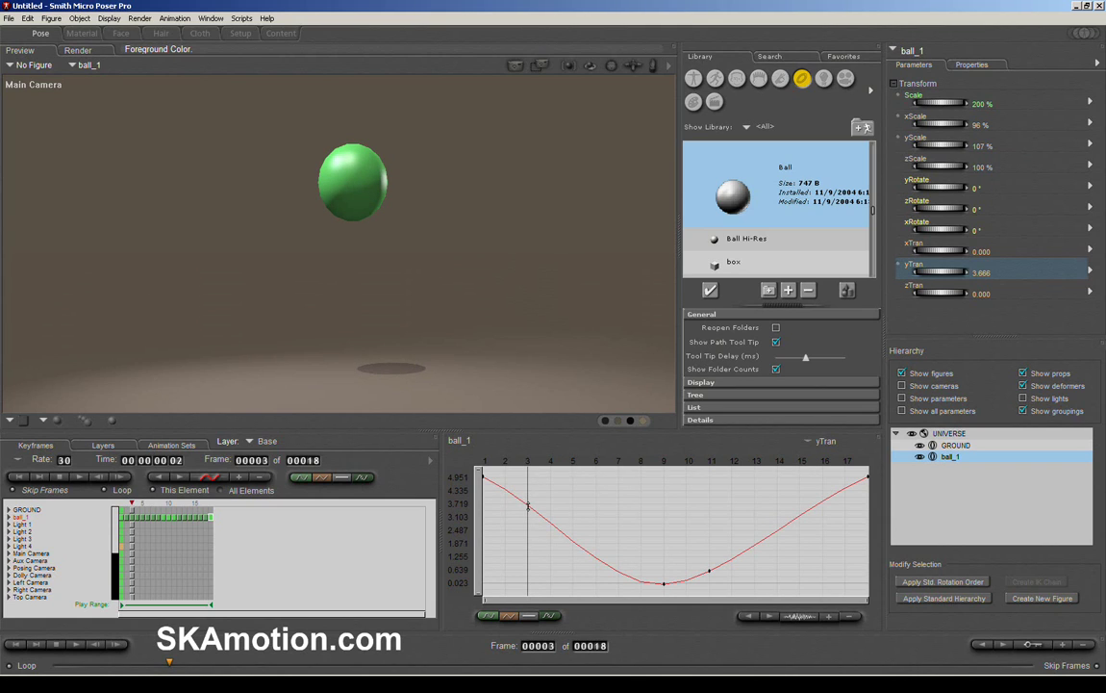
left_click_drag(527, 505, 527, 482)
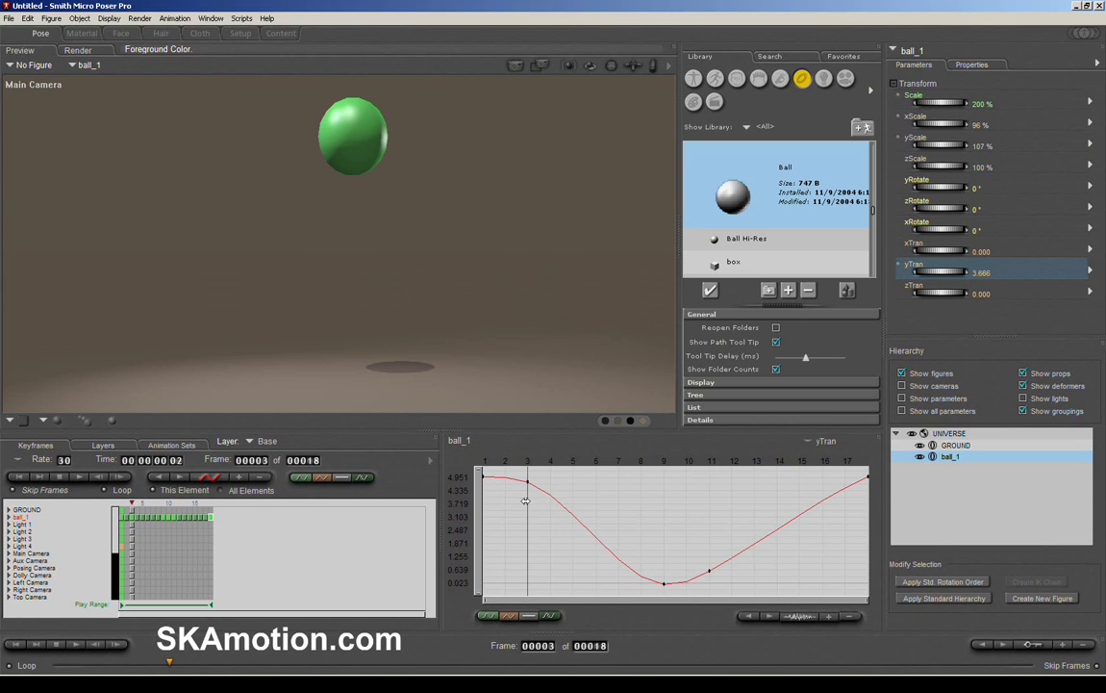
left_click_drag(525, 501, 821, 551)
left_click_drag(821, 500, 822, 480)
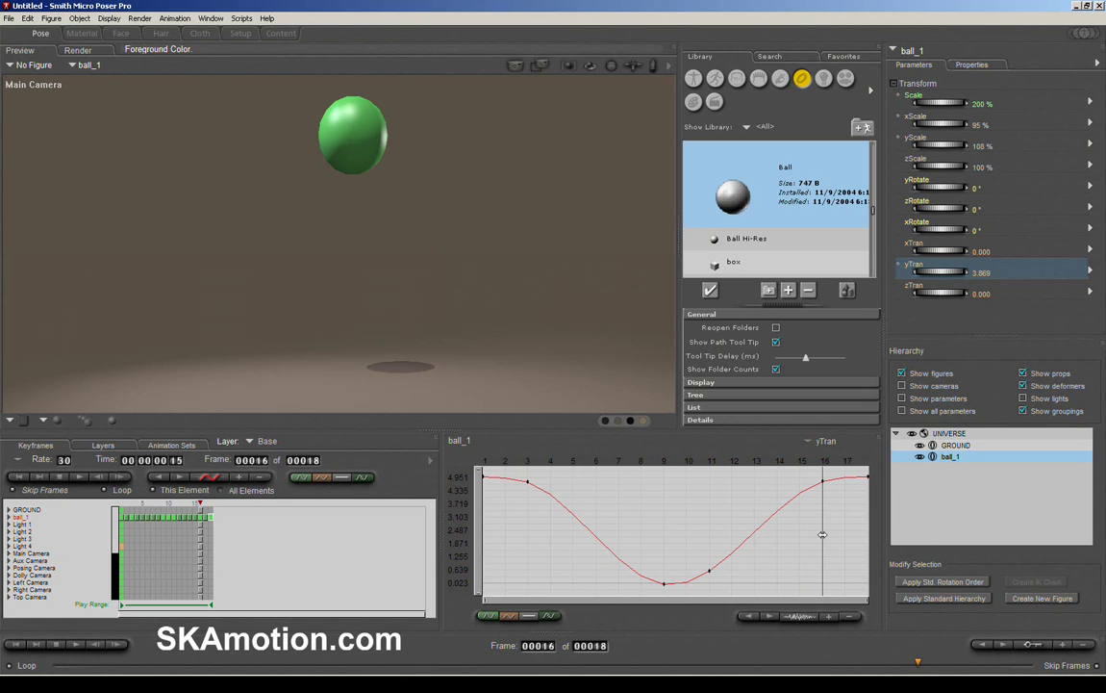
left_click_drag(823, 534, 647, 541)
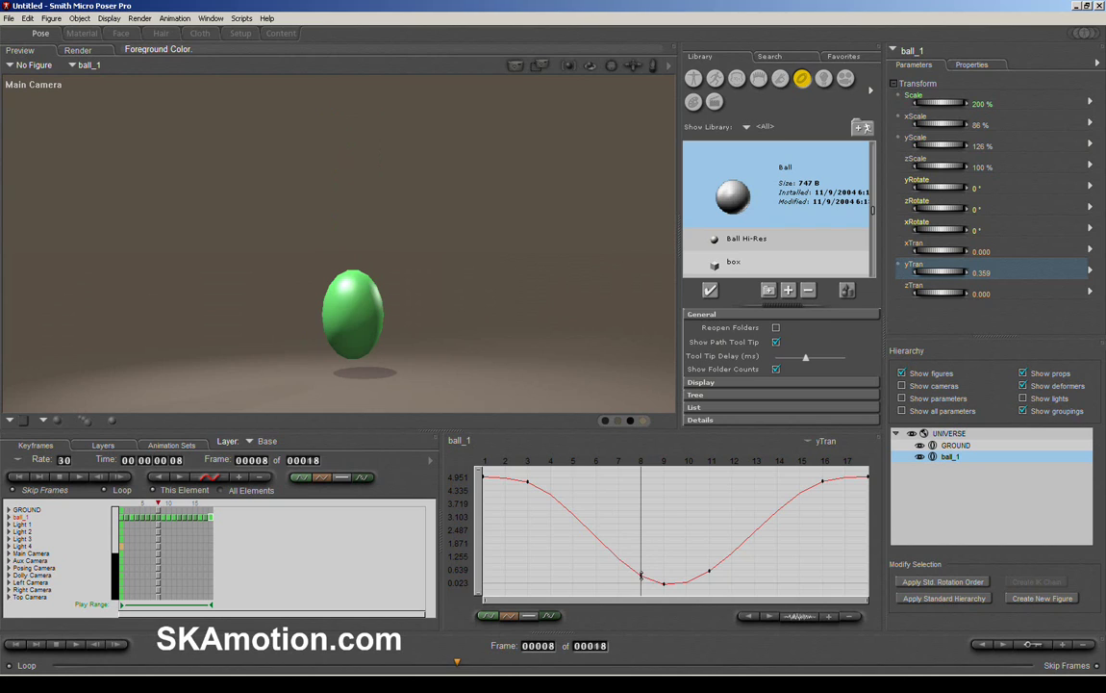
left_click_drag(640, 575, 685, 583)
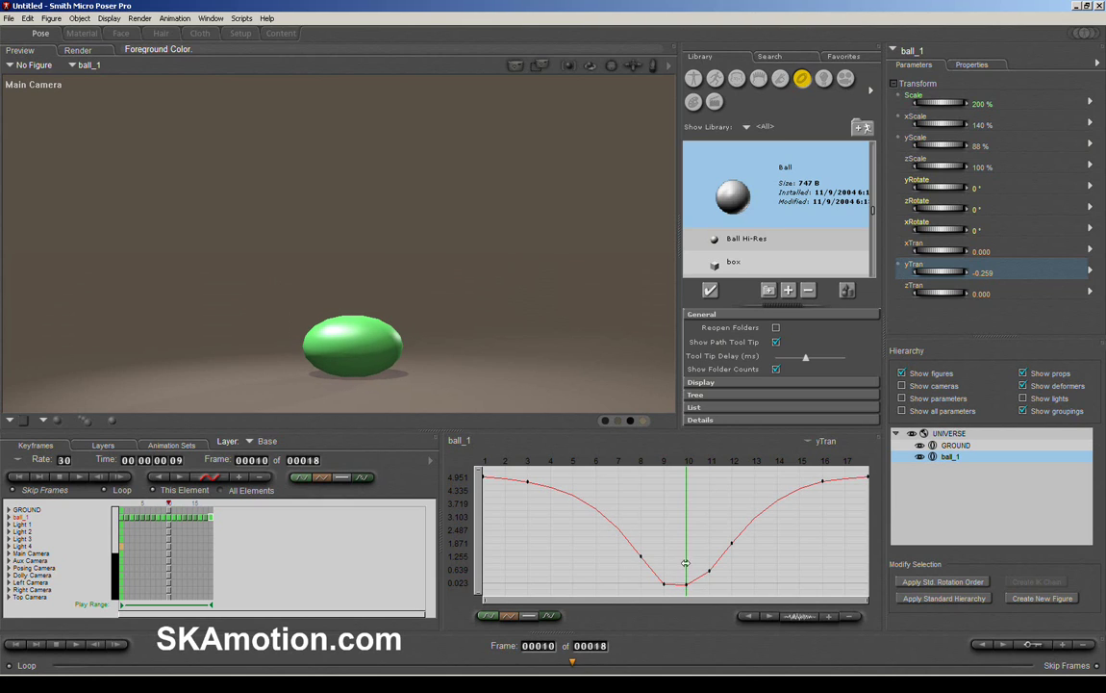
left_click(77, 646)
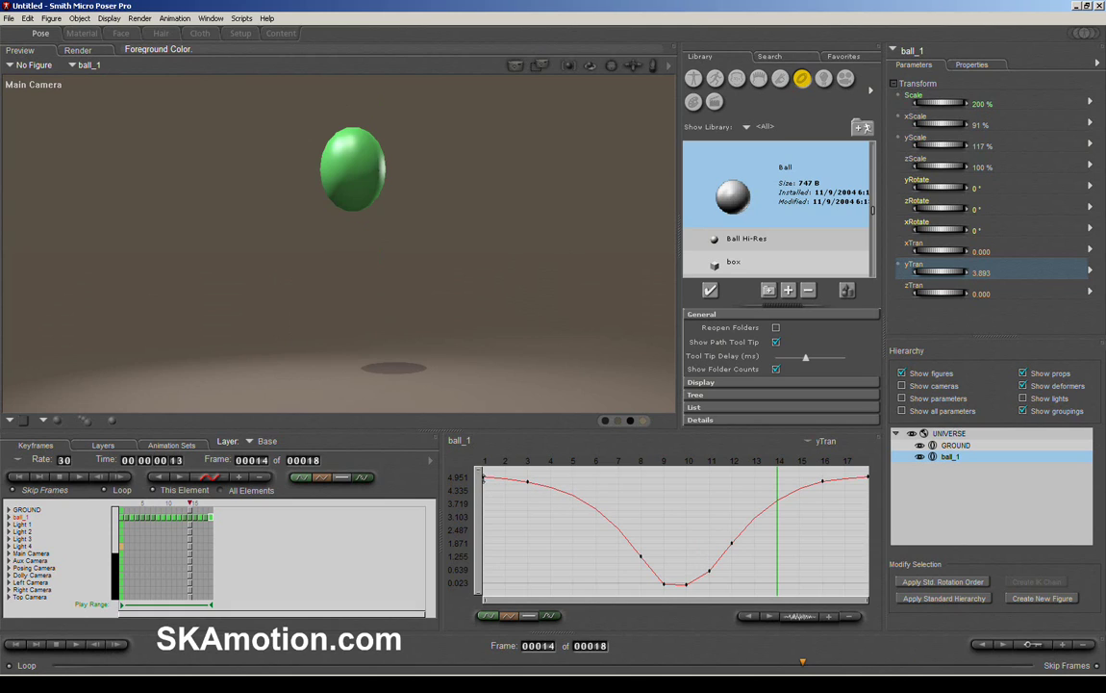
left_click(641, 556)
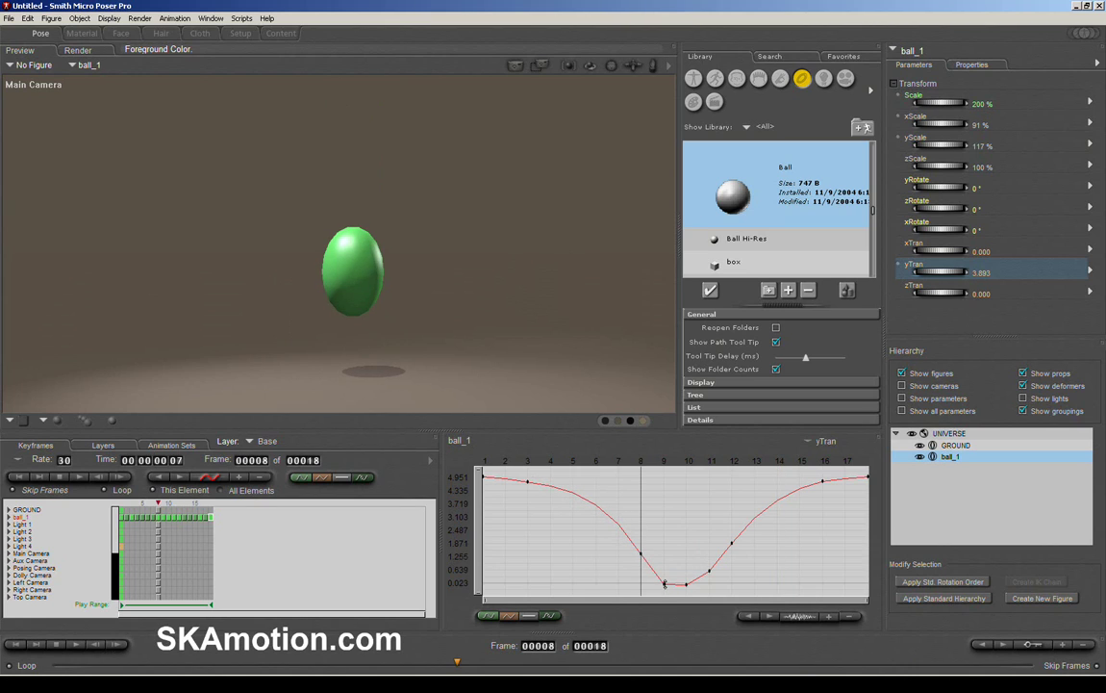
left_click_drag(641, 579, 728, 572)
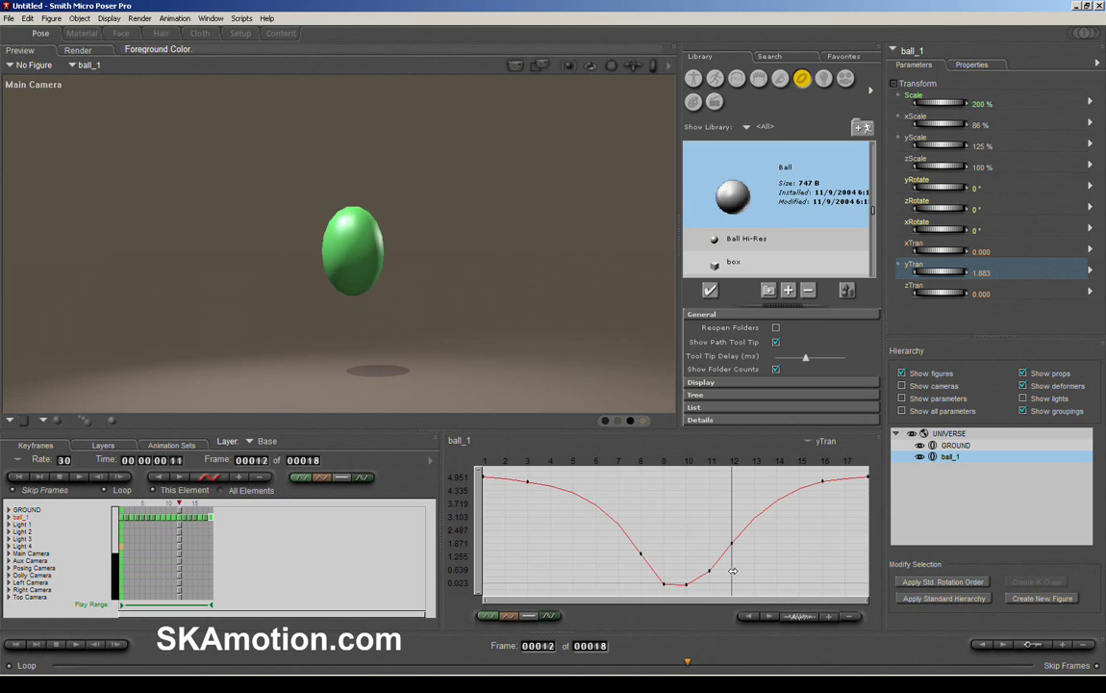
left_click_drag(738, 572, 745, 577)
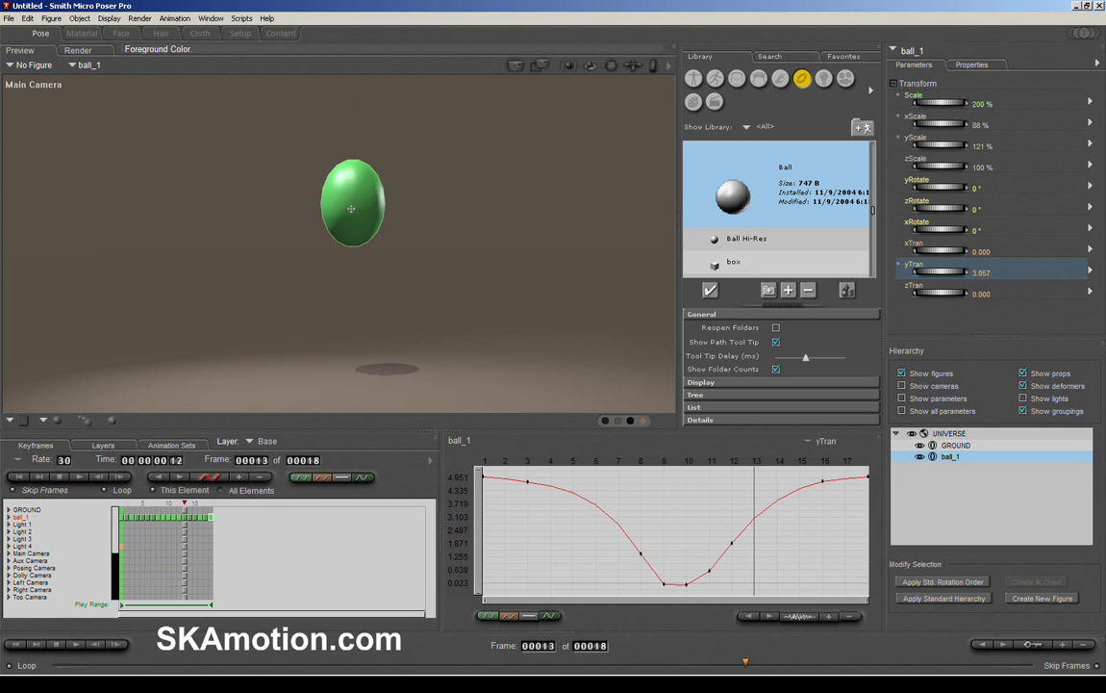
left_click_drag(755, 533, 525, 524)
left_click_drag(526, 474, 617, 501)
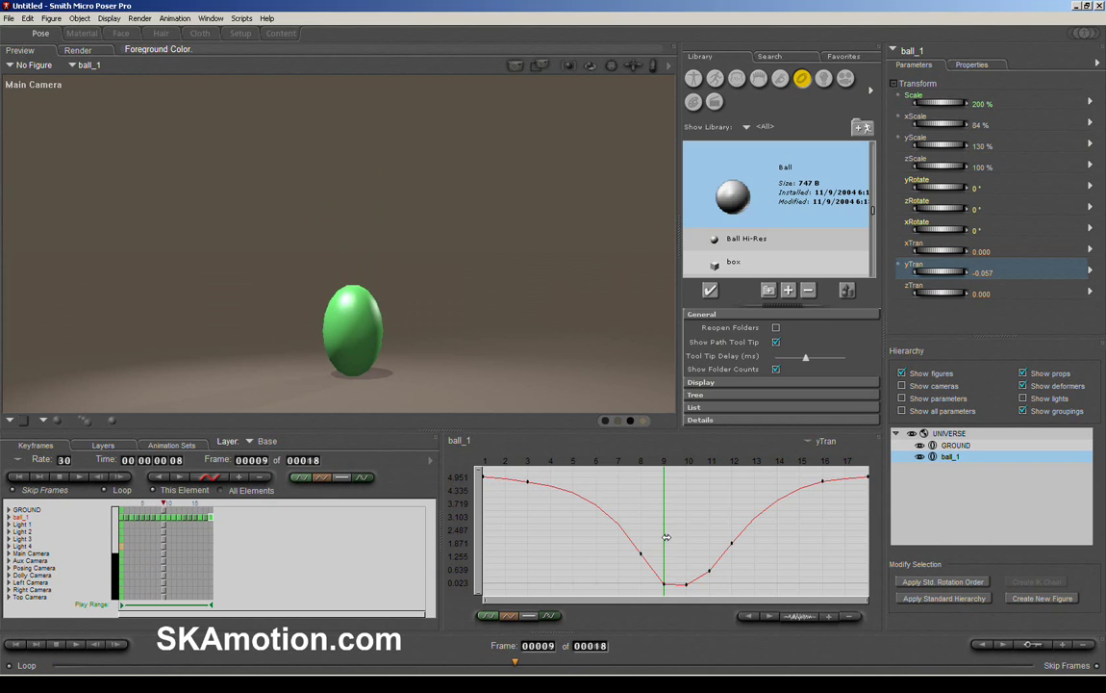
left_click_drag(662, 536, 758, 559)
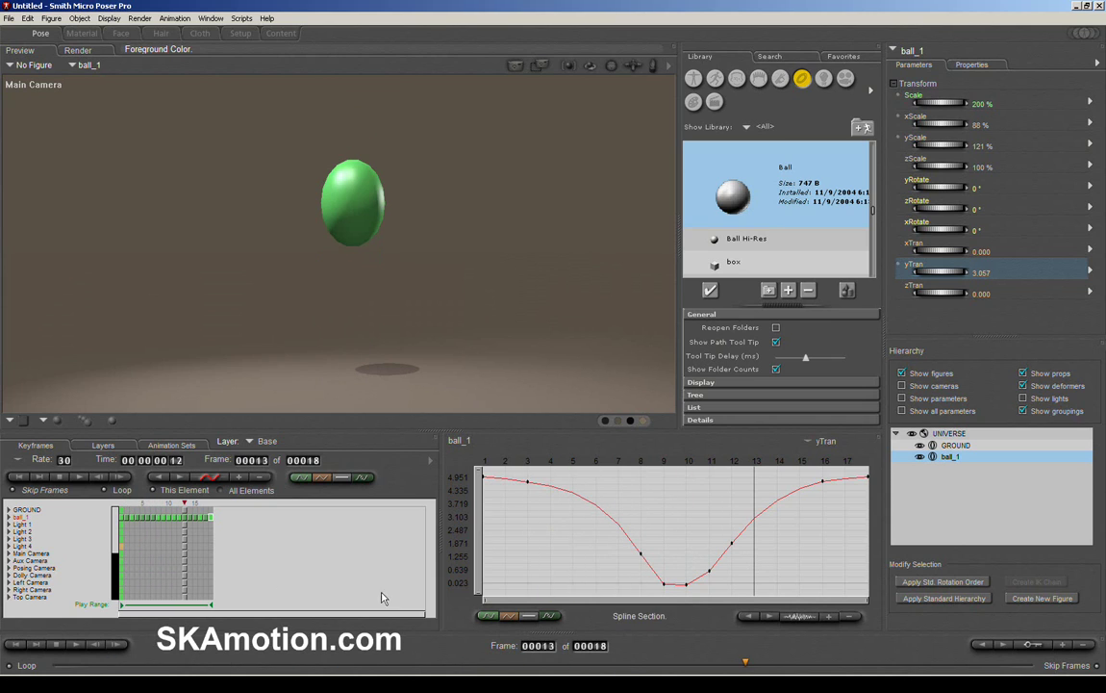
left_click(76, 647)
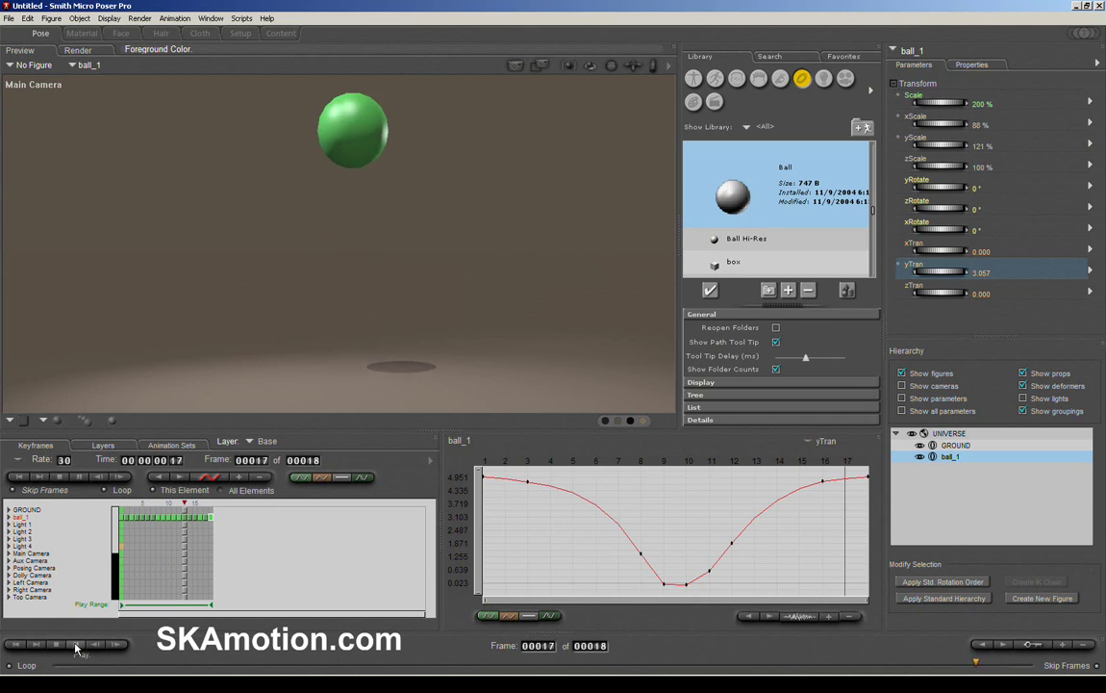
left_click_drag(657, 545, 686, 545)
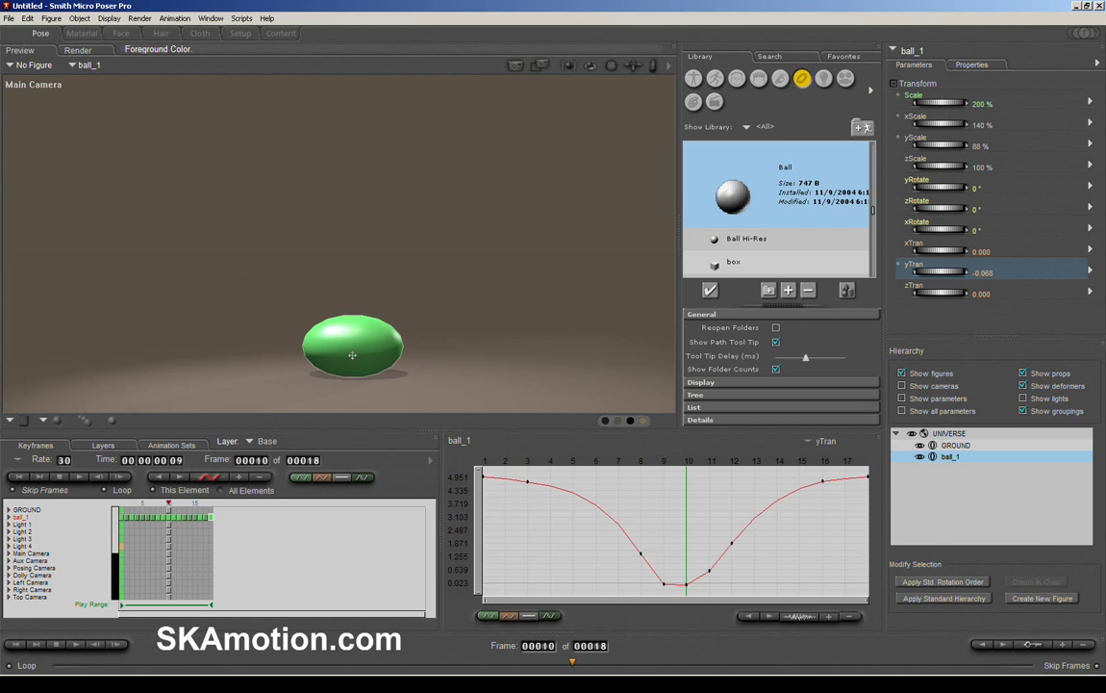
Lower the frame-10 xScale key to narrow the squash and raise the frame-11 key slightly
left_click(943, 144)
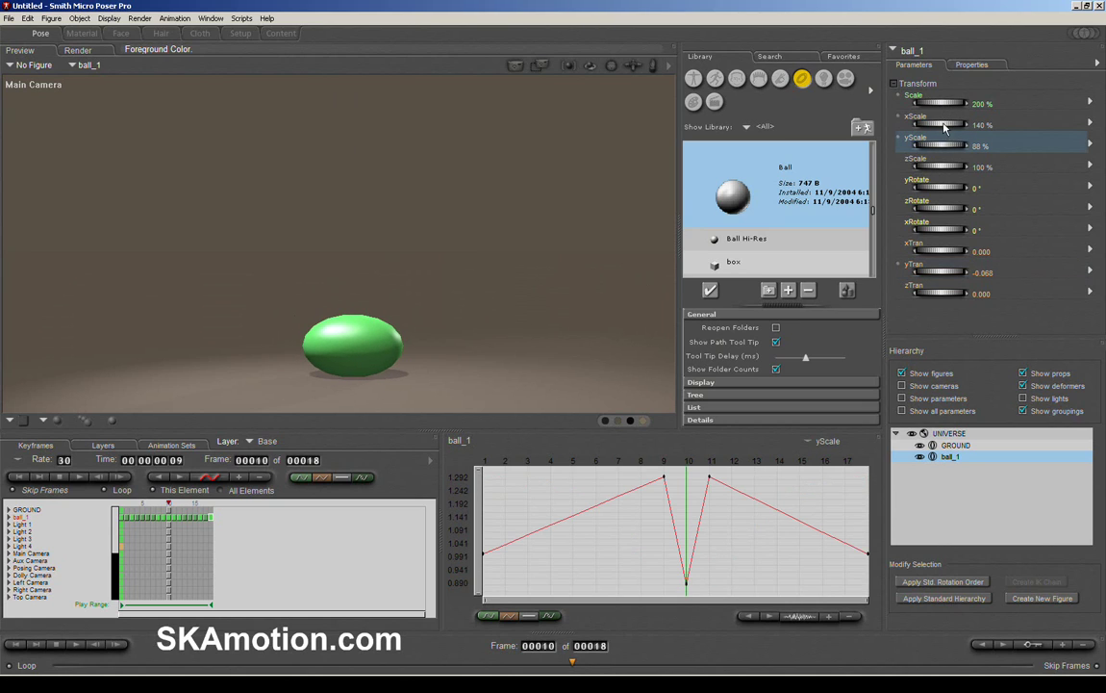
left_click_drag(943, 125, 919, 124)
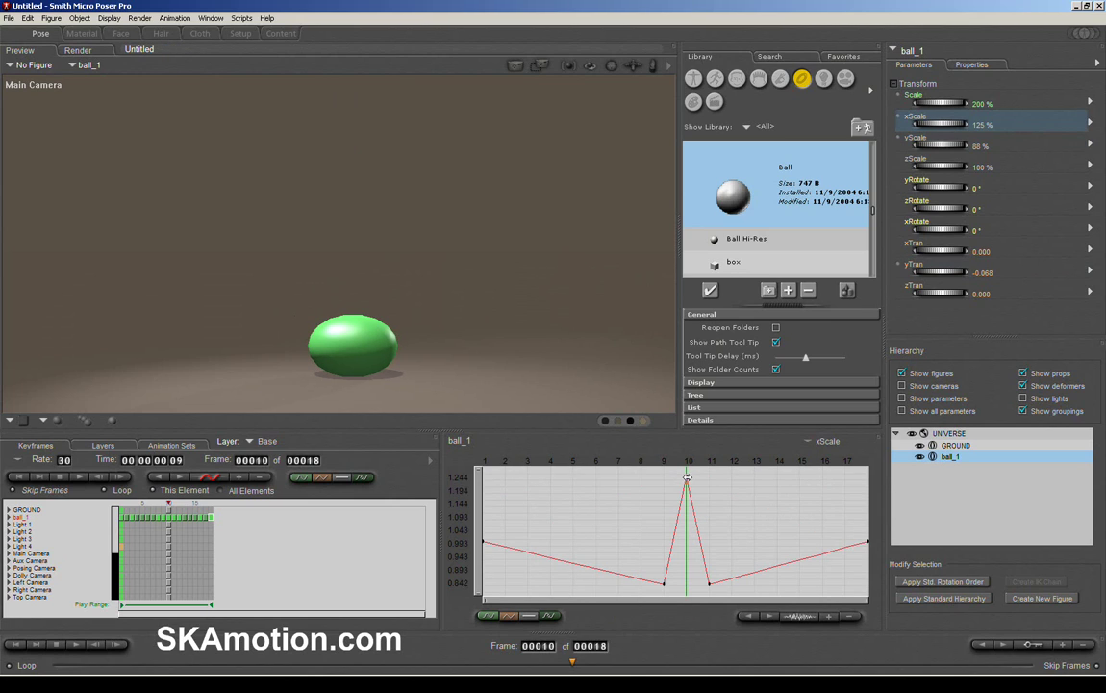
left_click_drag(686, 476, 686, 504)
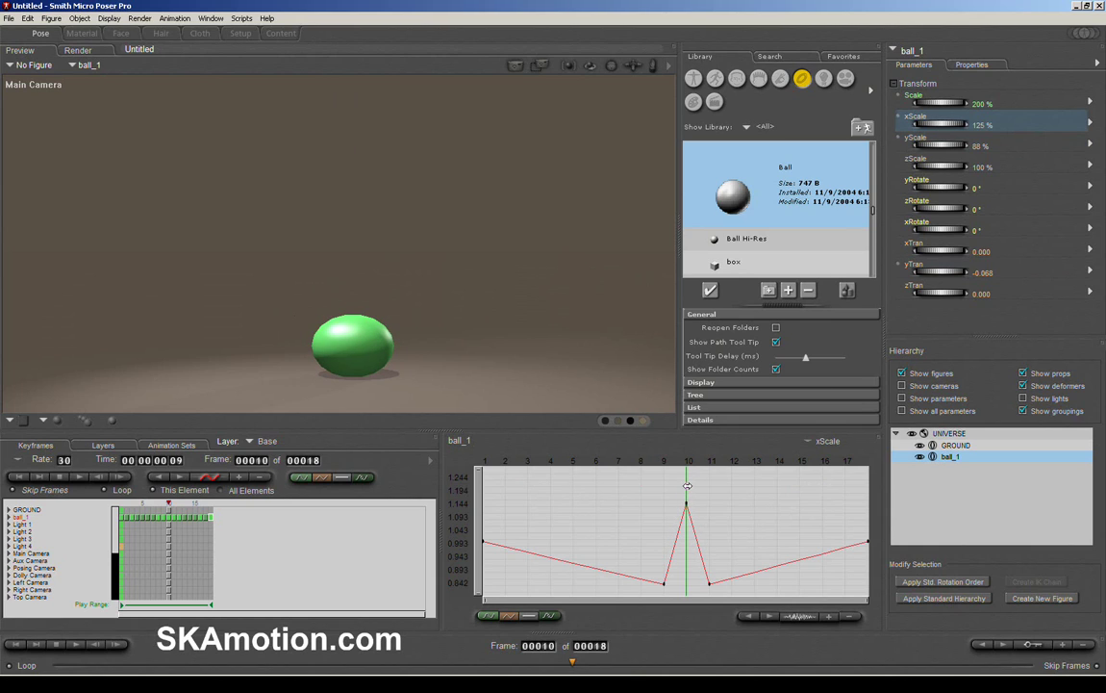
left_click(716, 493)
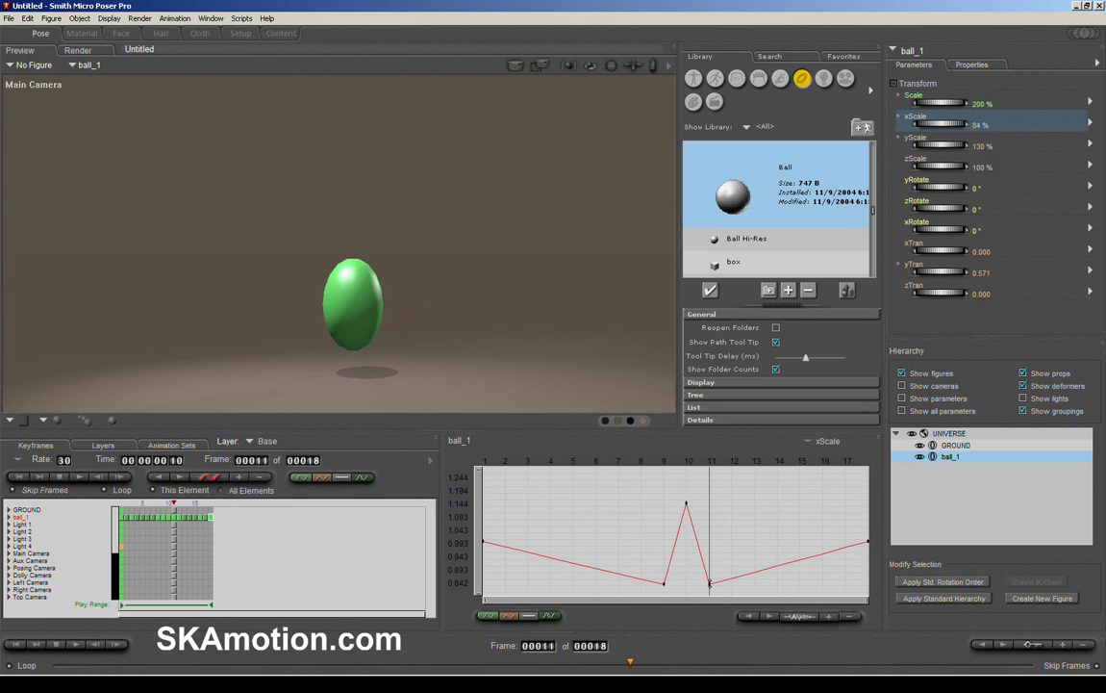
left_click_drag(709, 582, 664, 570)
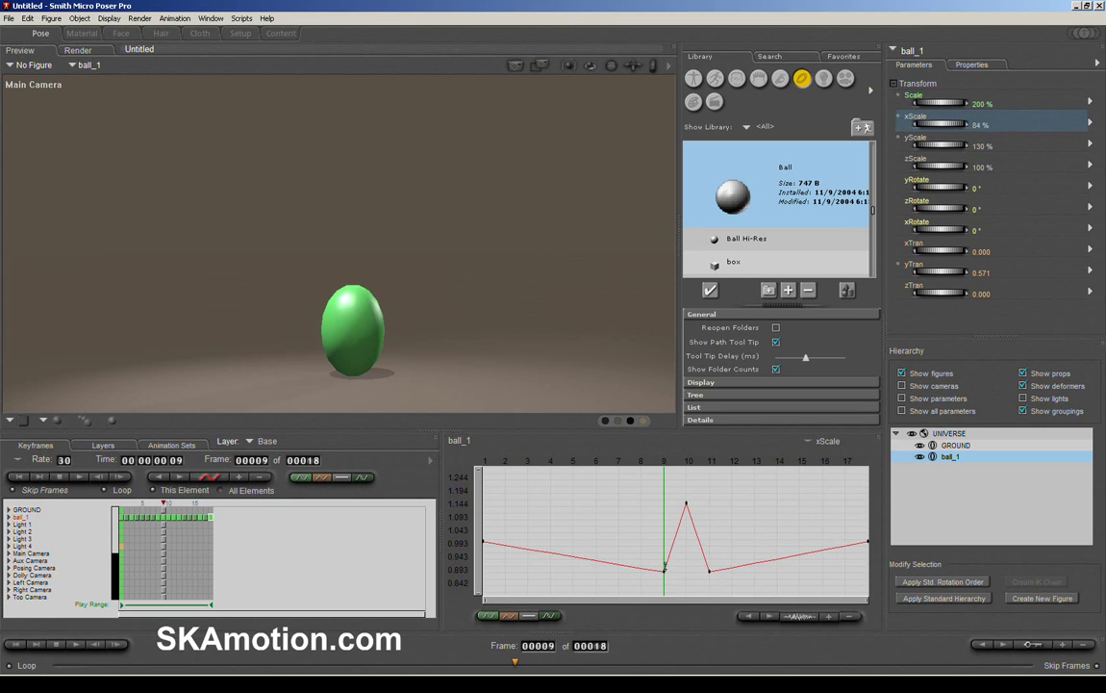
Lower the frame-9 xScale key to about 90% and scrub back to review the shape
mouse_move(940, 124)
left_mouse_down()
mouse_move(961, 125)
mouse_move(948, 124)
left_mouse_up()
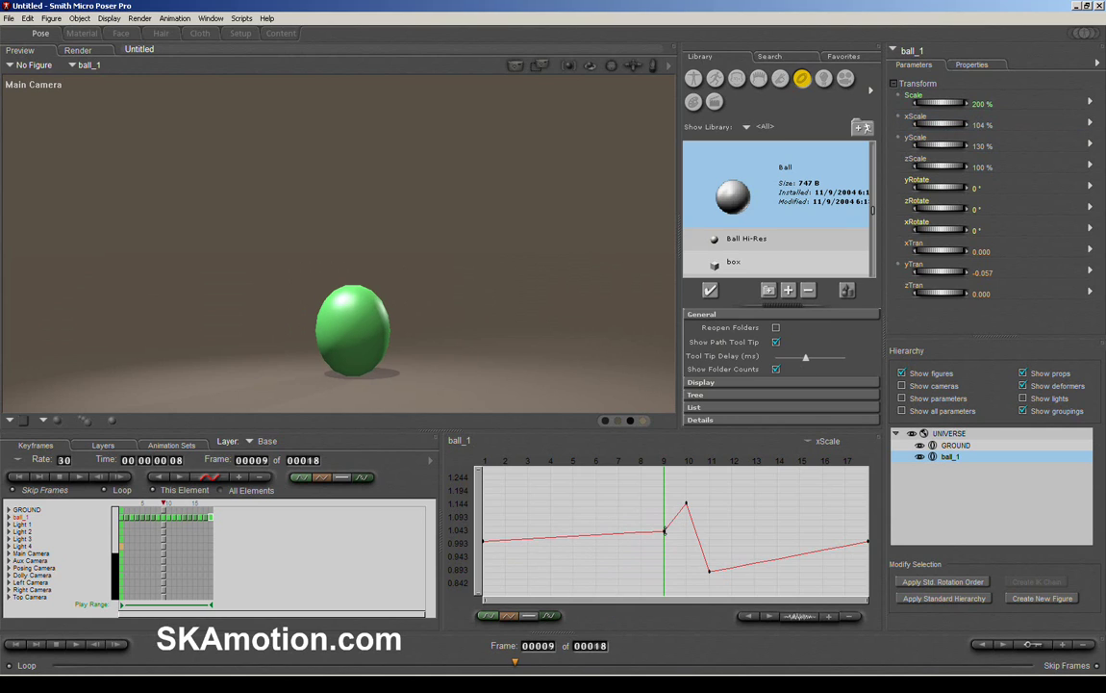
left_click_drag(664, 530, 665, 588)
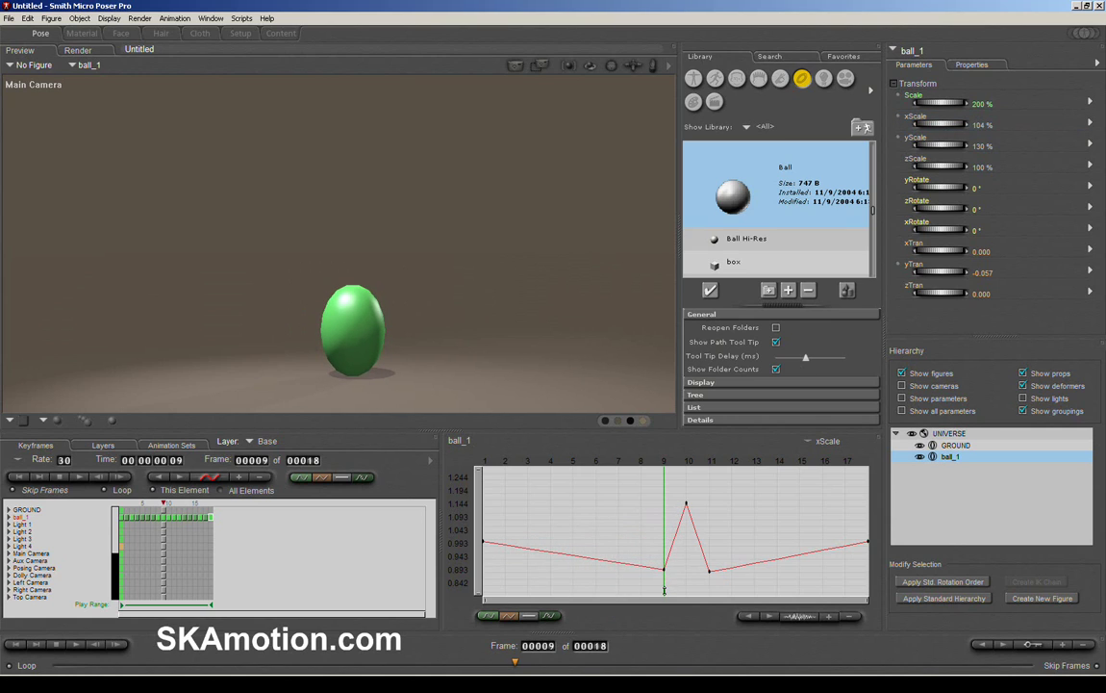
left_click(709, 566)
left_click_drag(710, 536, 527, 539)
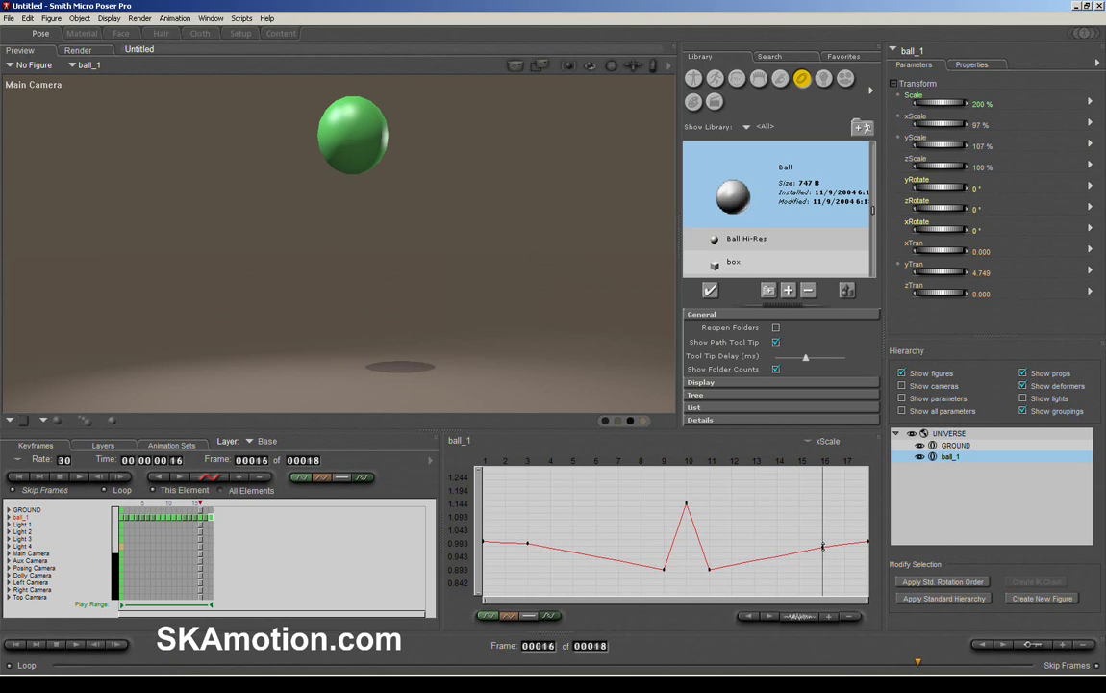
left_click(823, 544)
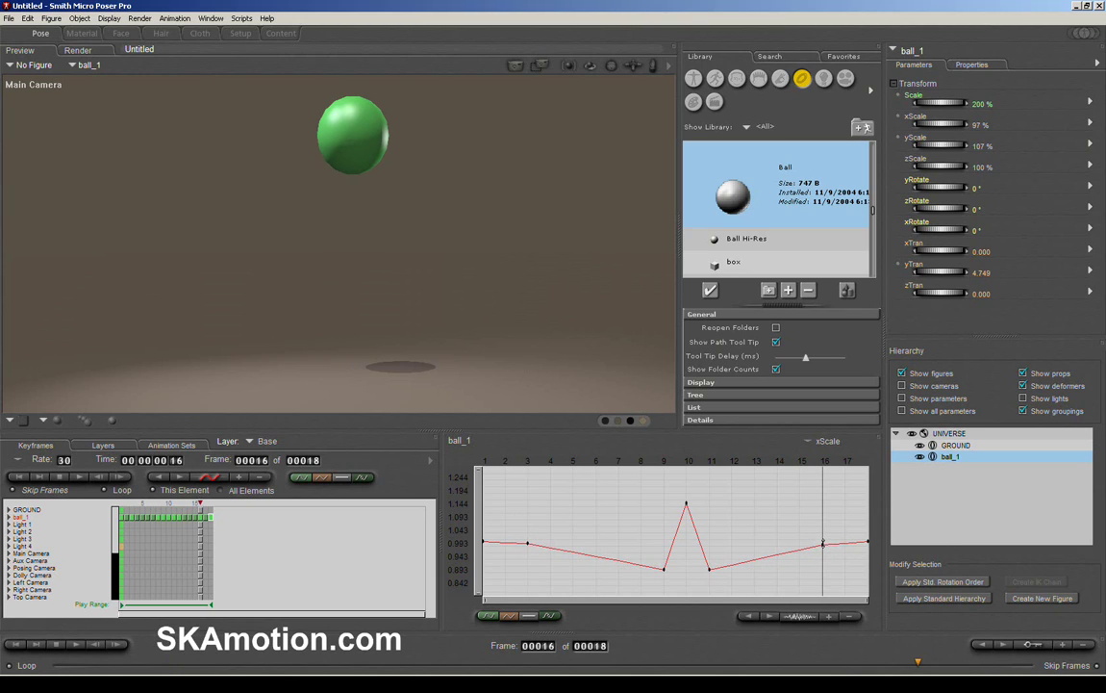
left_click(943, 143)
left_click_drag(521, 536, 527, 548)
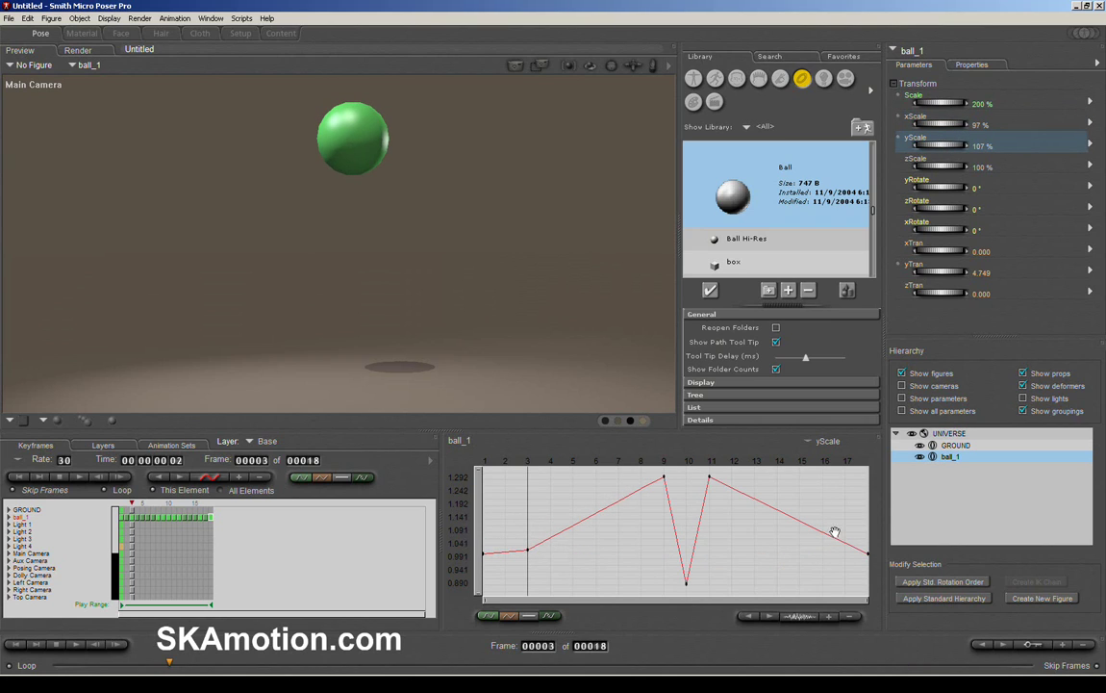
left_click_drag(823, 532, 823, 548)
left_click(527, 551)
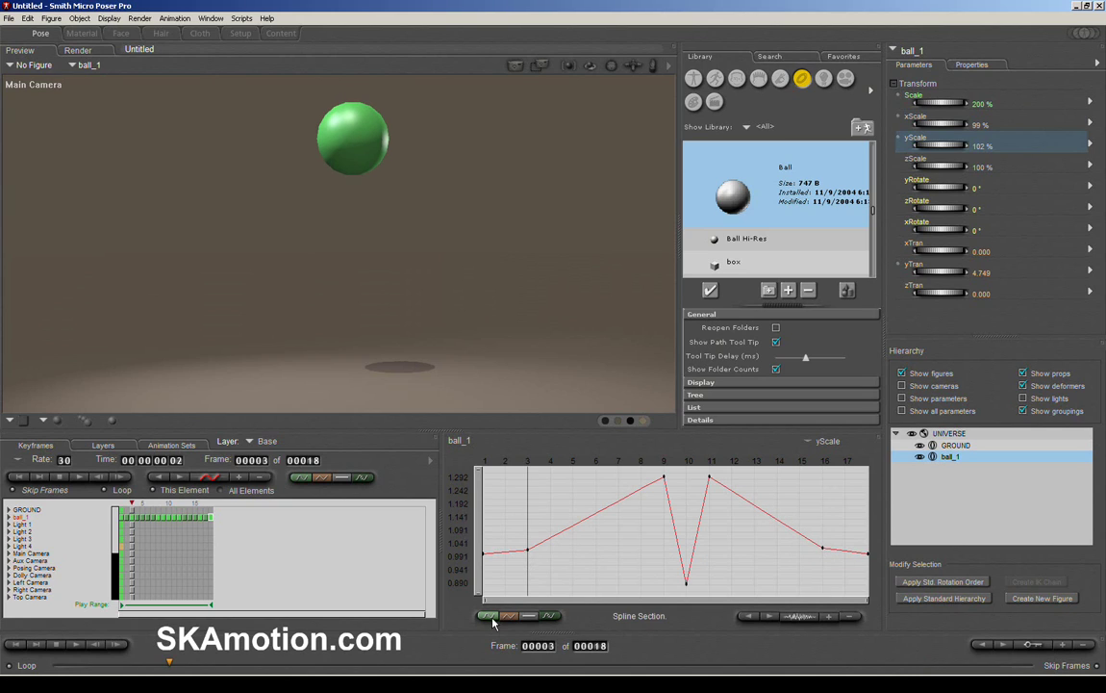
left_click(529, 616)
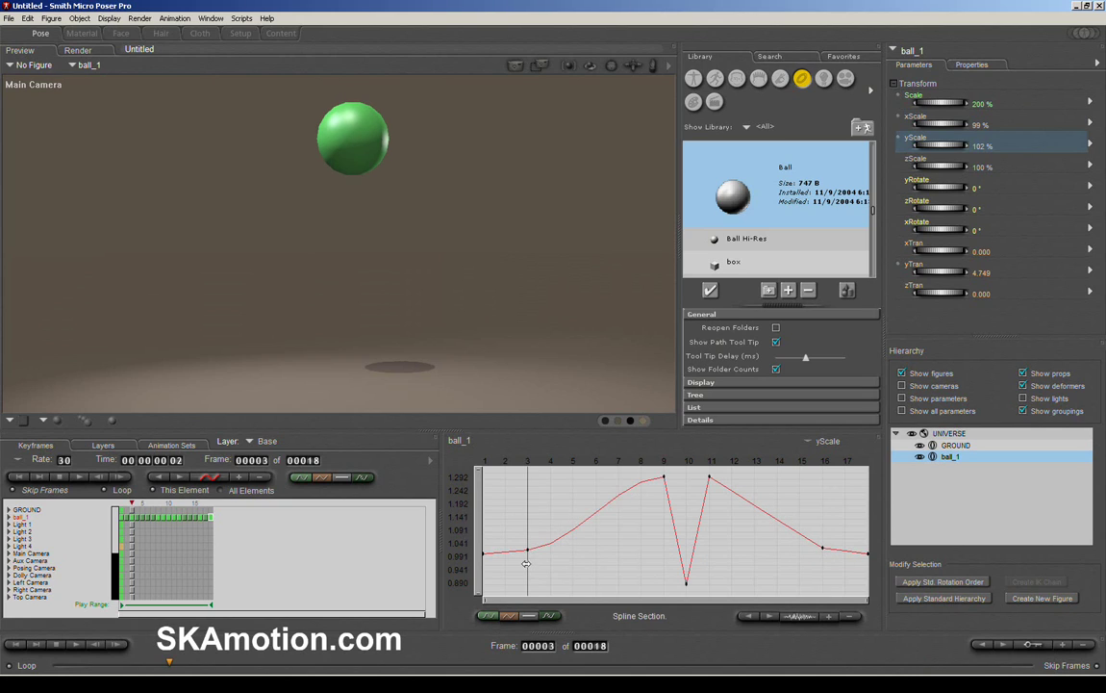
left_click(823, 560)
left_click(709, 509)
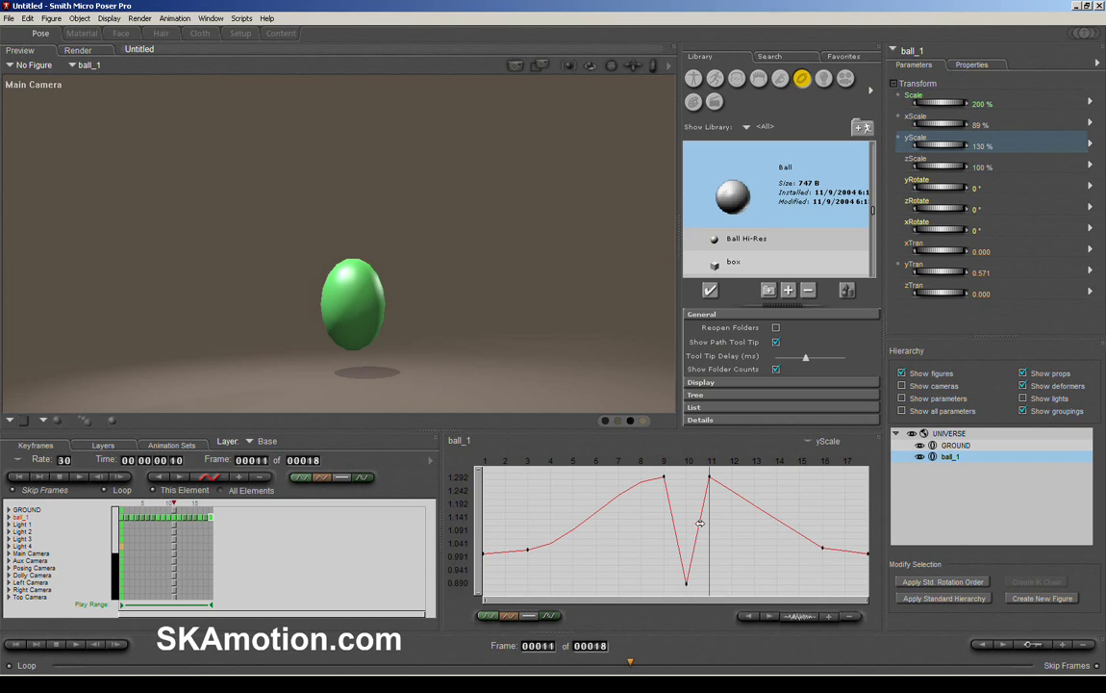
left_click(529, 616)
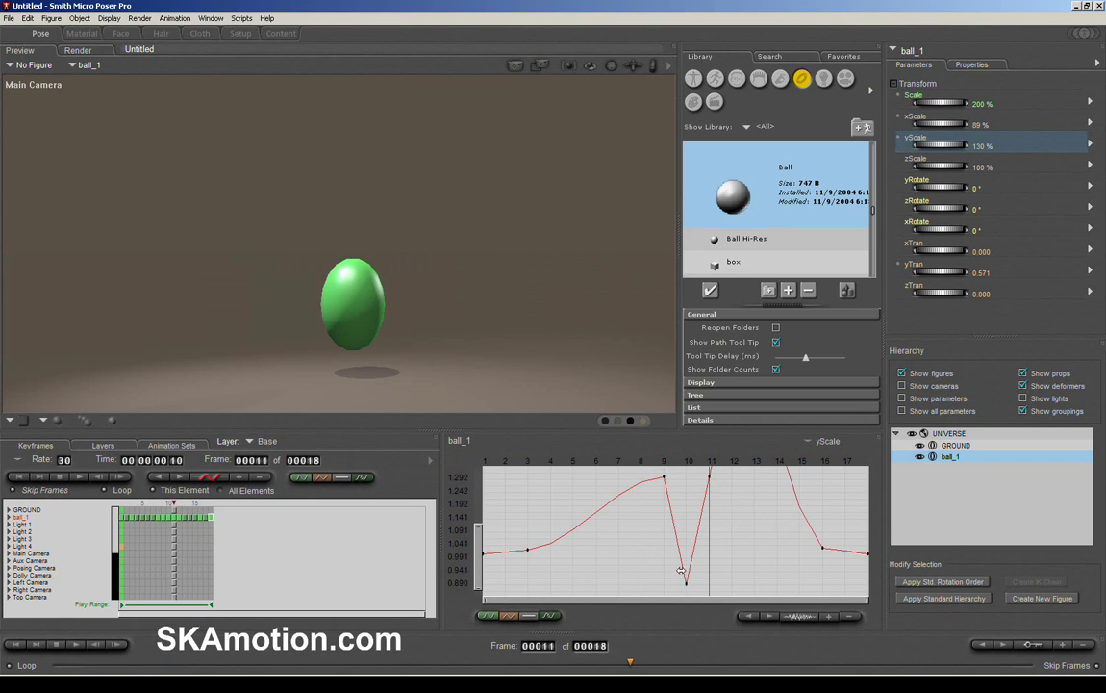
left_click(770, 531)
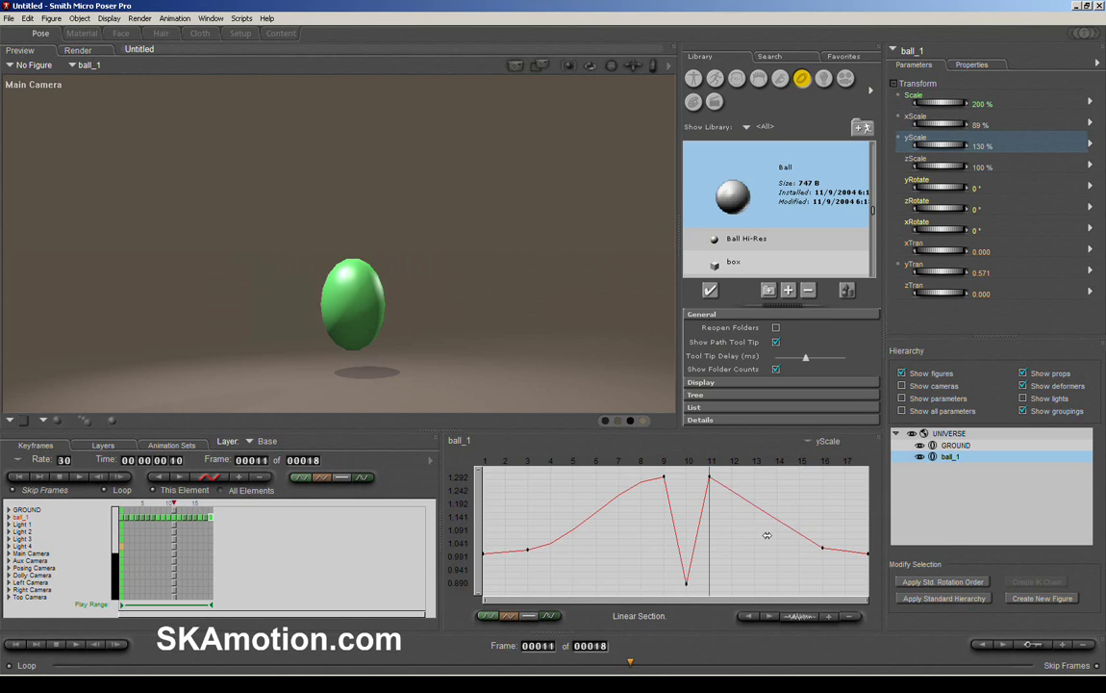
left_click(732, 483)
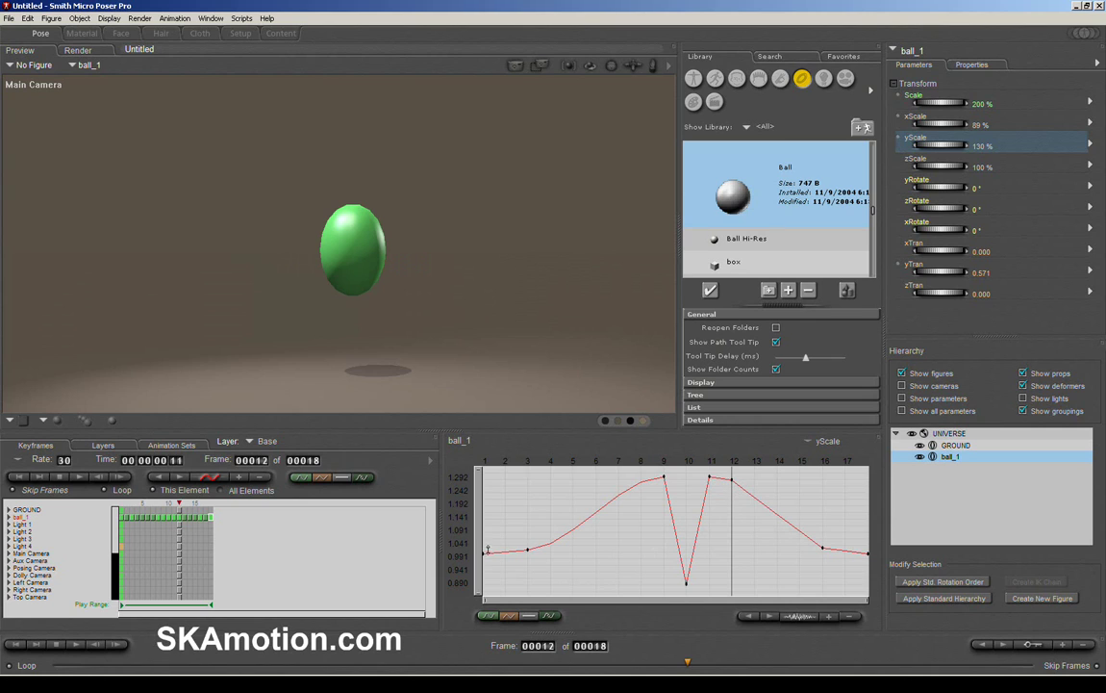
left_click(79, 478)
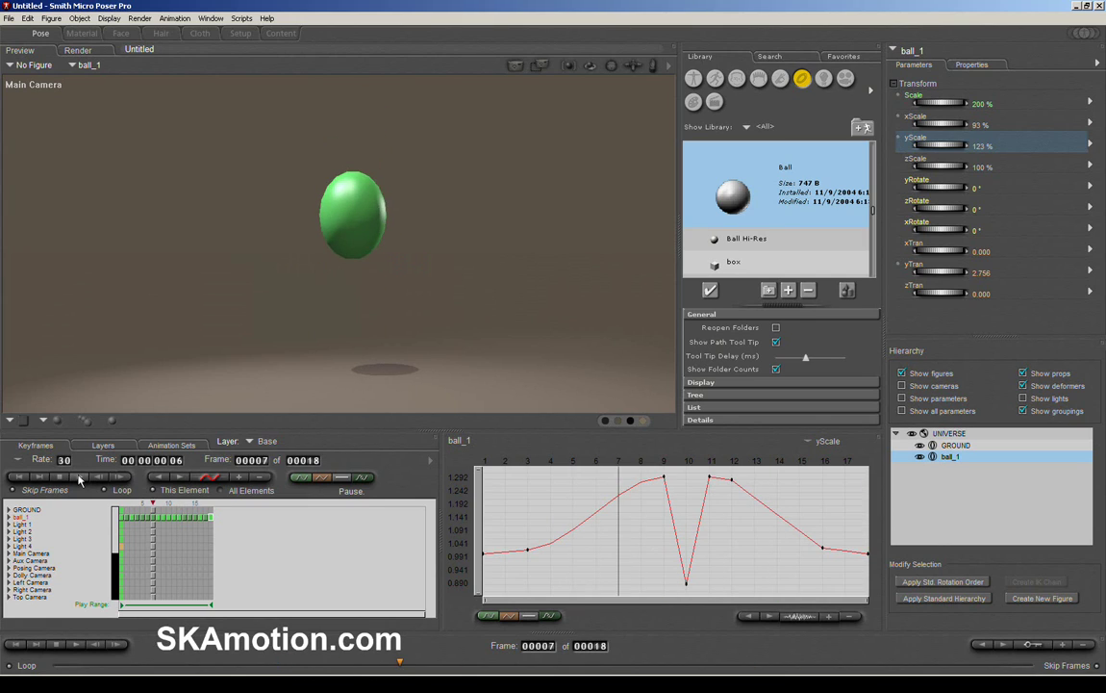
left_click(80, 478)
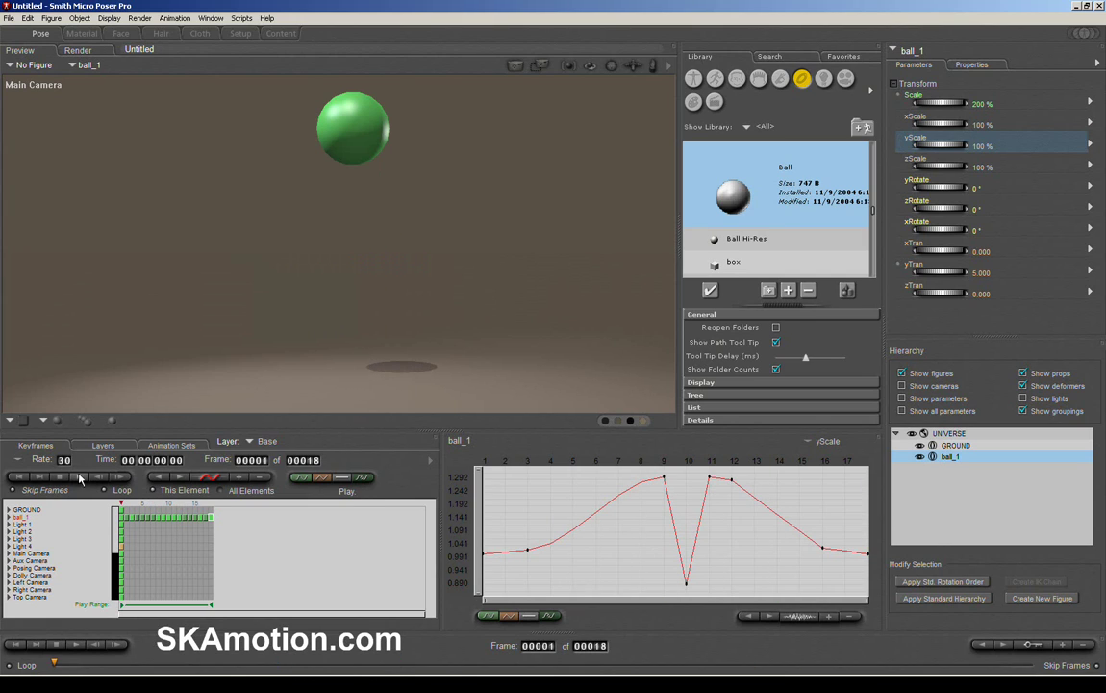
Open Make Movie settings and keep AVI format for frames 1 to 18
left_click(176, 20)
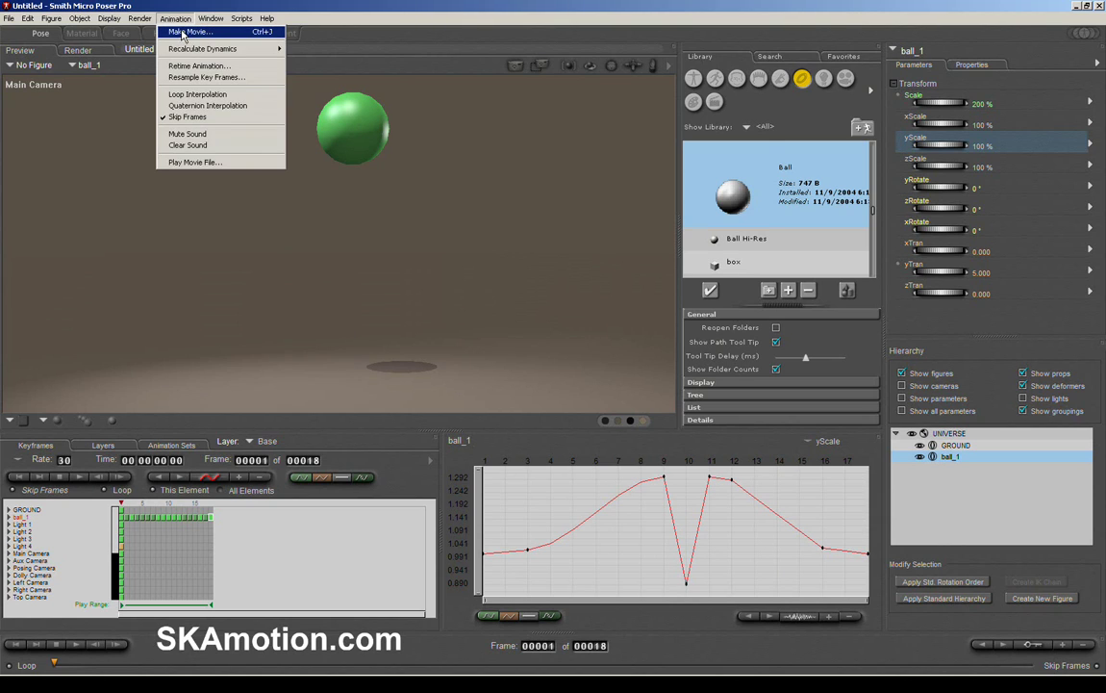
left_click(183, 33)
left_click_drag(456, 160, 343, 203)
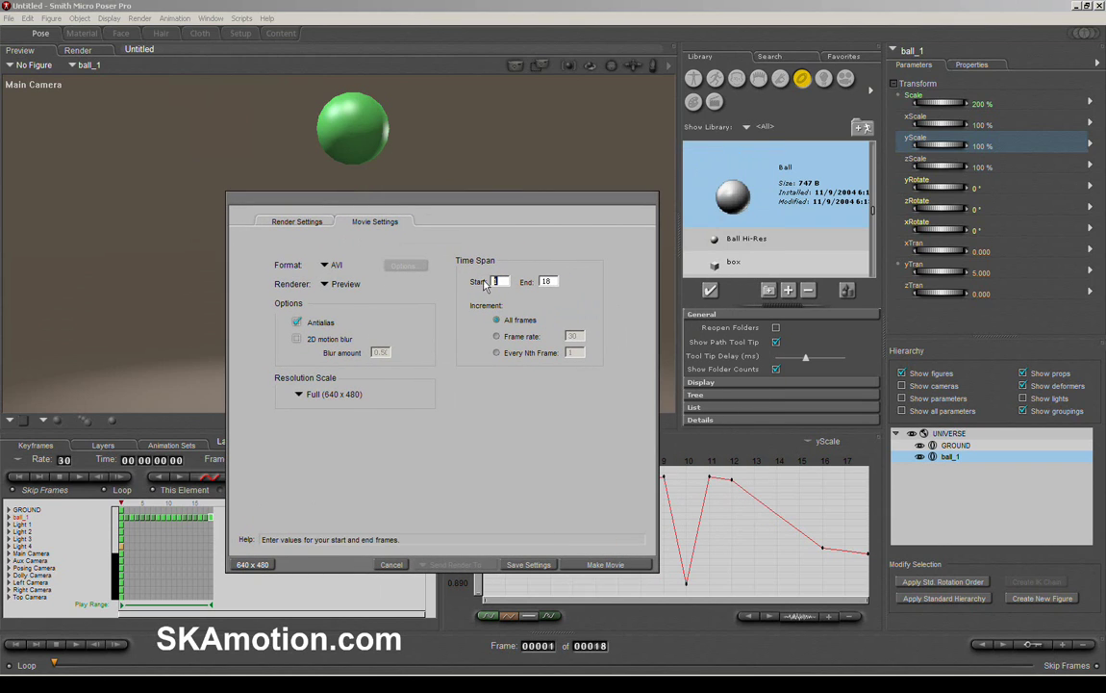
key("Tab")
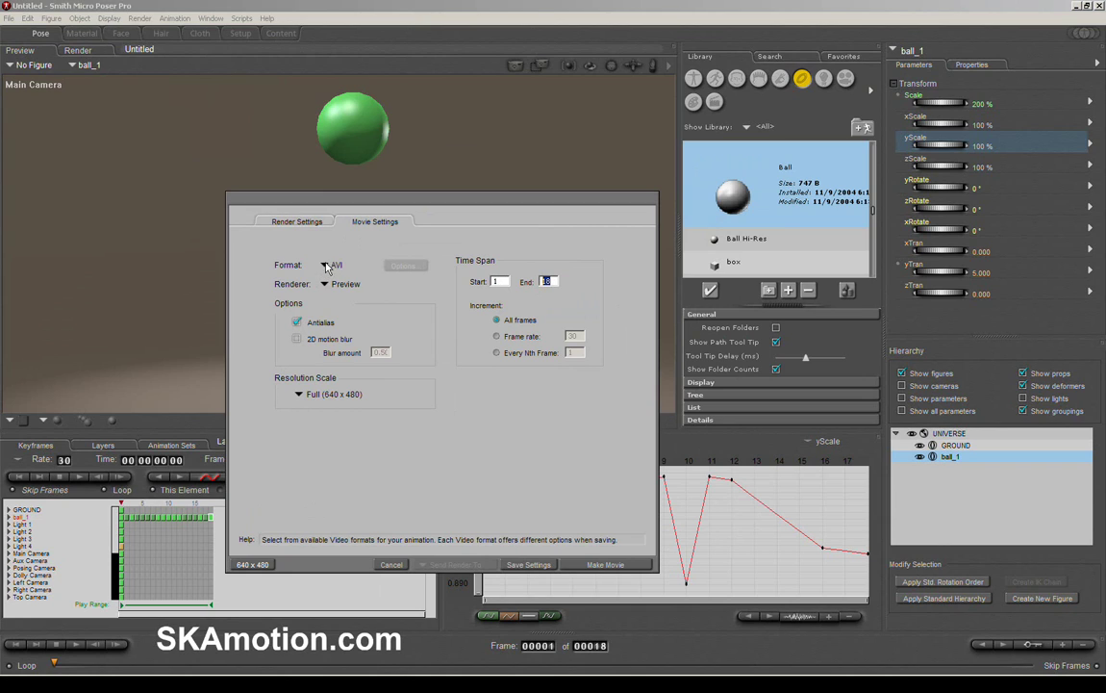
left_click(336, 268)
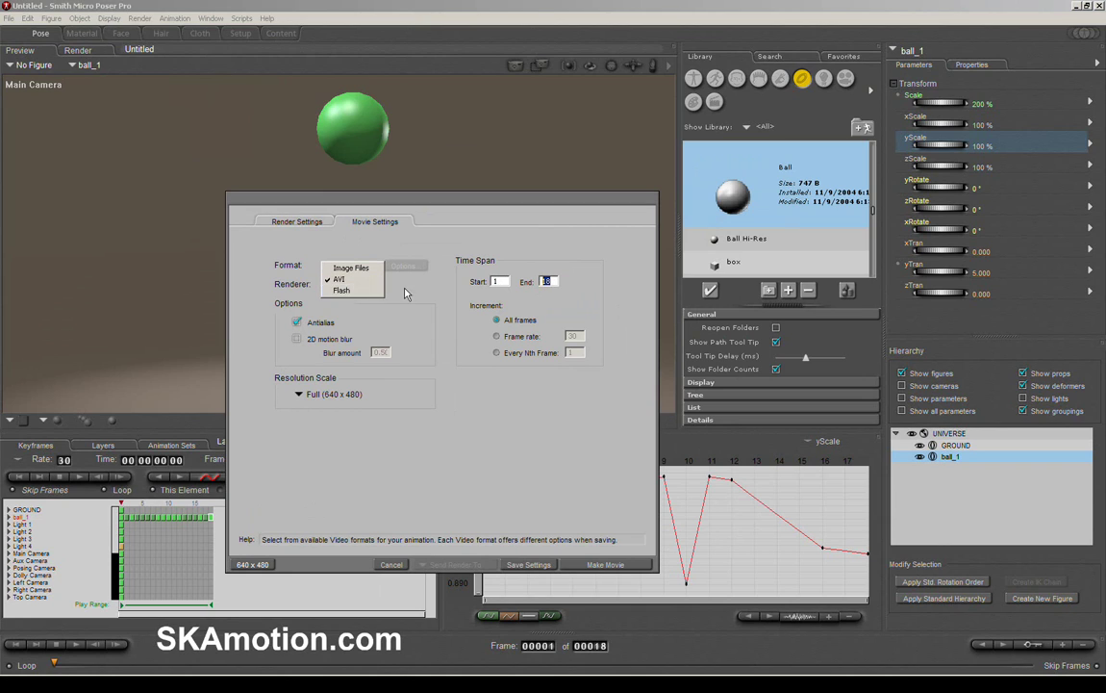
left_click(340, 277)
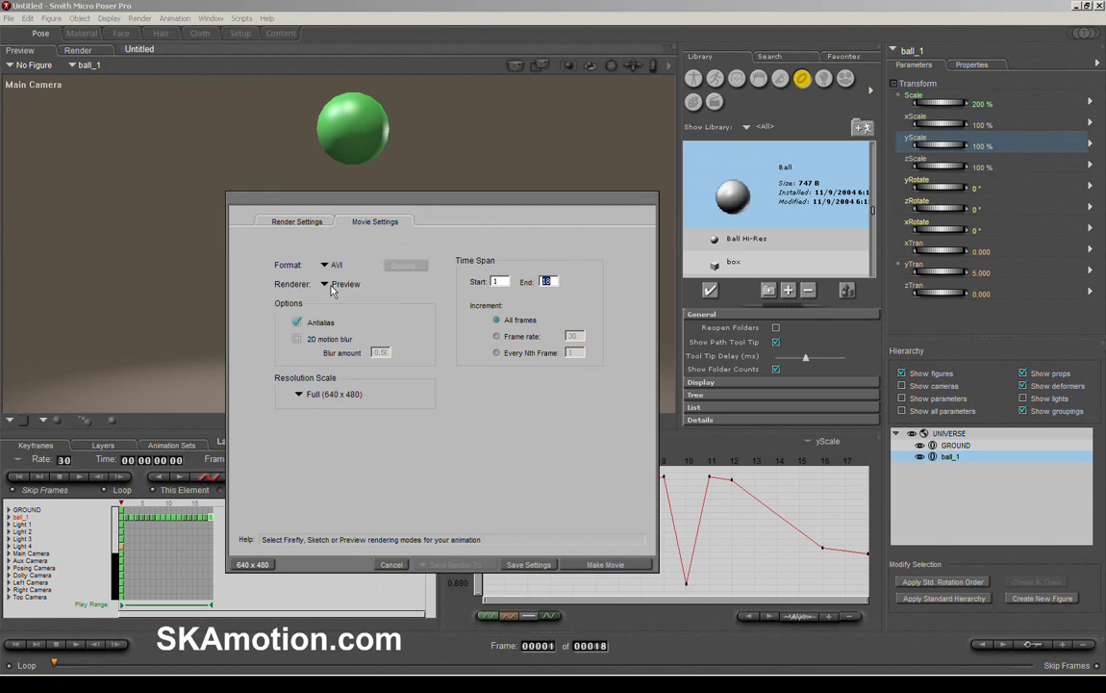
Keep the Preview renderer and set Resolution Scale to Preview Size (1021 x 512)
left_click_drag(293, 197, 595, 127)
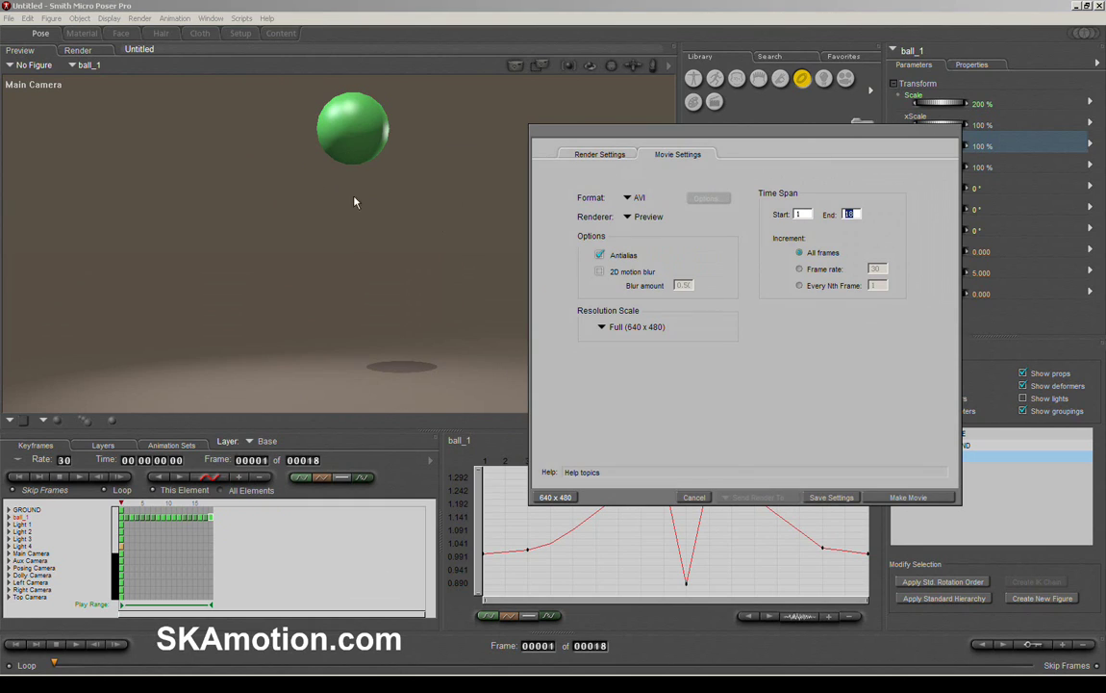
left_click(643, 217)
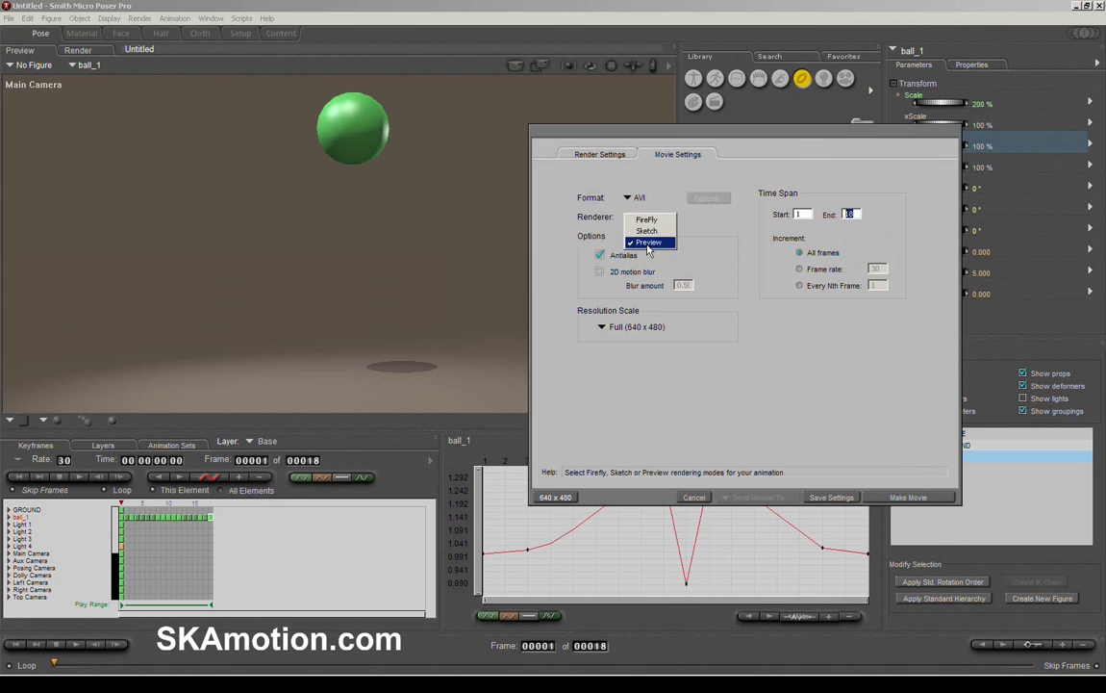
left_click(647, 243)
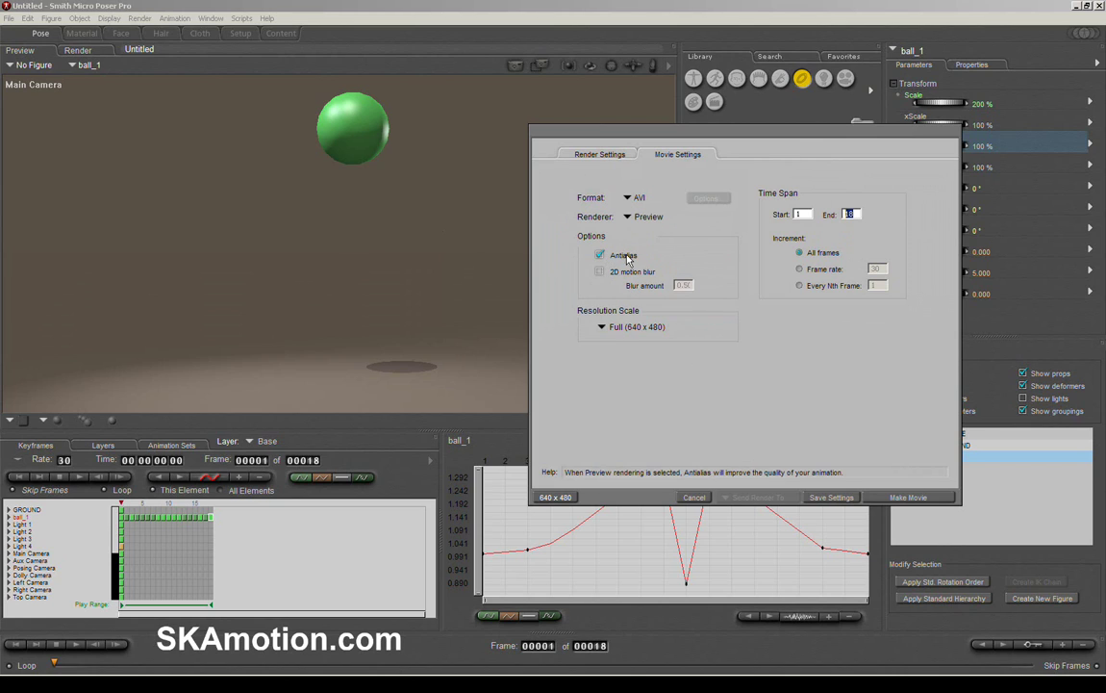
left_click(618, 332)
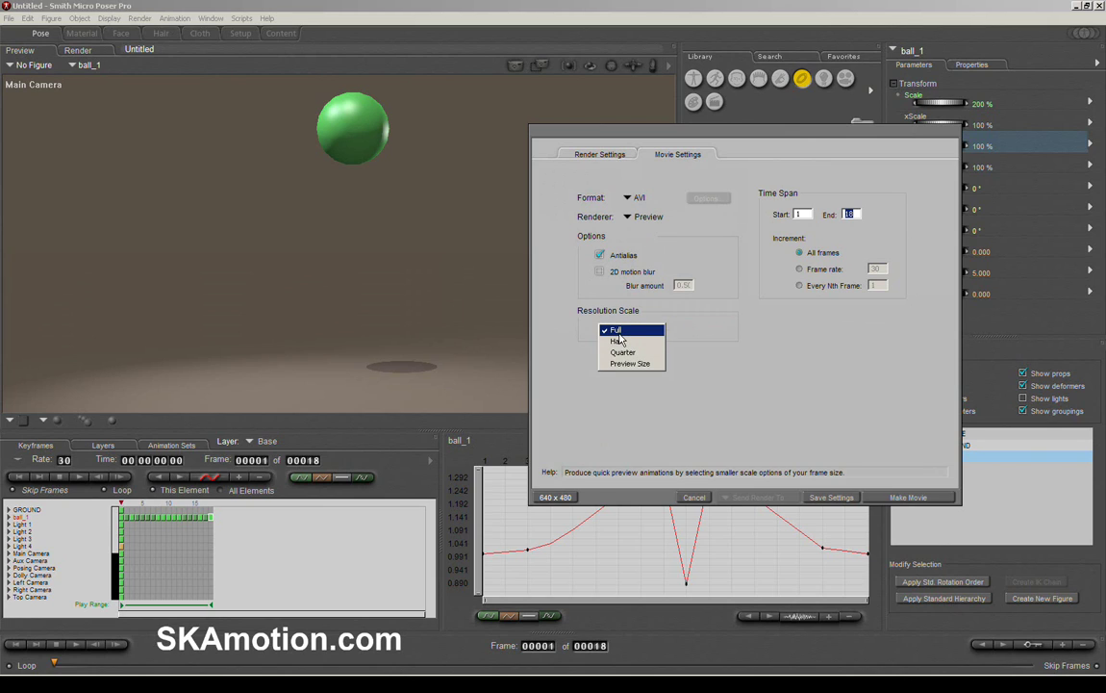
left_click(627, 330)
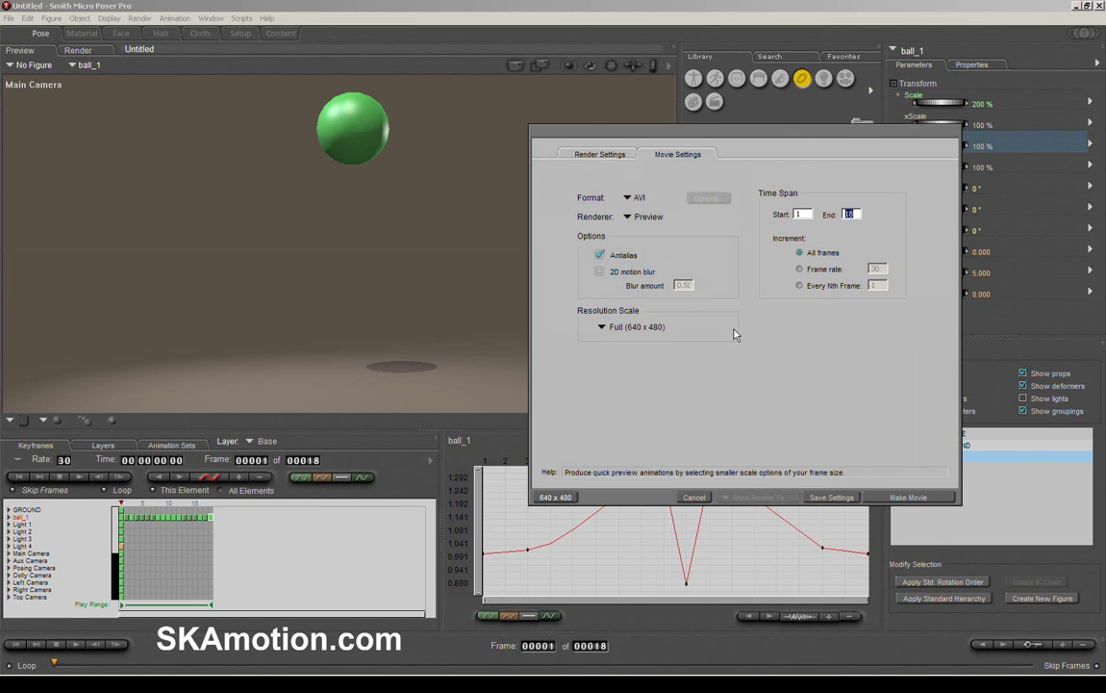
left_click(630, 332)
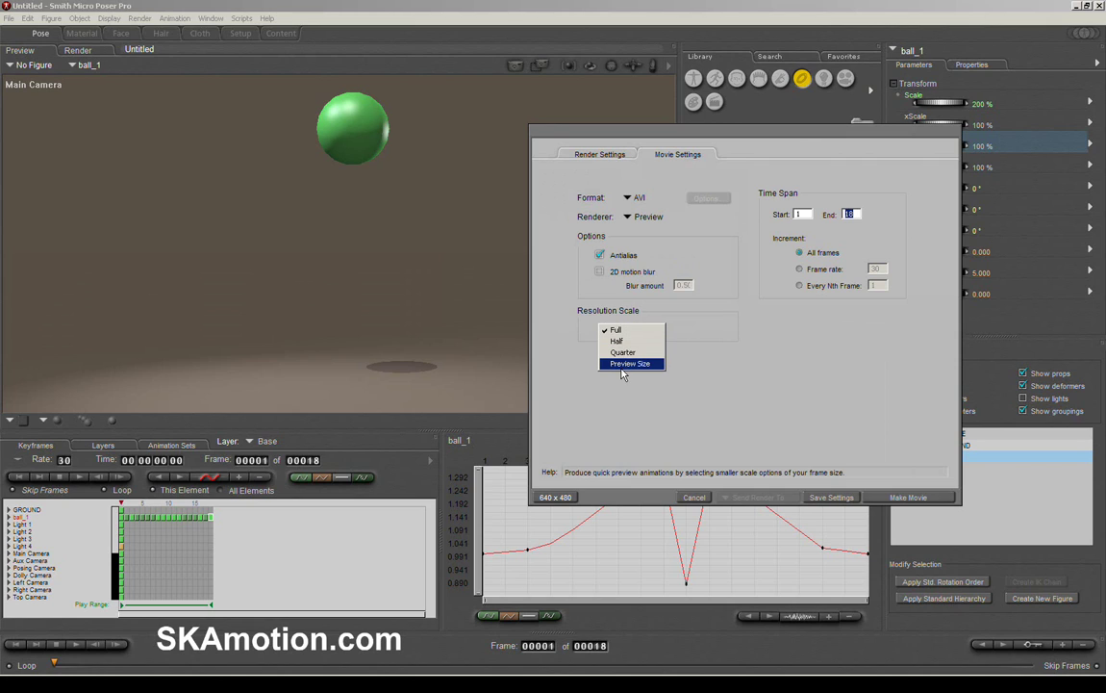
left_click(627, 364)
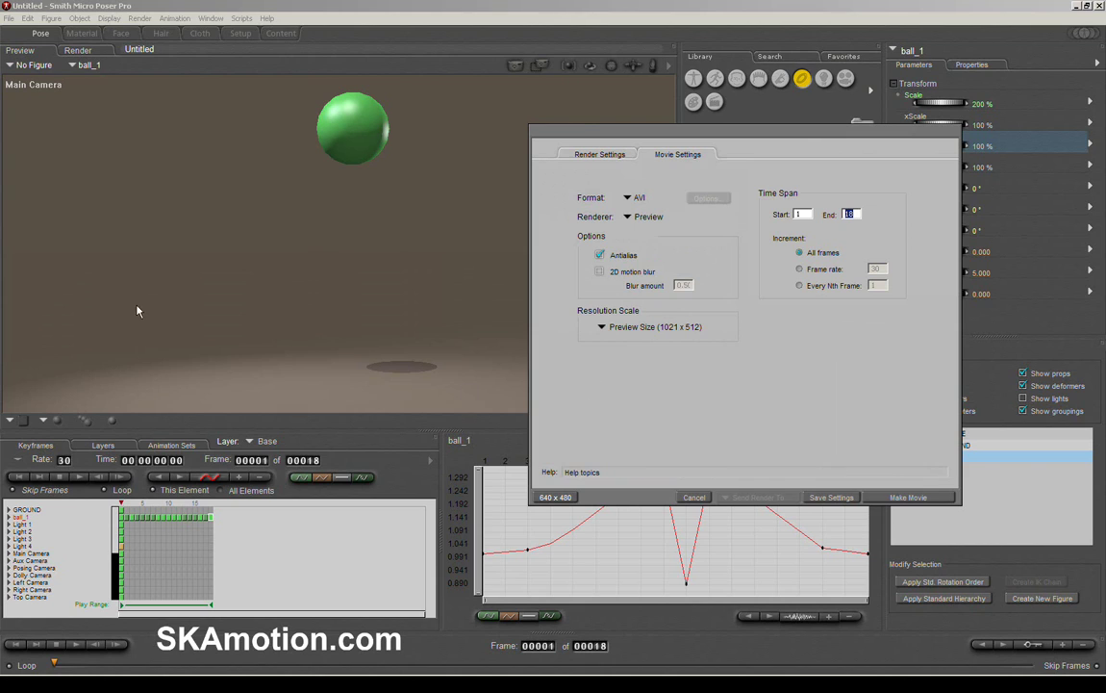
left_click_drag(581, 134, 541, 120)
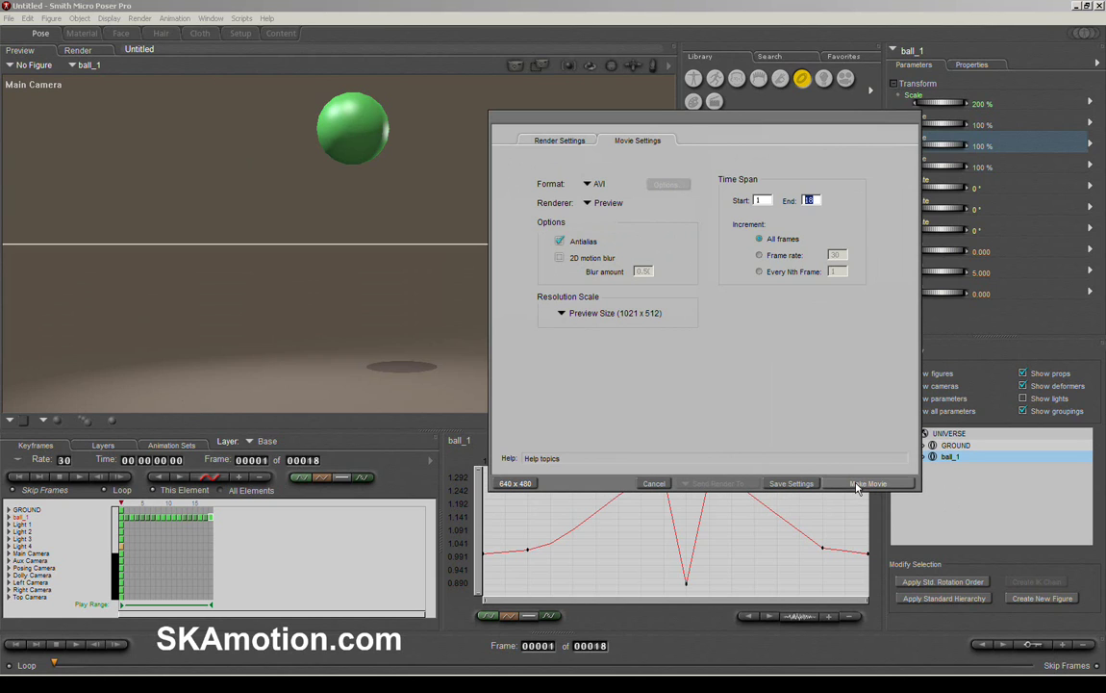
Start the movie render and save it as GreenBall in the BouncingBall folder
left_click(856, 486)
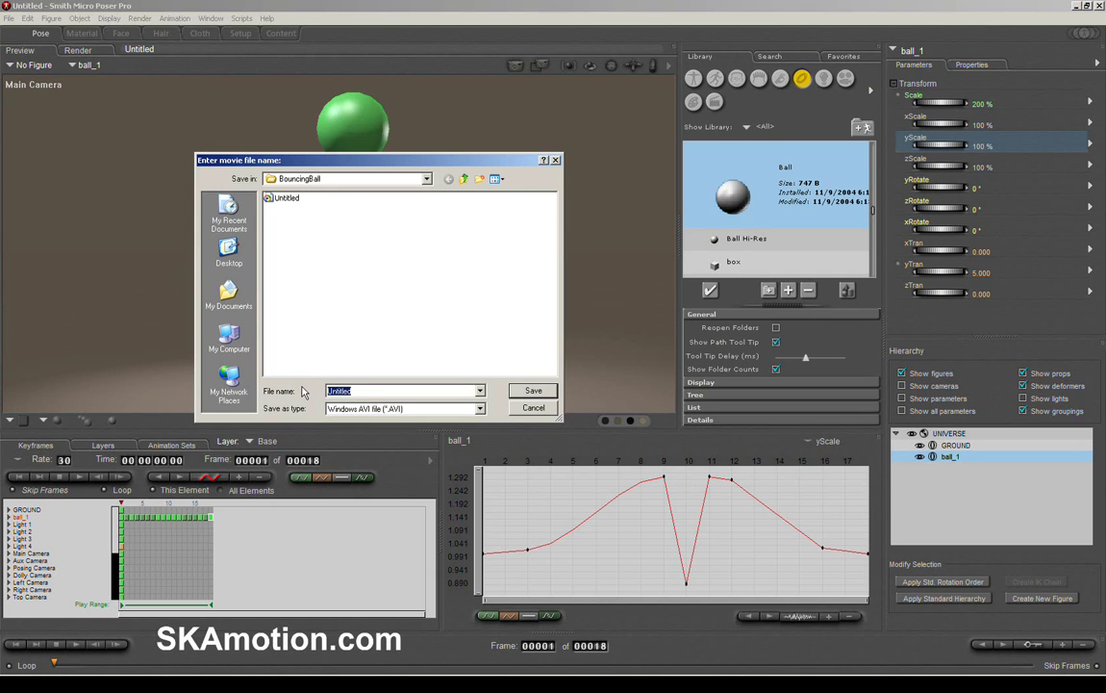
type("GreenBall")
left_click(534, 392)
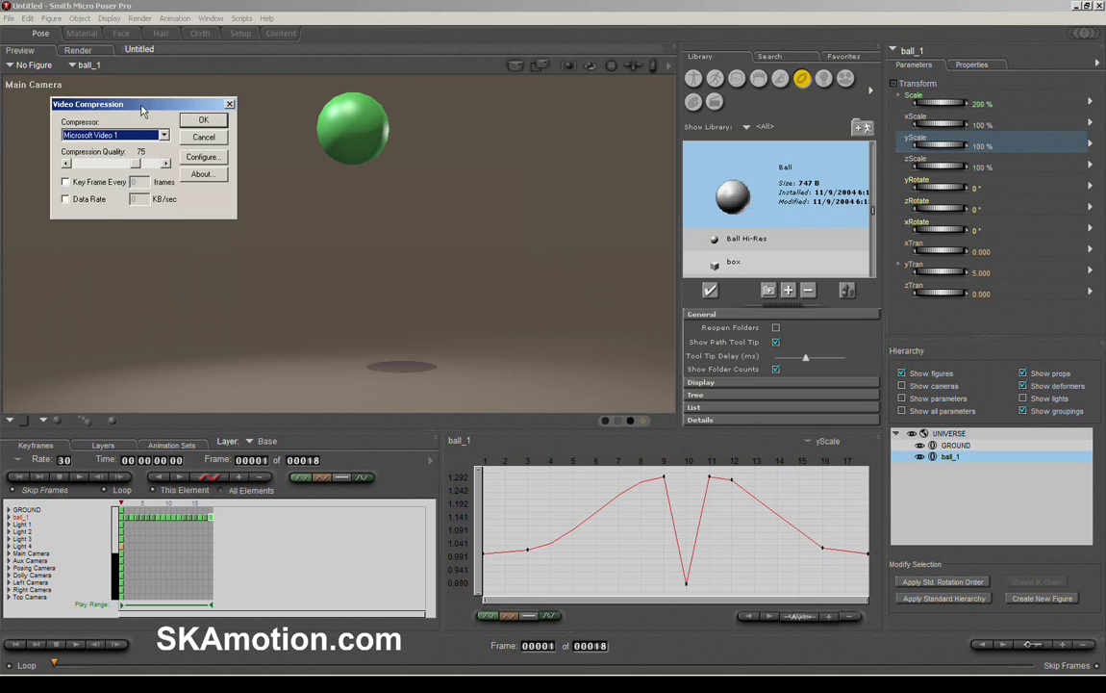
Choose the Full Frames (Uncompressed) compressor and write the 18-frame AVI
left_click(164, 134)
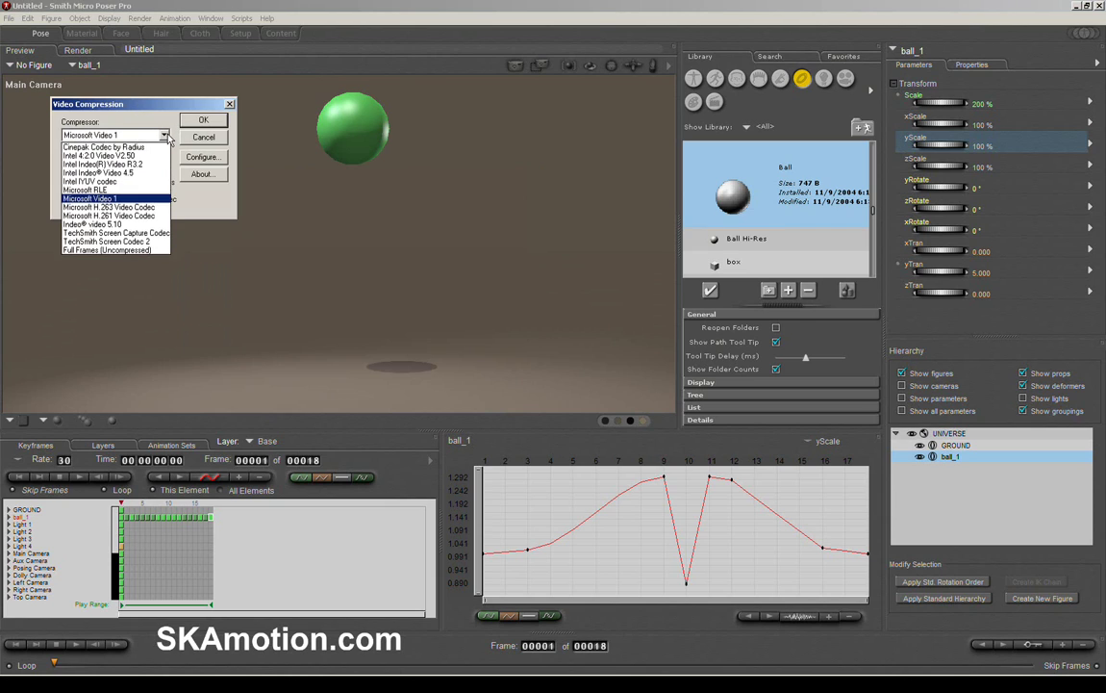
left_click(123, 251)
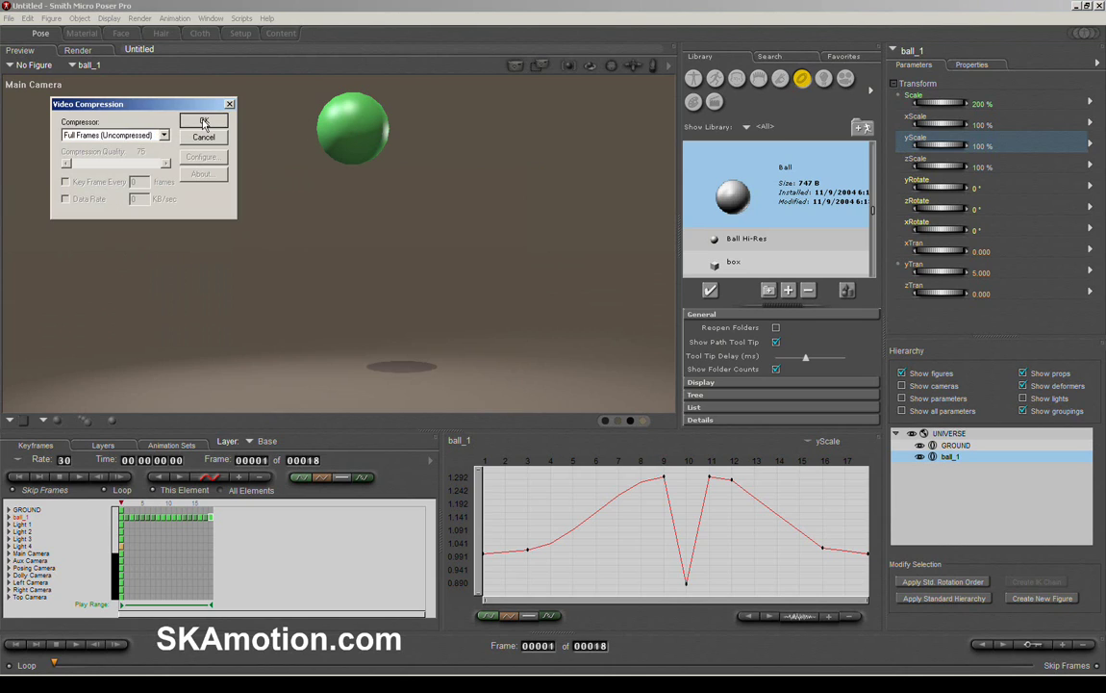
left_click(203, 122)
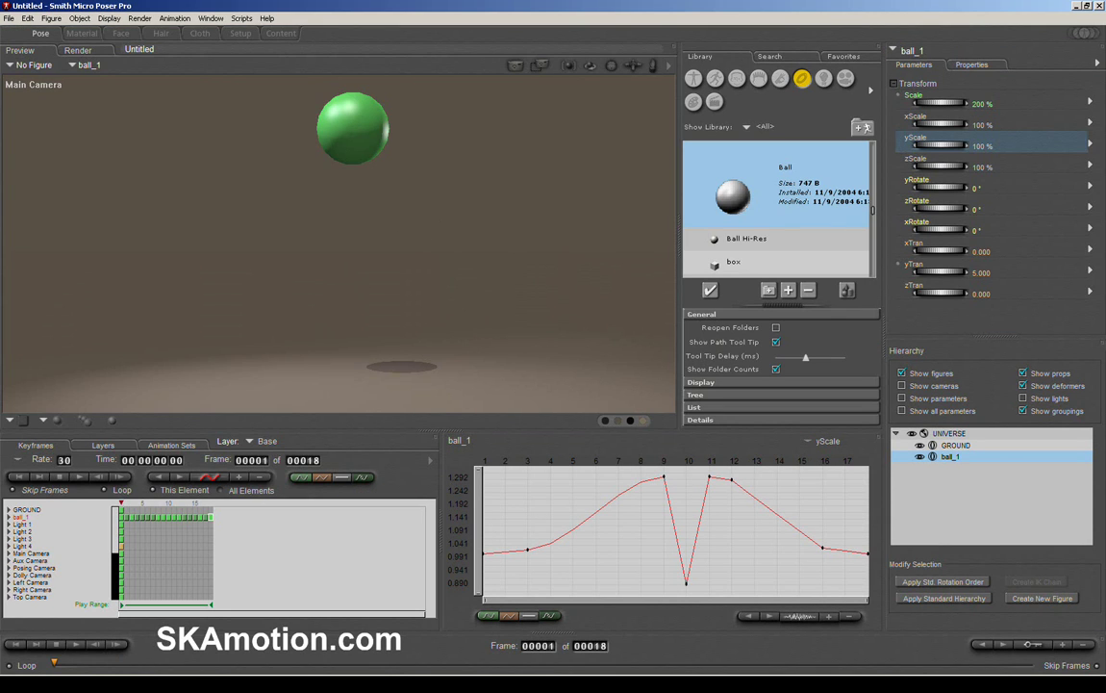
Open the GreenBall movie file with QuickTime Player from Explorer
key("alt+Tab")
right_click(320, 329)
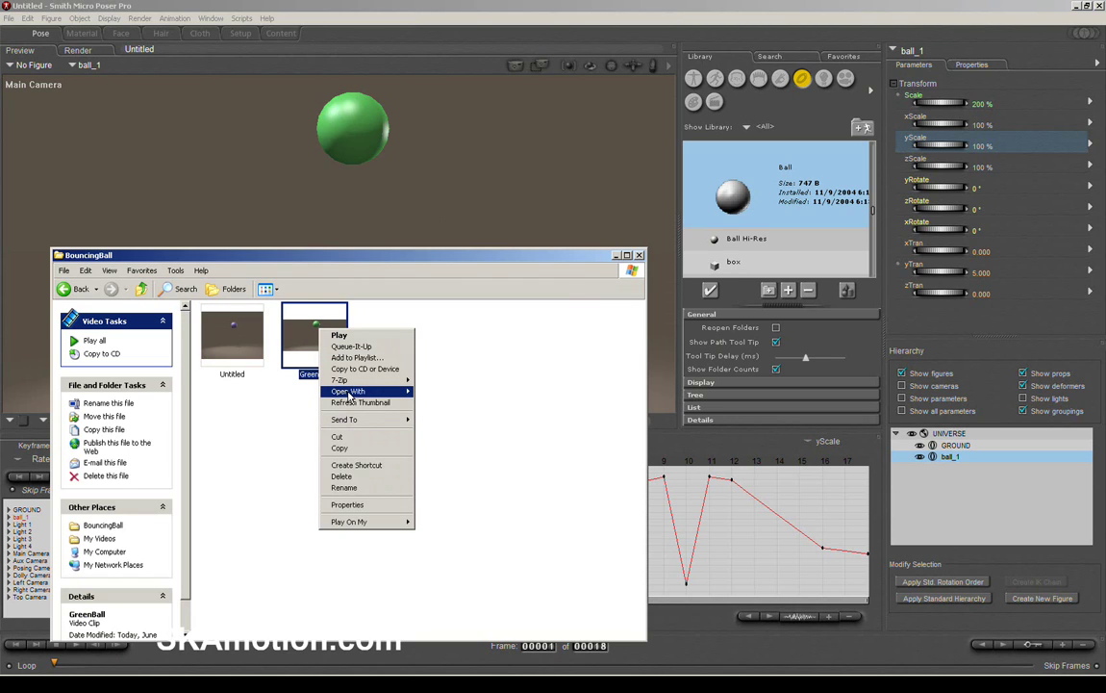
mouse_move(350, 392)
left_click(474, 362)
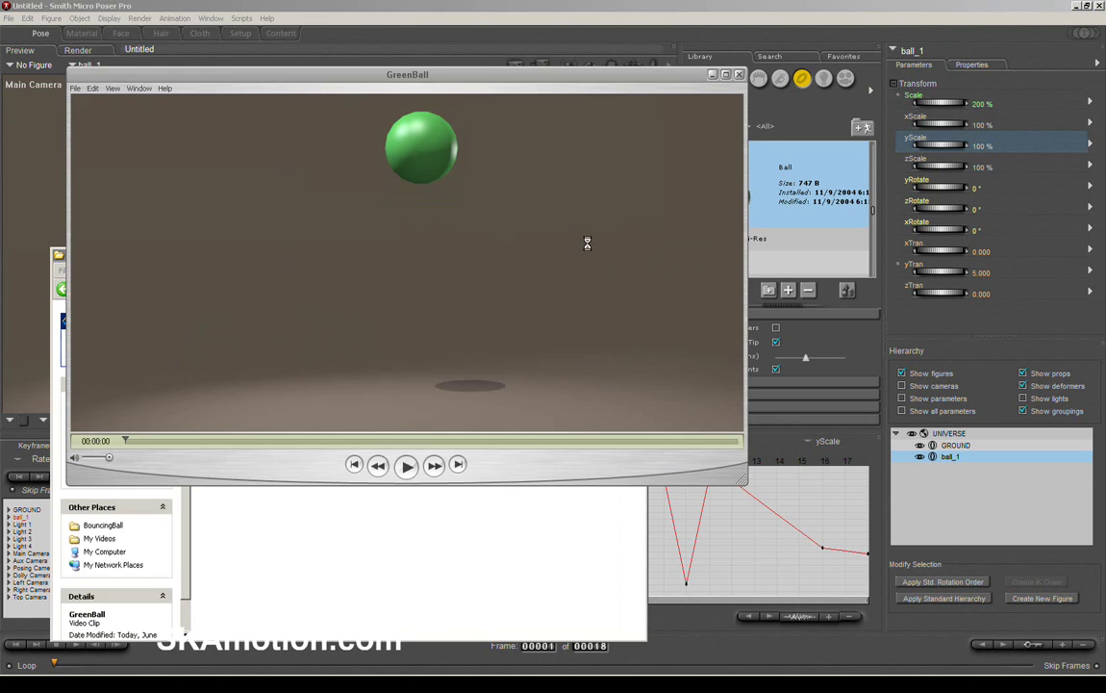
Play the squash-and-stretch bounce, then pause playback
left_click(408, 468)
key("space")
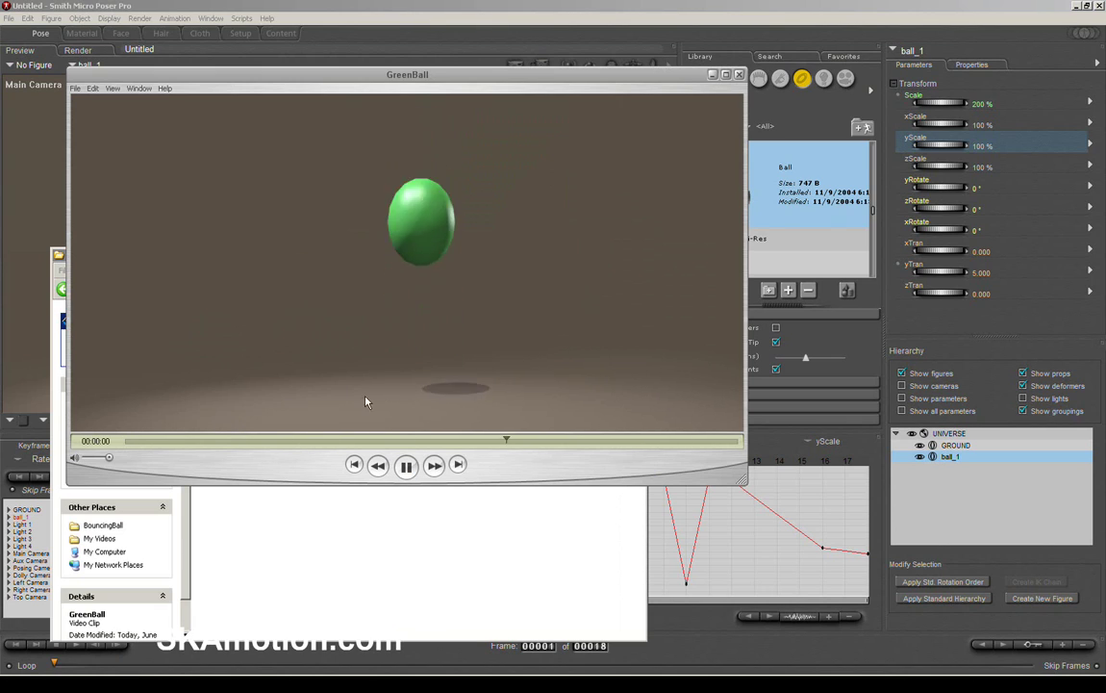
left_click(406, 466)
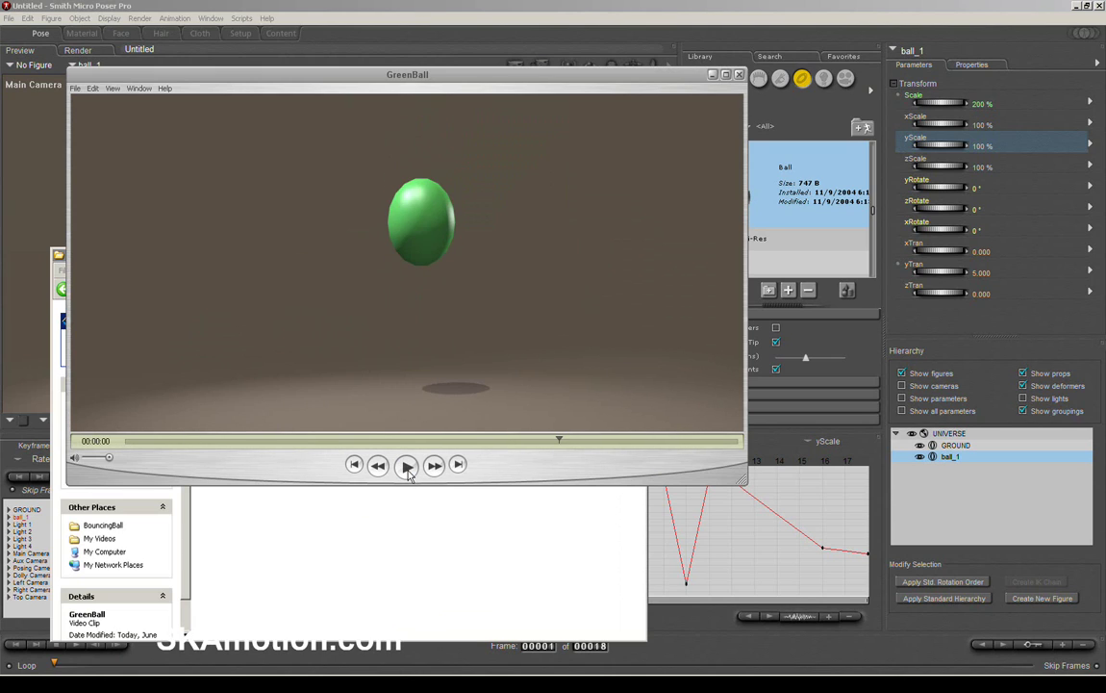